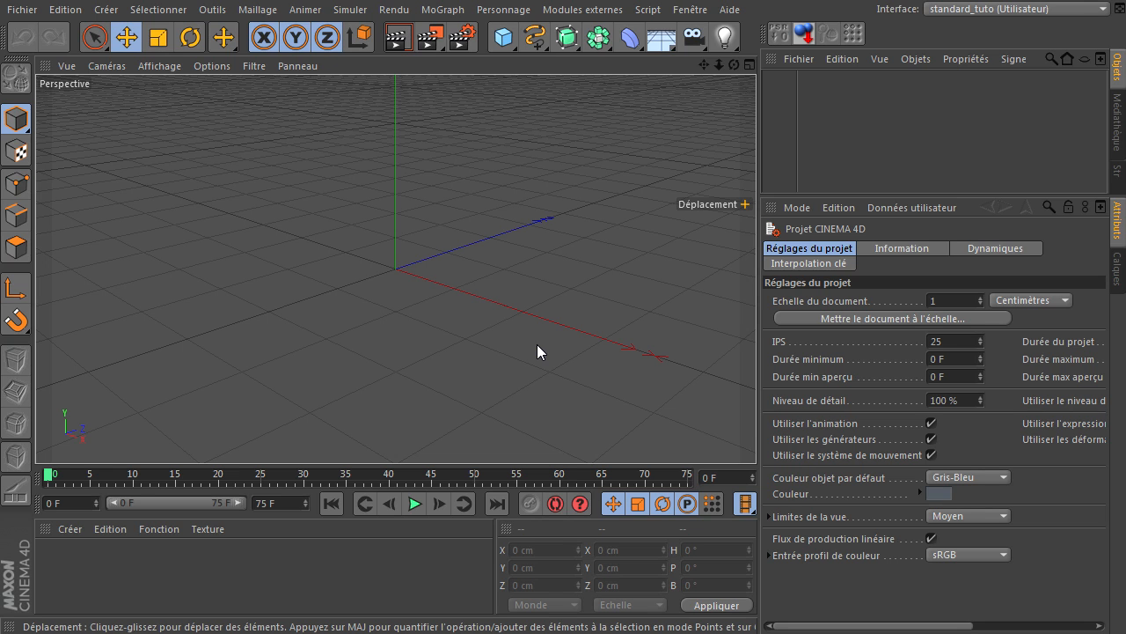
pyautogui.click(443, 10)
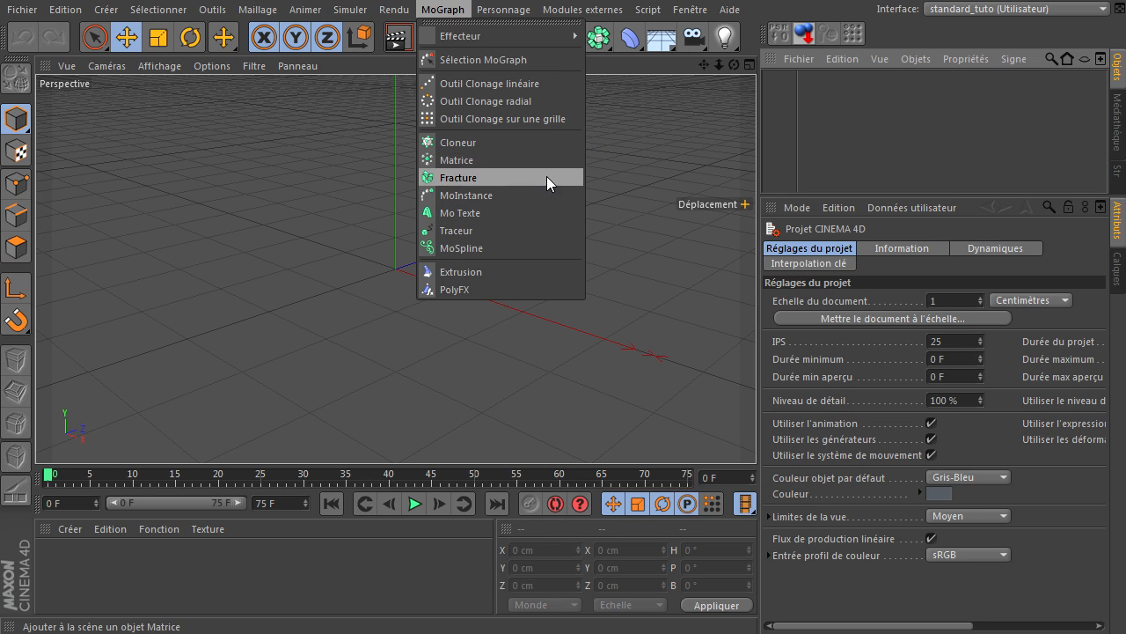
pyautogui.click(639, 167)
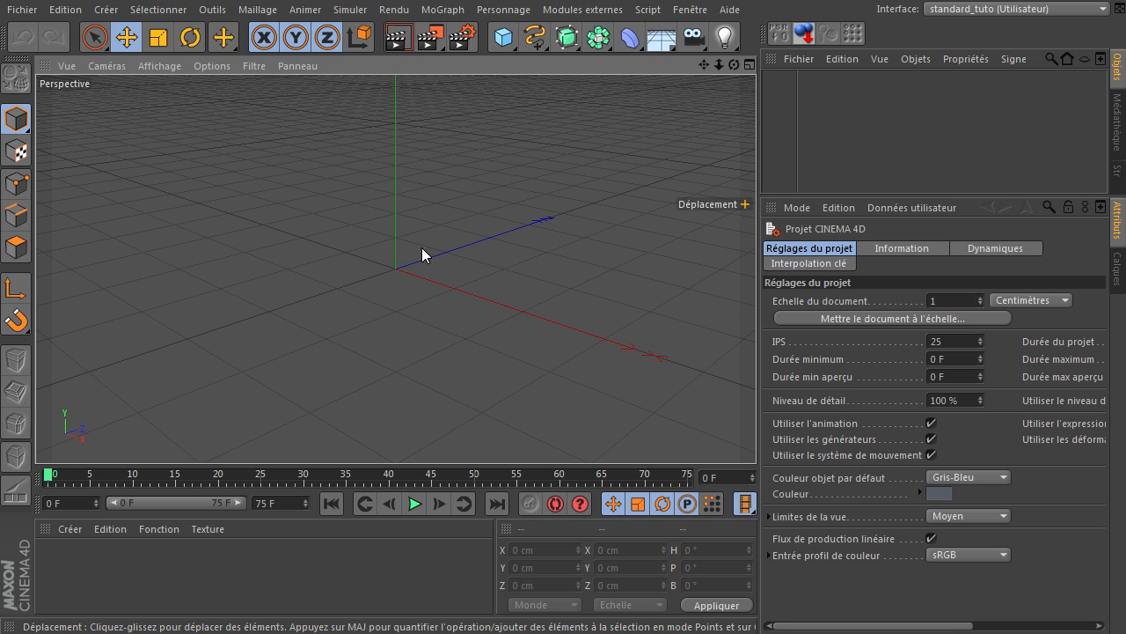
# - Add a MoGraph Cloneur object and a cube primitive to the empty scene
pyautogui.click(450, 13)
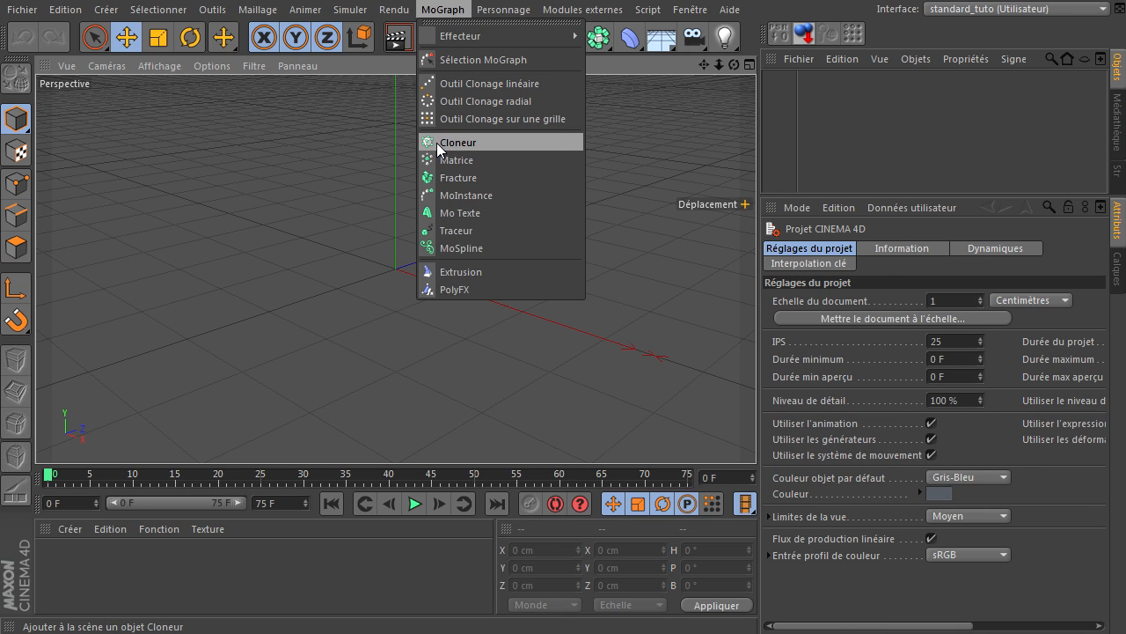
pyautogui.click(440, 144)
pyautogui.moveTo(506, 42); pyautogui.dragTo(673, 57)
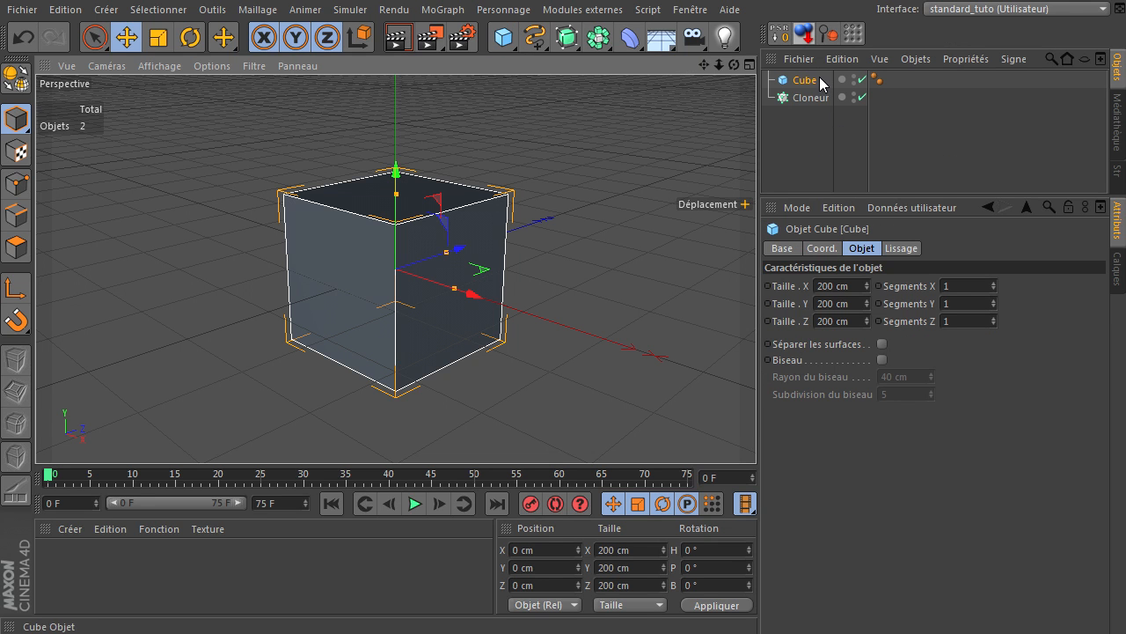
# - Set the cube's size to 20 cm in X, Y and Z
pyautogui.doubleClick(843, 286)
pyautogui.write('20')
pyautogui.doubleClick(844, 303)
pyautogui.write('20')
pyautogui.doubleClick(842, 319)
pyautogui.write('20')
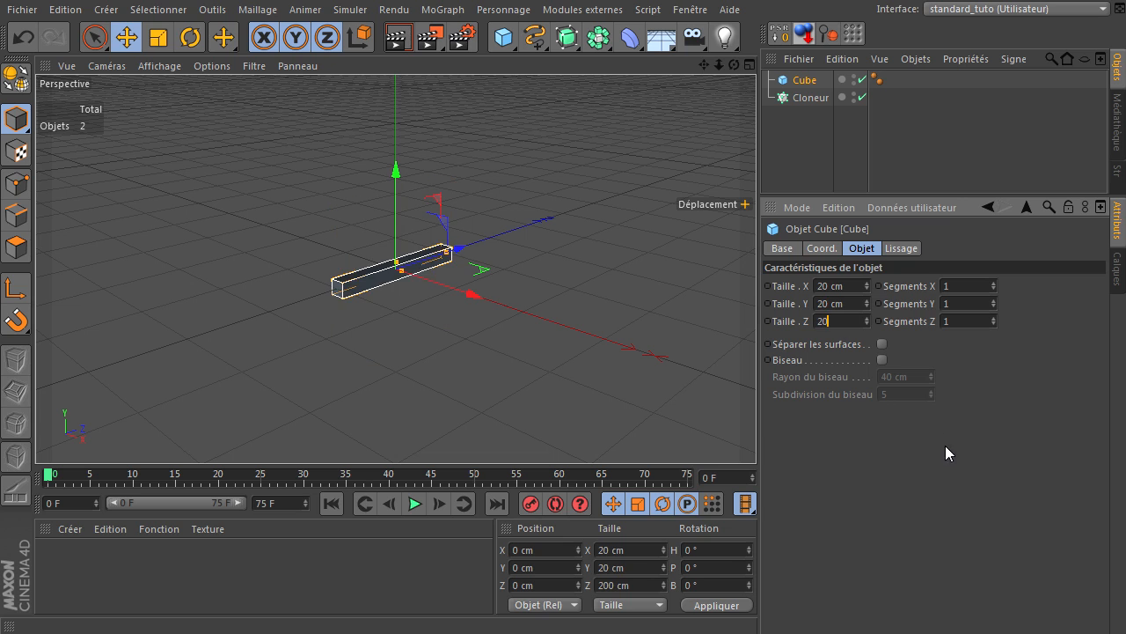
pyautogui.press('Return')
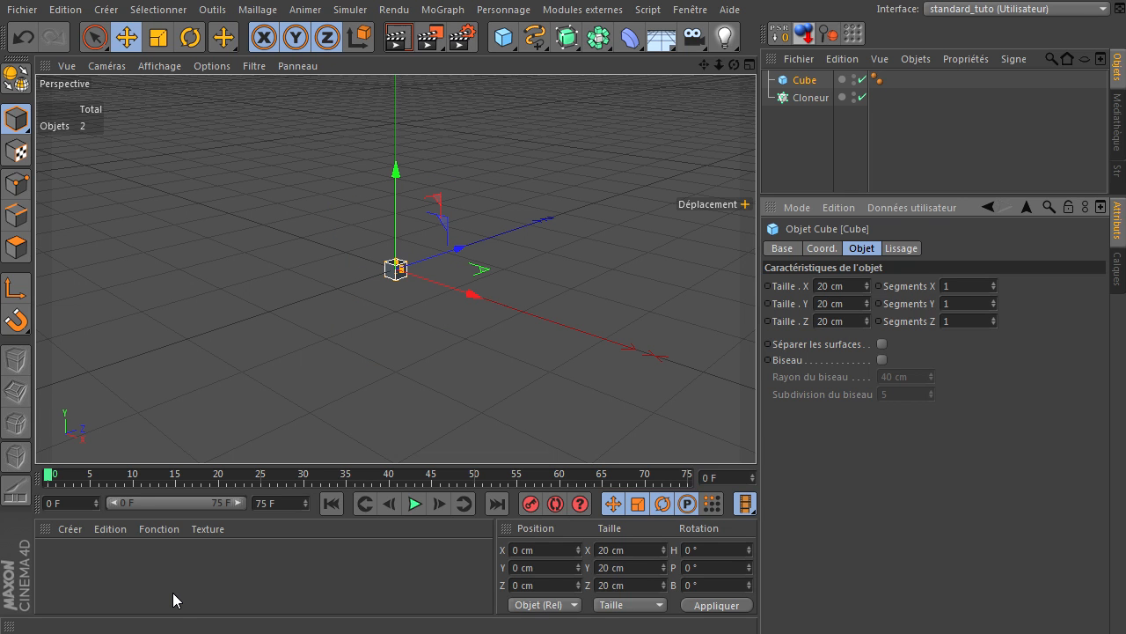
# - Create a new material and assign it to the cube
pyautogui.doubleClick(127, 572)
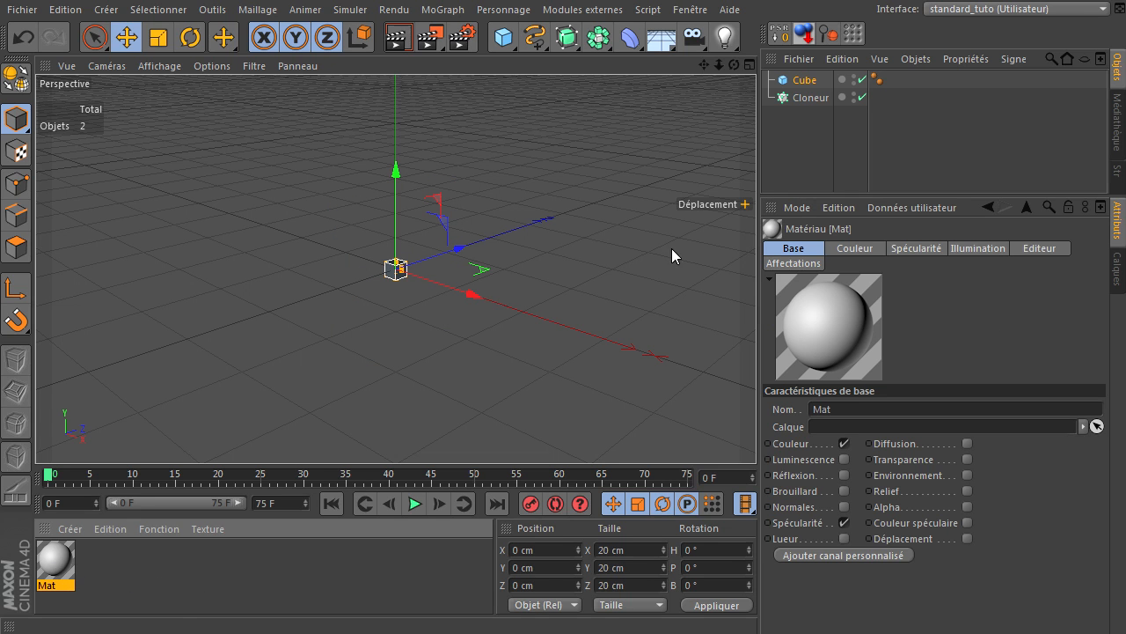
pyautogui.moveTo(812, 84); pyautogui.dragTo(809, 82)
# - Set the cube material's colour to blue (R 15, V 156, B 208) and turn off its Spécularité channel
pyautogui.doubleClick(55, 562)
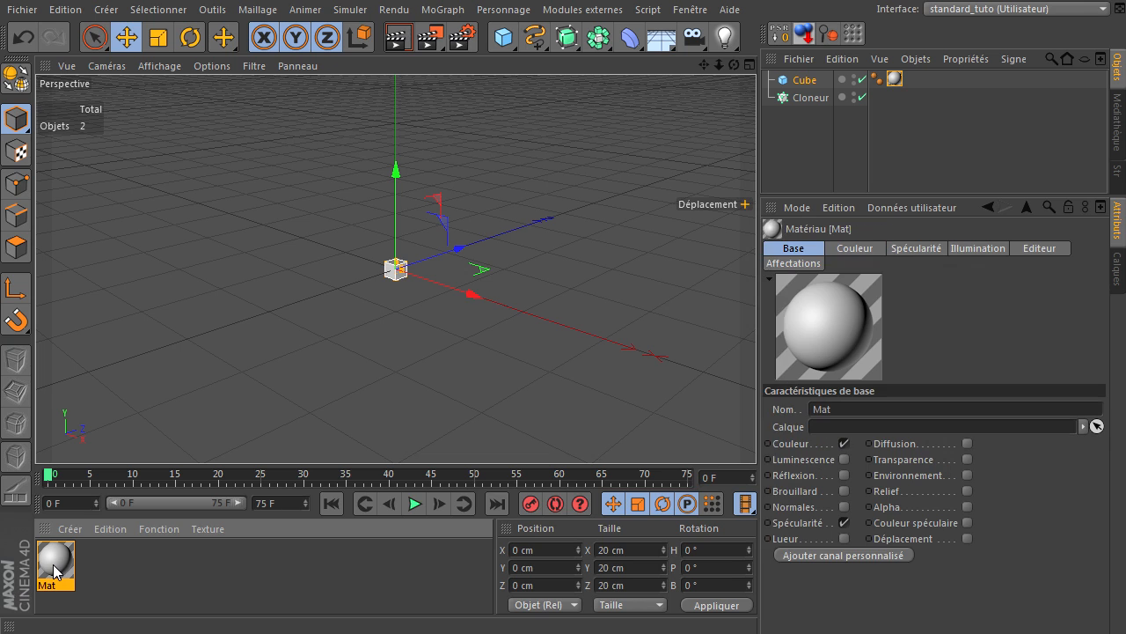
pyautogui.click(474, 173)
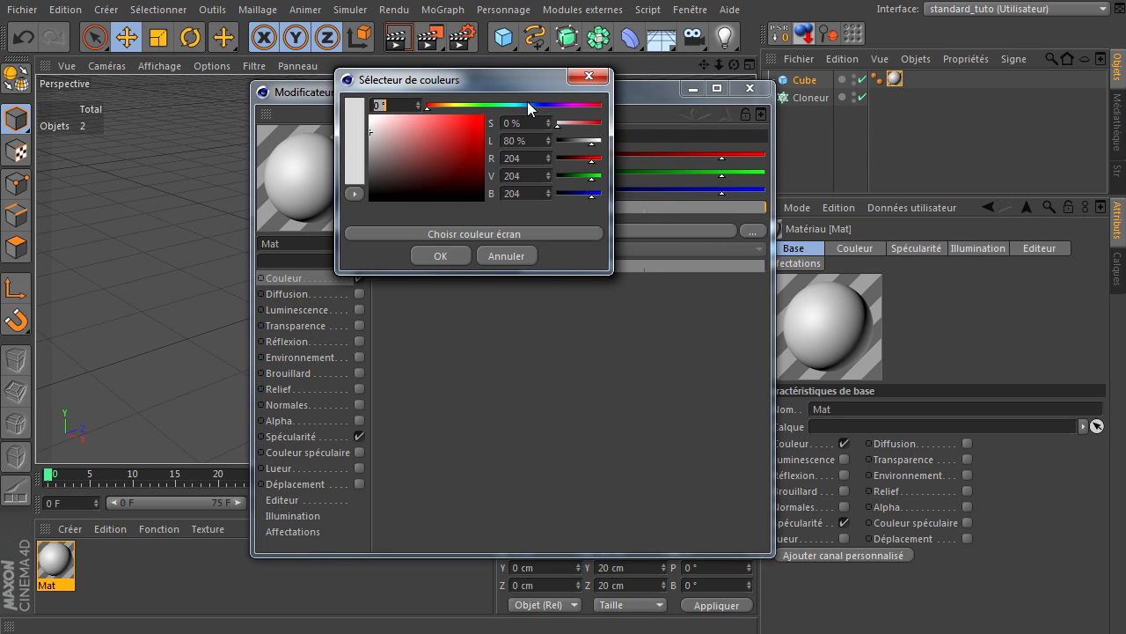
pyautogui.click(527, 103)
pyautogui.moveTo(525, 104); pyautogui.dragTo(522, 103)
pyautogui.click(475, 130)
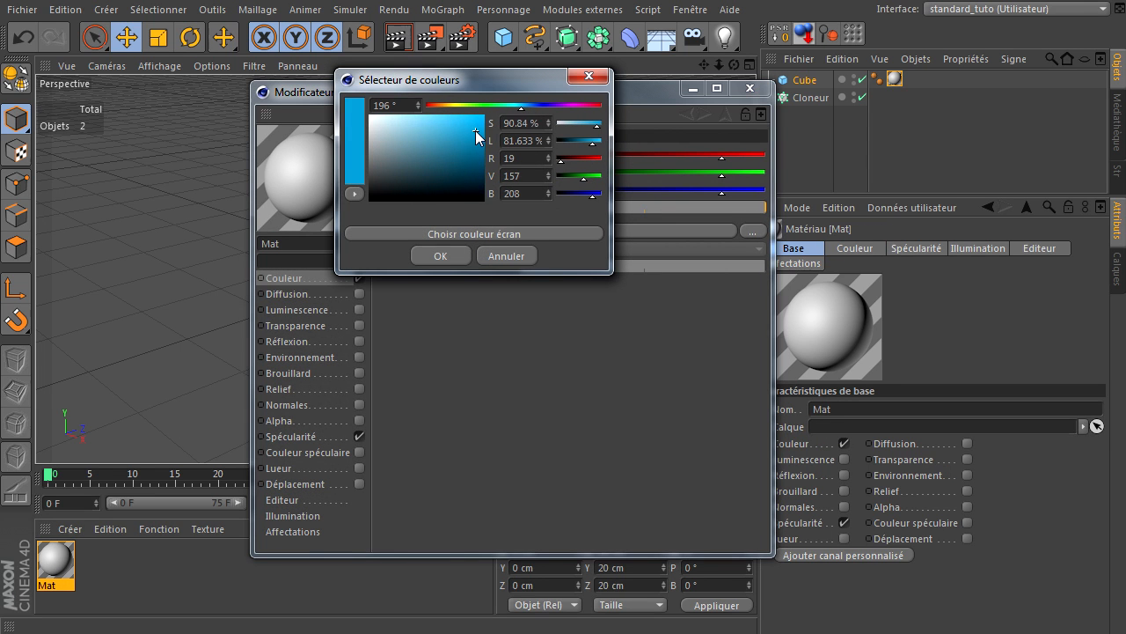
pyautogui.click(440, 256)
pyautogui.click(359, 435)
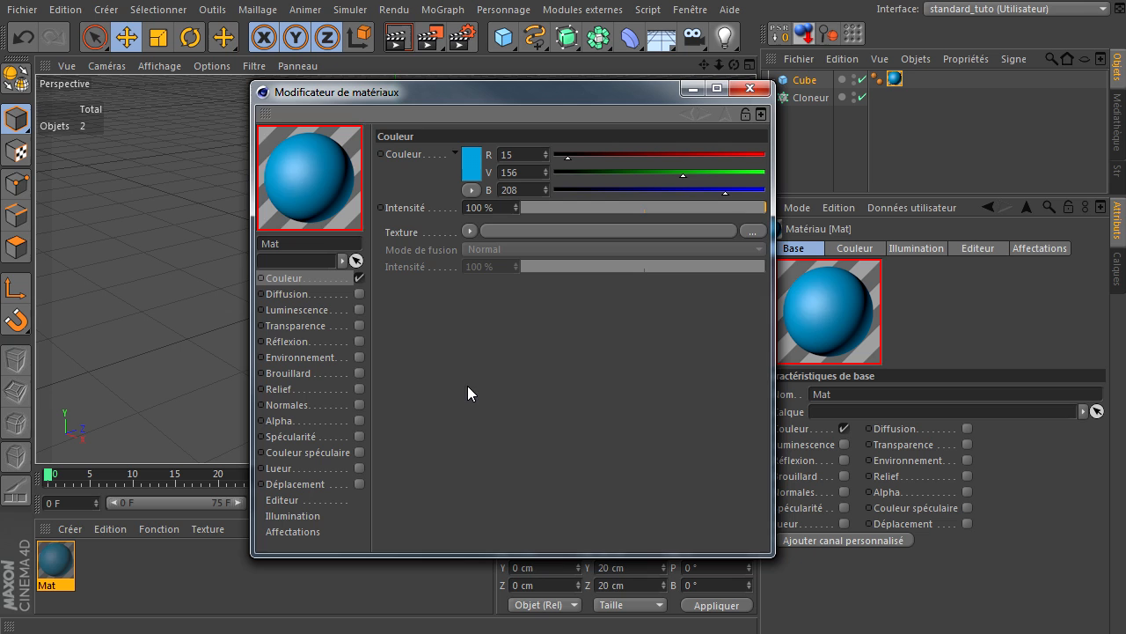
pyautogui.click(750, 89)
# - Make the cube a child of the Cloneur and set the cloning mode to Répartition sur une grille
pyautogui.moveTo(790, 81); pyautogui.dragTo(825, 95)
pyautogui.click(810, 81)
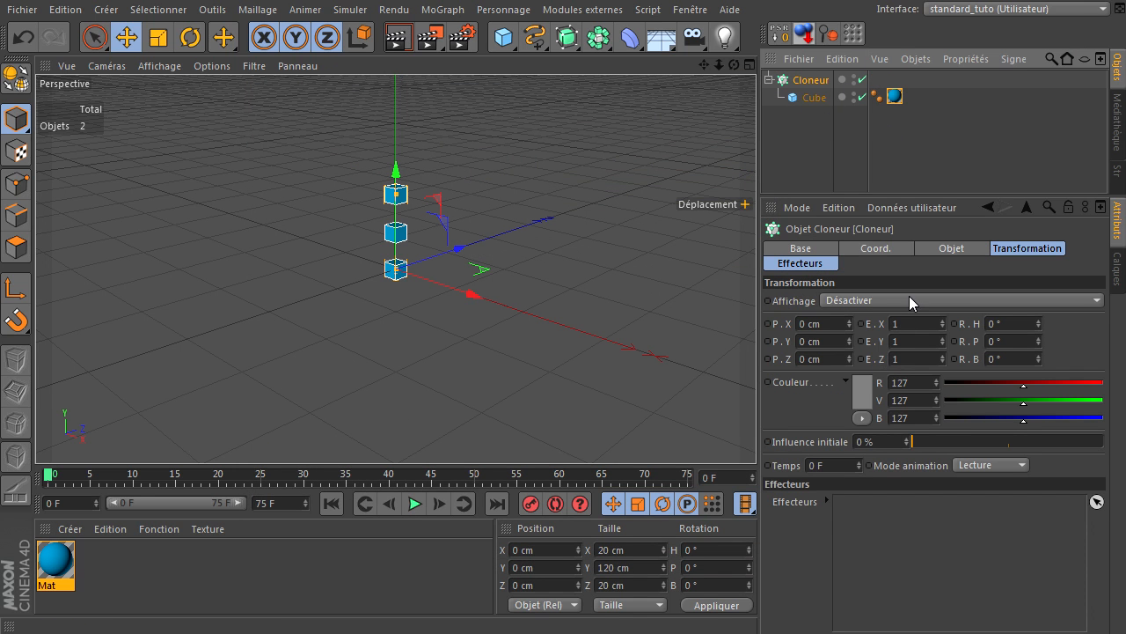
pyautogui.click(933, 247)
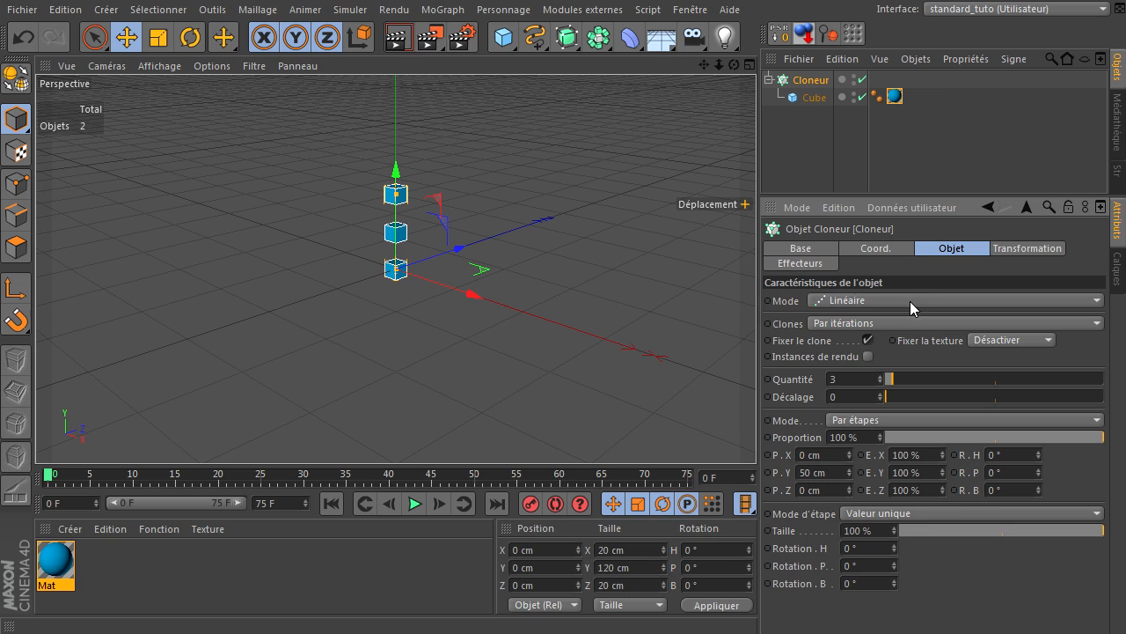
pyautogui.click(910, 301)
pyautogui.click(900, 374)
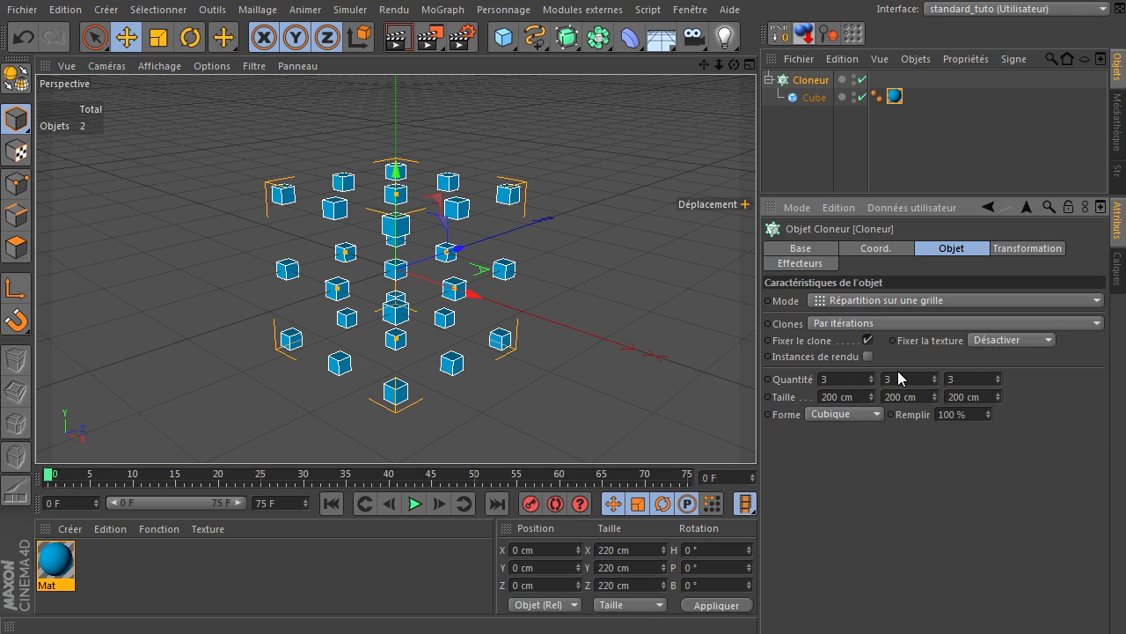
# - Set the Cloneur's Y quantity to 1 to keep a single layer of cubes
pyautogui.doubleClick(907, 379)
pyautogui.write('1')
pyautogui.press('Return')
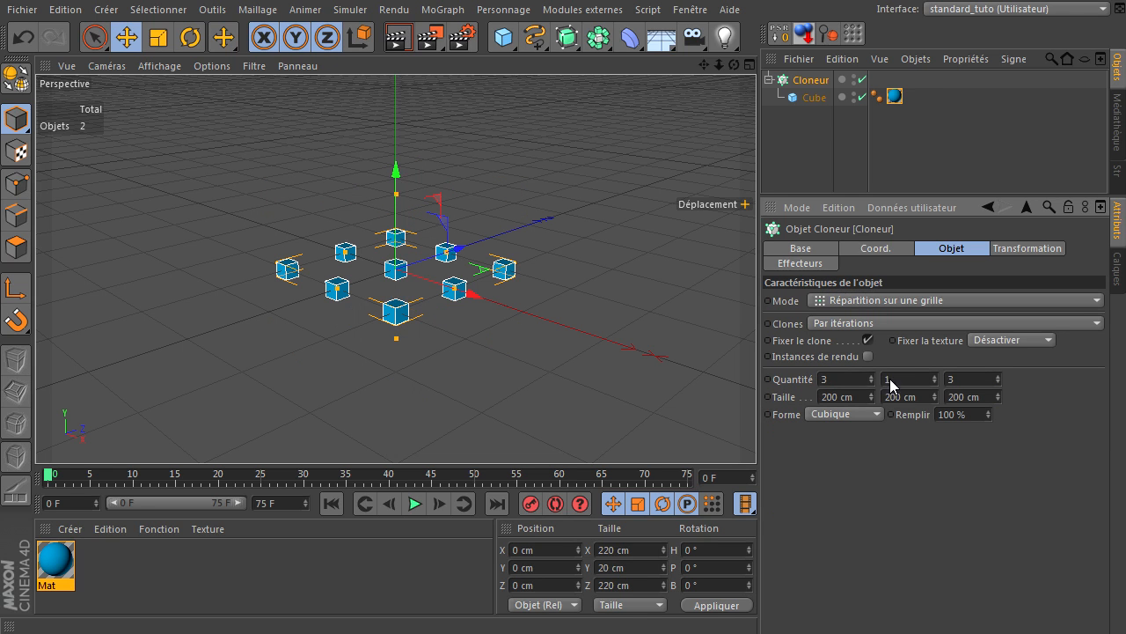
# - Set the Cloneur's X and Z quantities to 8
pyautogui.write('8')
pyautogui.press('Return')
pyautogui.doubleClick(957, 378)
pyautogui.write('8')
pyautogui.press('Return')
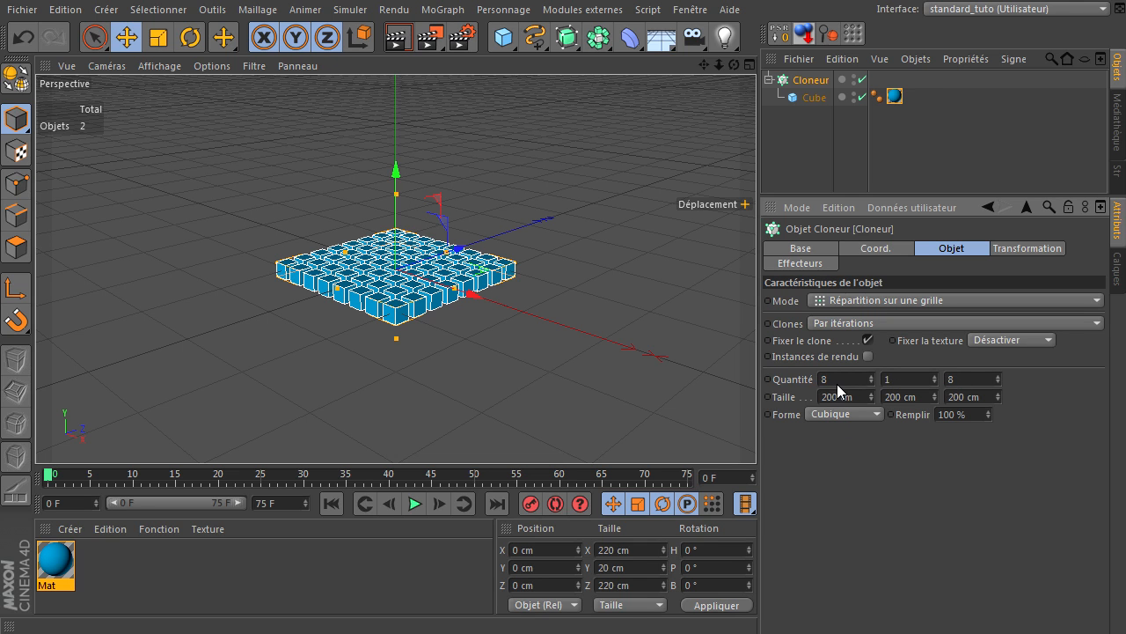
# - Set the Cloneur's X and Z quantities to 6 for a 6 by 6 grid of cubes
pyautogui.write('6')
pyautogui.press('Return')
pyautogui.doubleClick(968, 380)
pyautogui.write('6')
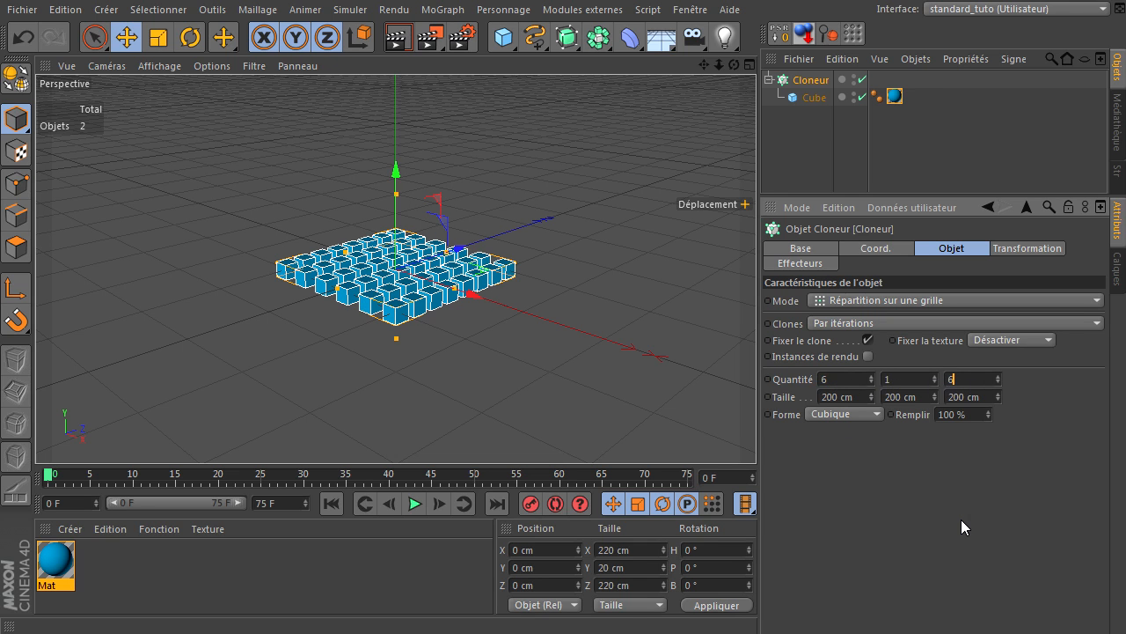
pyautogui.press('Return')
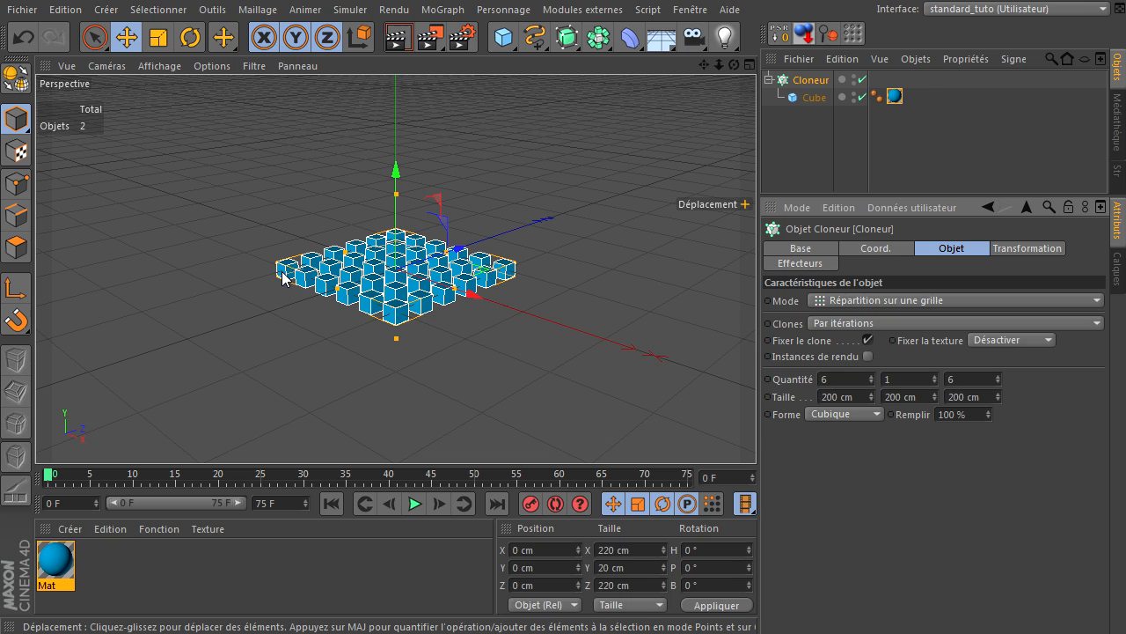
# - Deselect the Cloneur and display the perspective view in Ombrage de Gouraud (lignes)
pyautogui.click(548, 345)
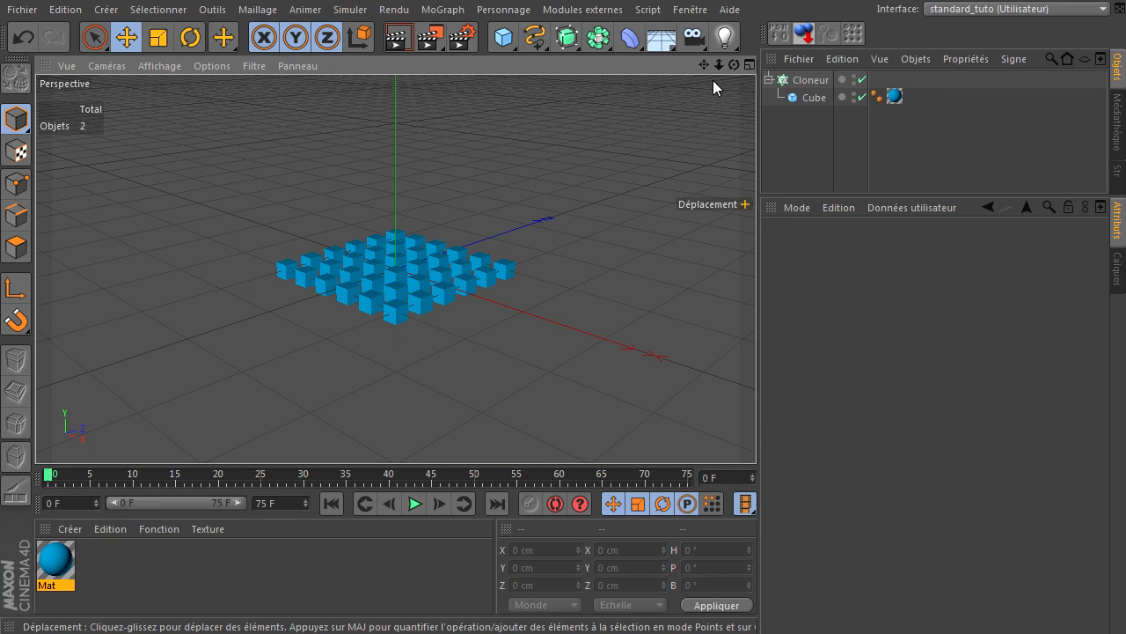
pyautogui.click(158, 67)
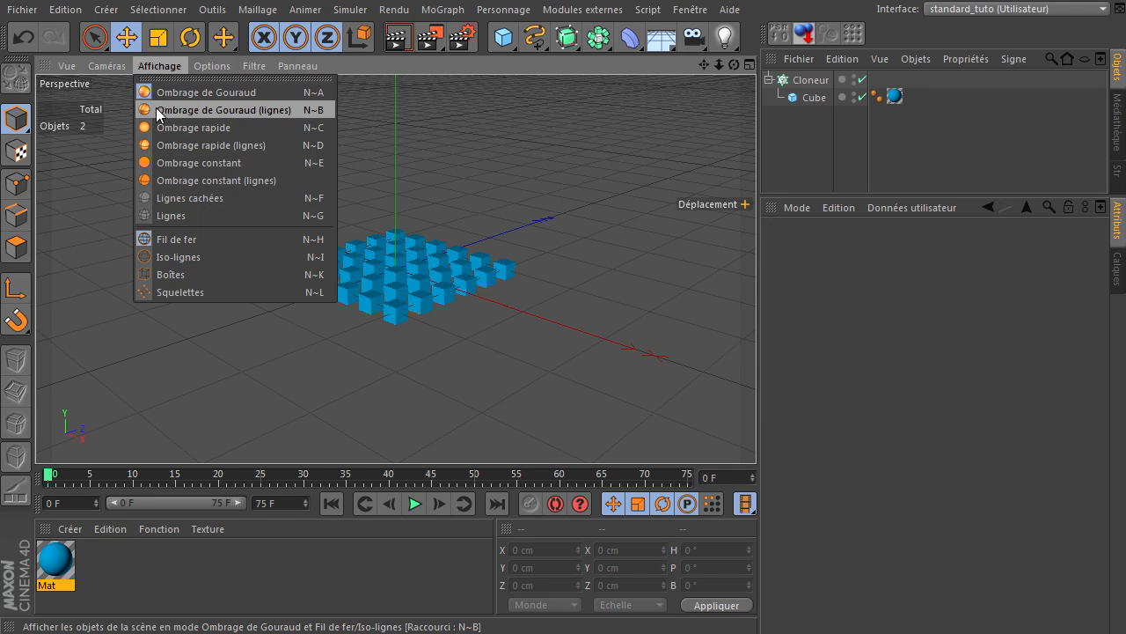
pyautogui.click(156, 111)
pyautogui.scroll(5, 249, 295)
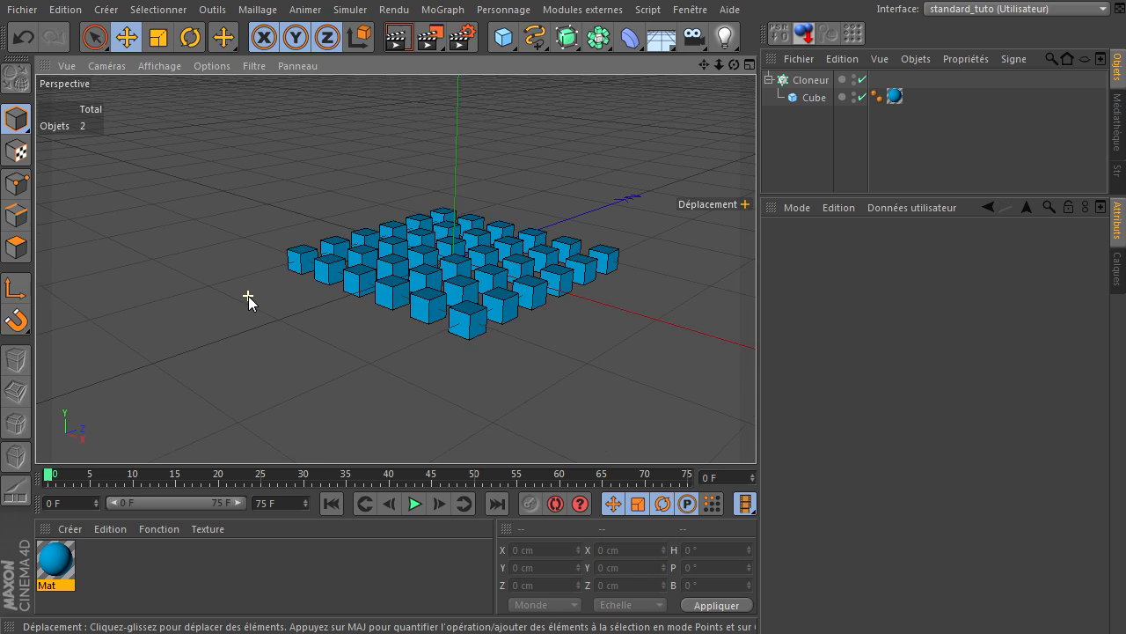
pyautogui.moveTo(706, 64); pyautogui.dragTo(756, 431)
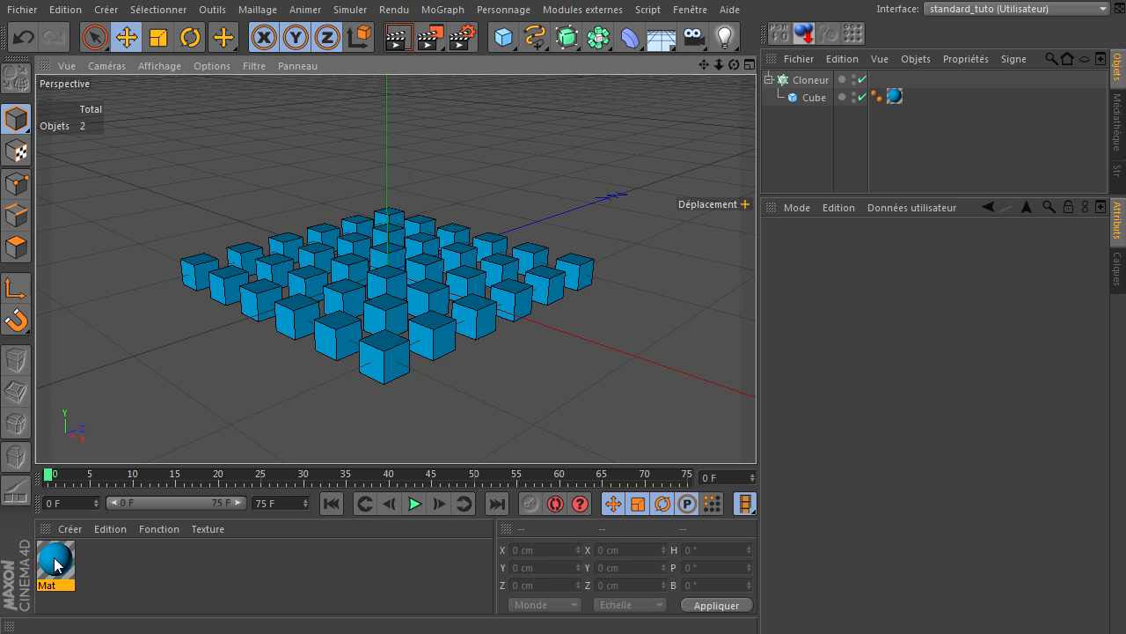
# - Duplicate the blue material and change the copy's colour to orange (R 255, V 157, B 0)
pyautogui.doubleClick(113, 561)
pyautogui.doubleClick(105, 564)
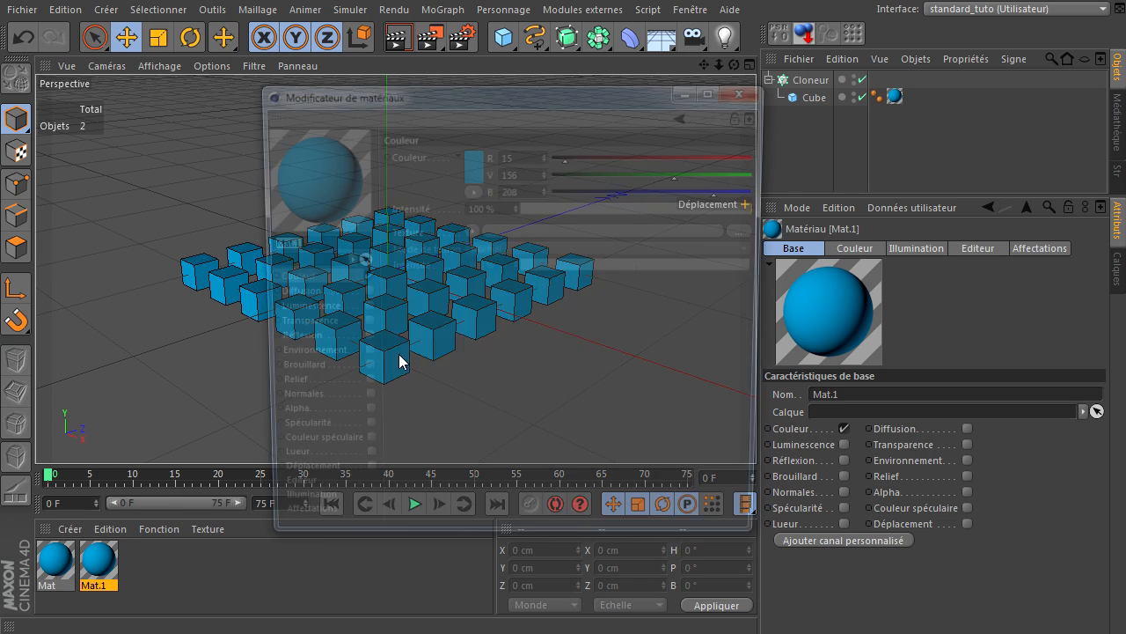
pyautogui.click(479, 170)
pyautogui.moveTo(484, 121)
pyautogui.mouseDown()
pyautogui.moveTo(484, 83)
pyautogui.moveTo(443, 91)
pyautogui.mouseUp()
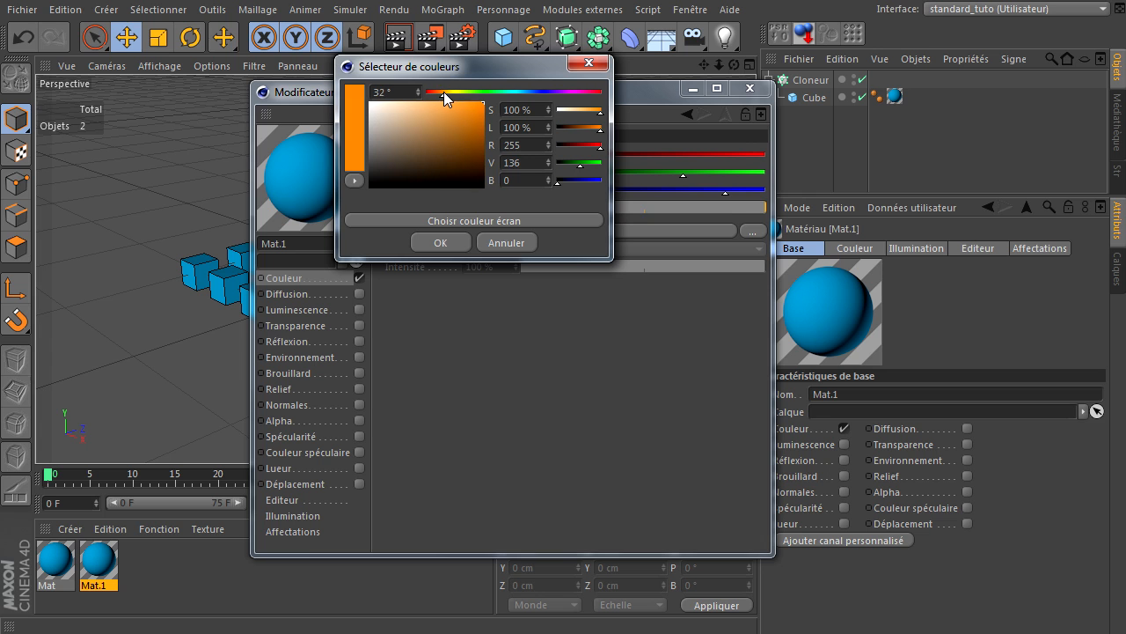
pyautogui.click(439, 242)
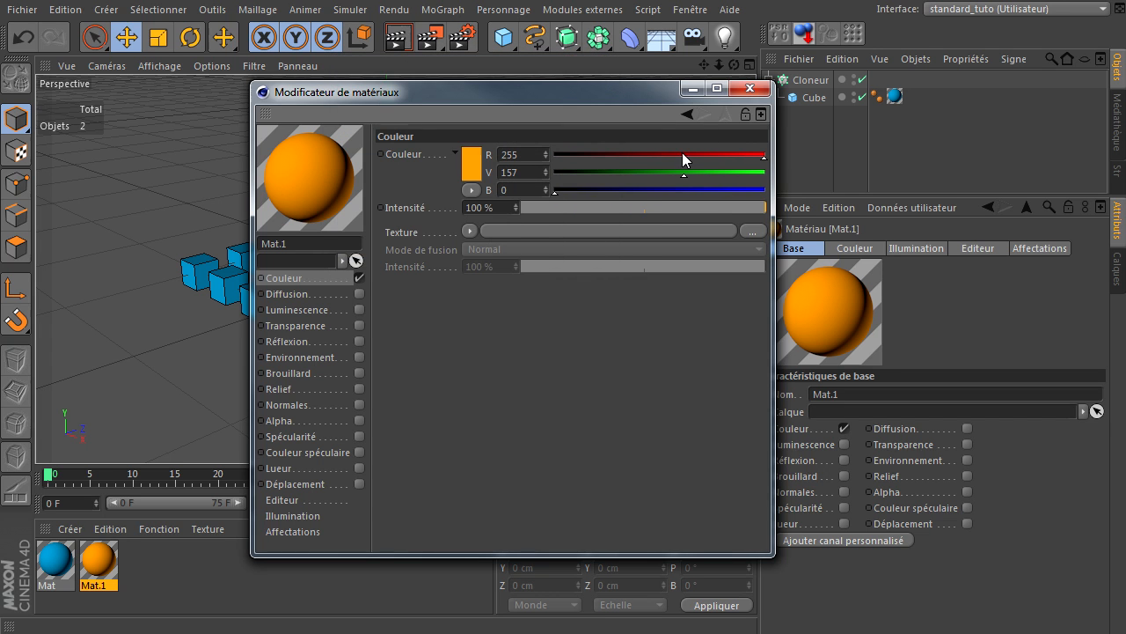
pyautogui.click(749, 88)
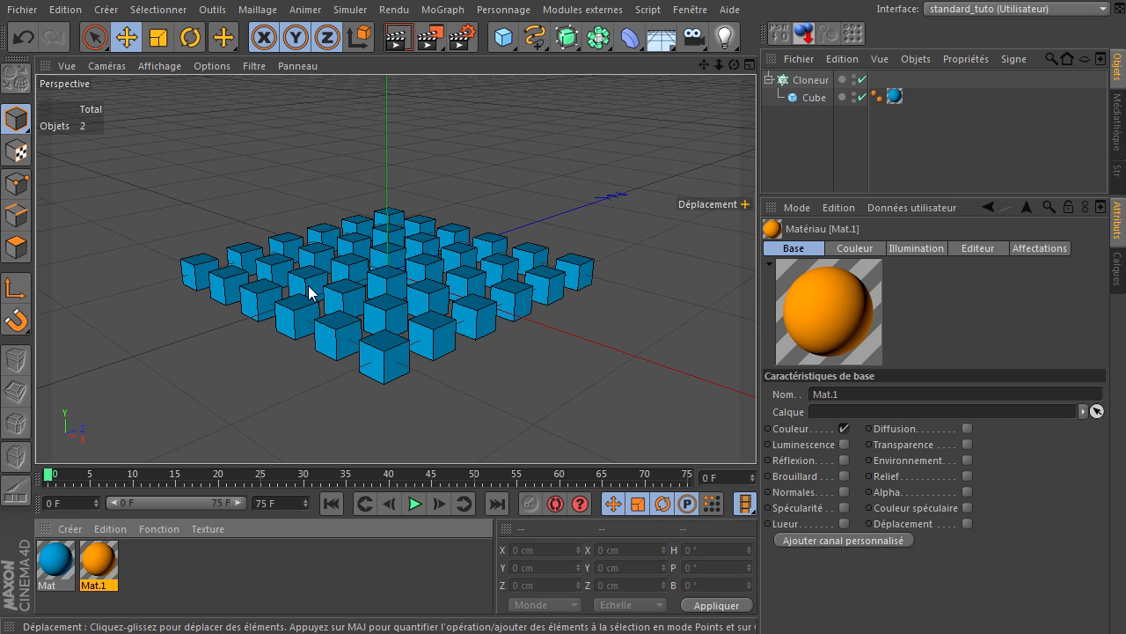
pyautogui.click(385, 283)
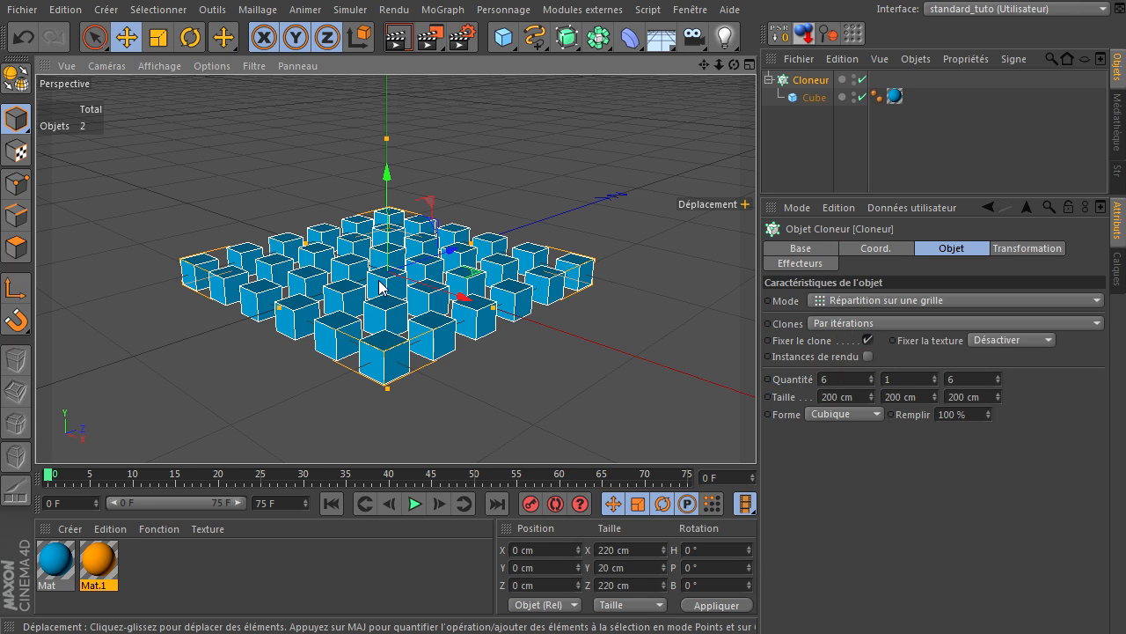
pyautogui.moveTo(556, 388); pyautogui.dragTo(519, 387)
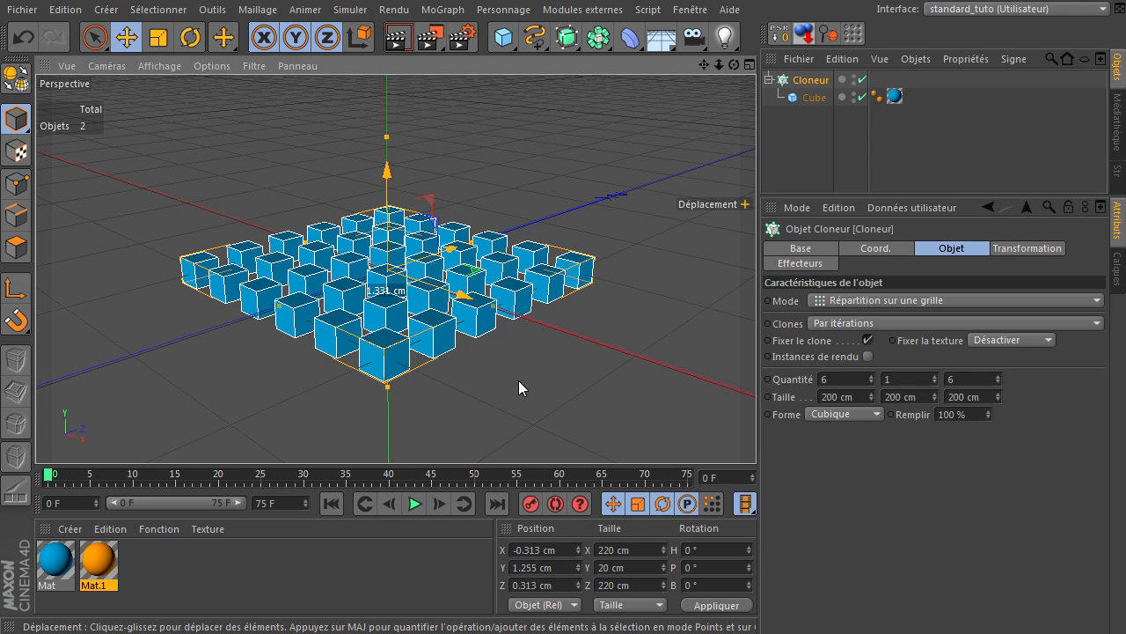
pyautogui.click(518, 387)
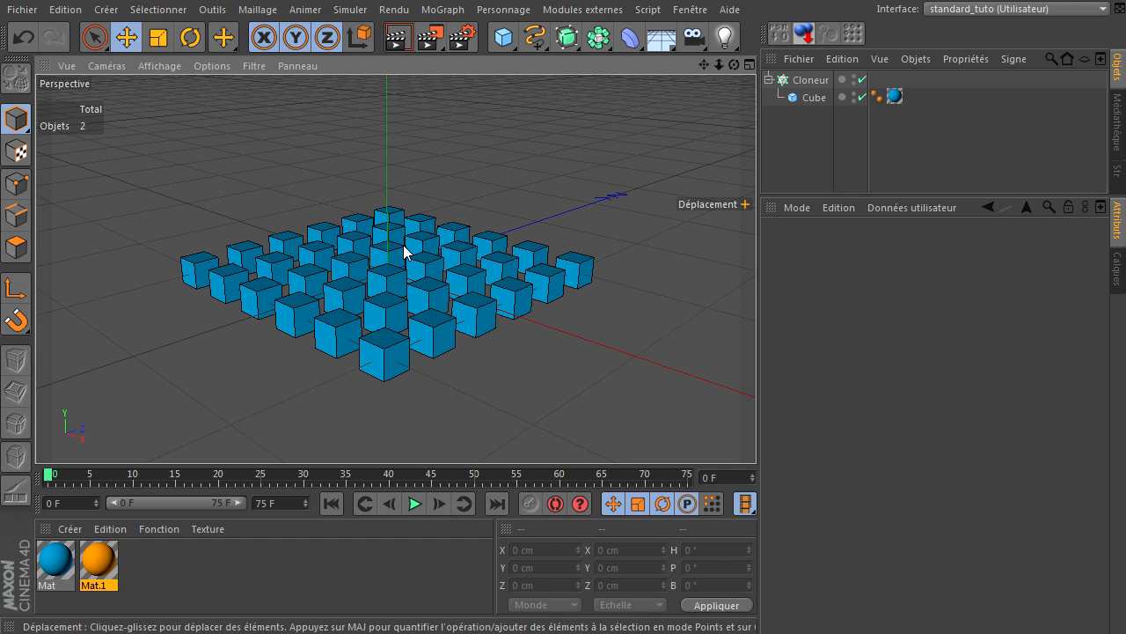
# - Add a Neutre object to the scene and rename it xpresso
pyautogui.click(510, 38)
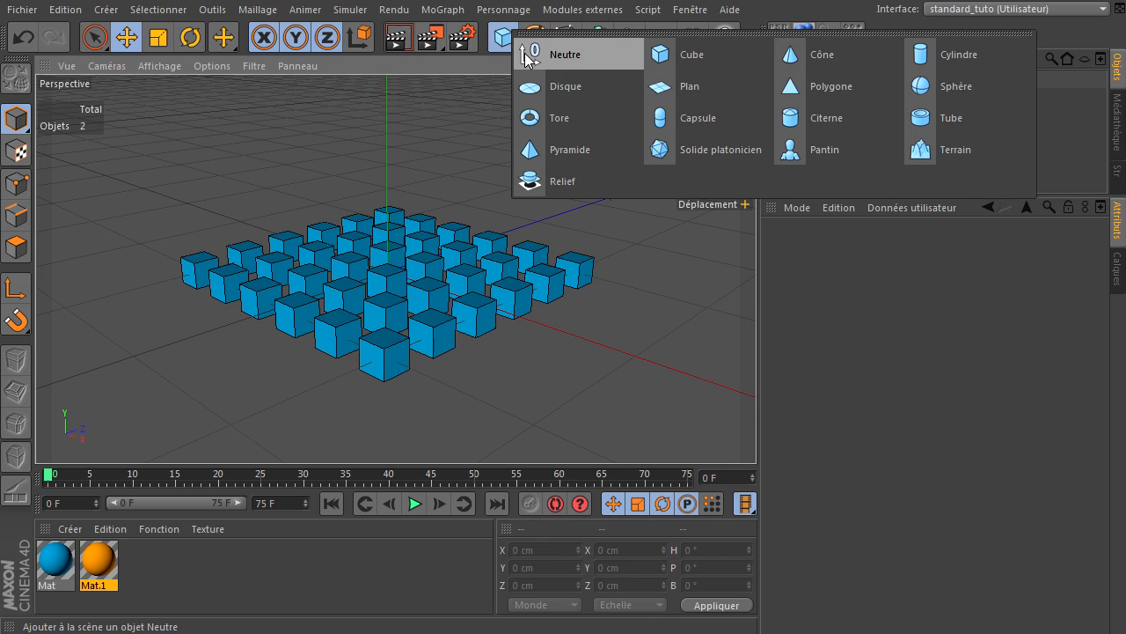
pyautogui.click(601, 57)
pyautogui.doubleClick(808, 78)
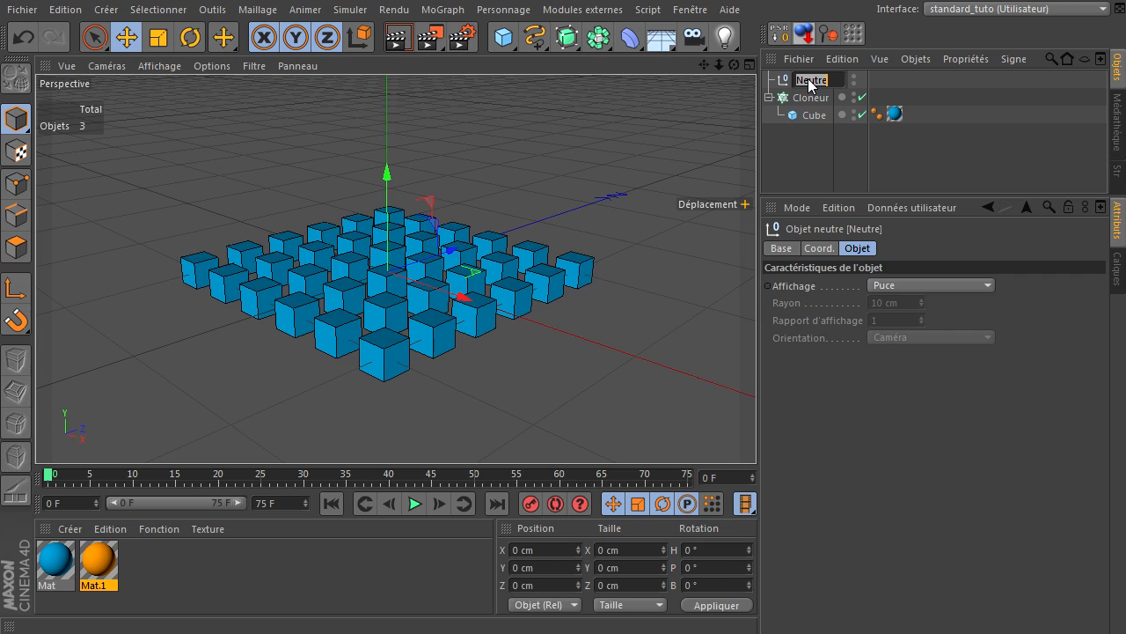
pyautogui.write('xpresso*')
pyautogui.press('Return')
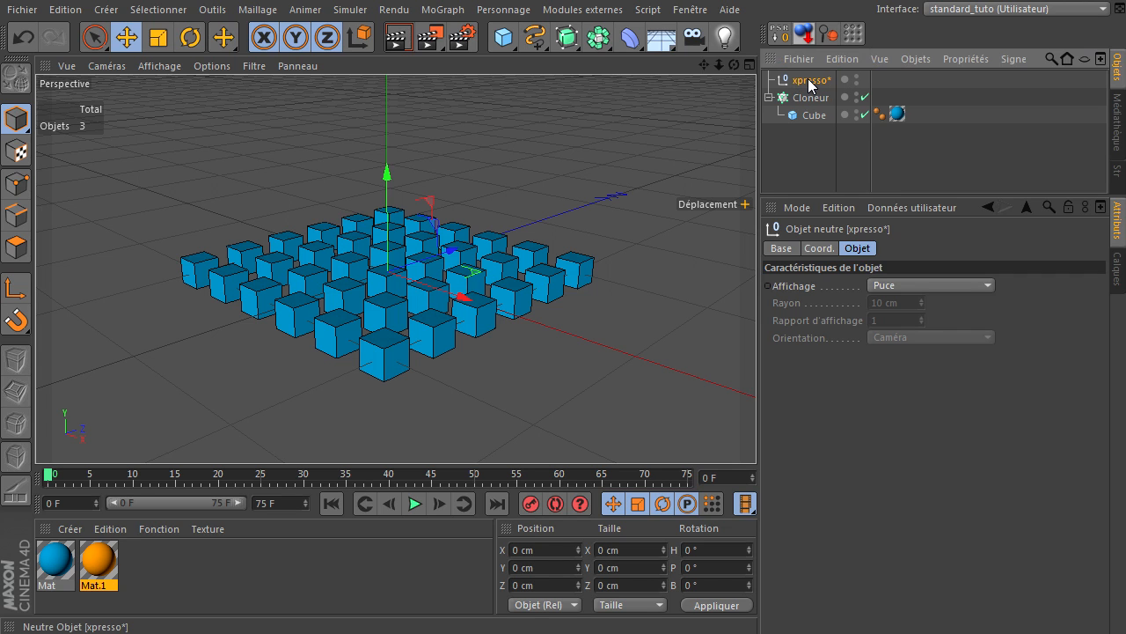
pyautogui.doubleClick(807, 79)
pyautogui.press('End')
pyautogui.press('BackSpace')
pyautogui.press('Return')
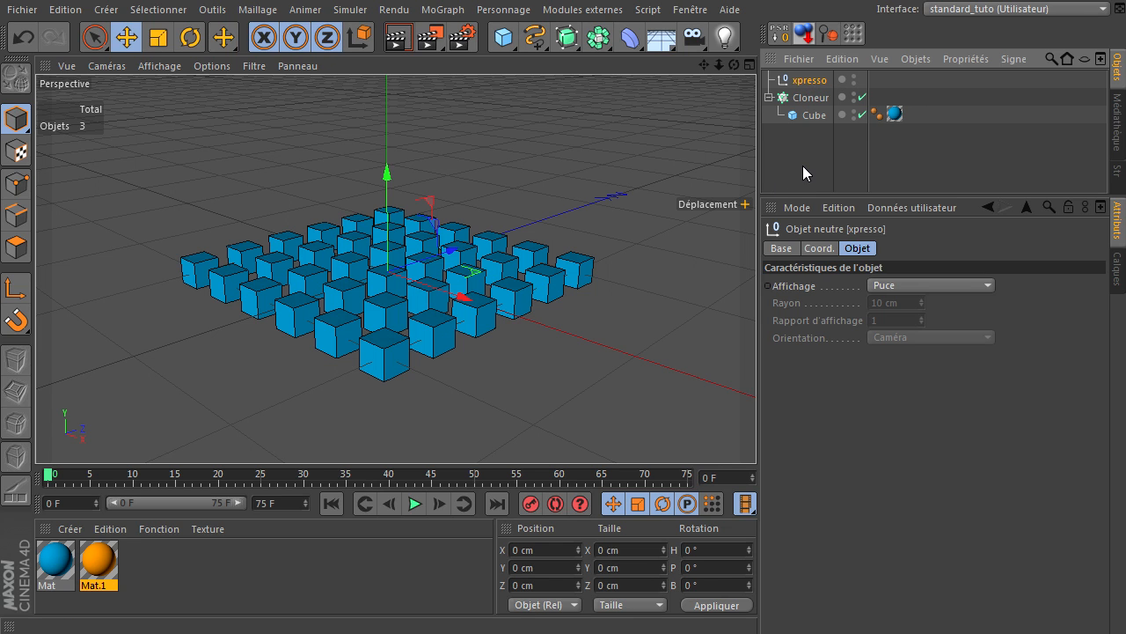
# - Add an XPresso tag to the xpresso null, check its empty node editor and close it
pyautogui.click(802, 165)
pyautogui.click(808, 80)
pyautogui.rightClick(791, 82)
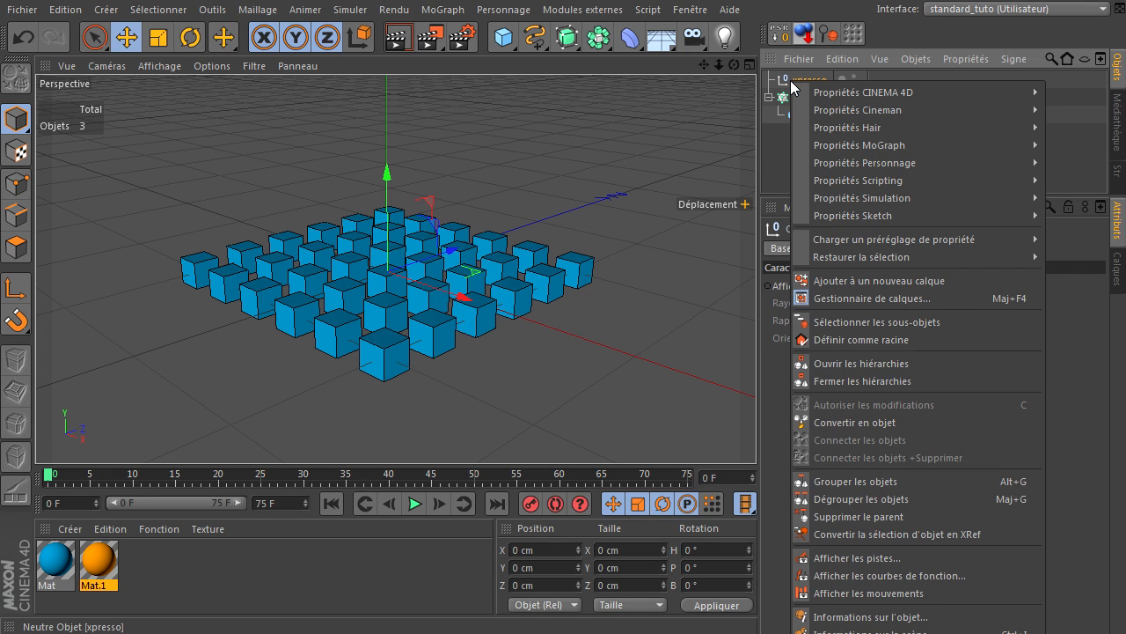
pyautogui.moveTo(825, 94)
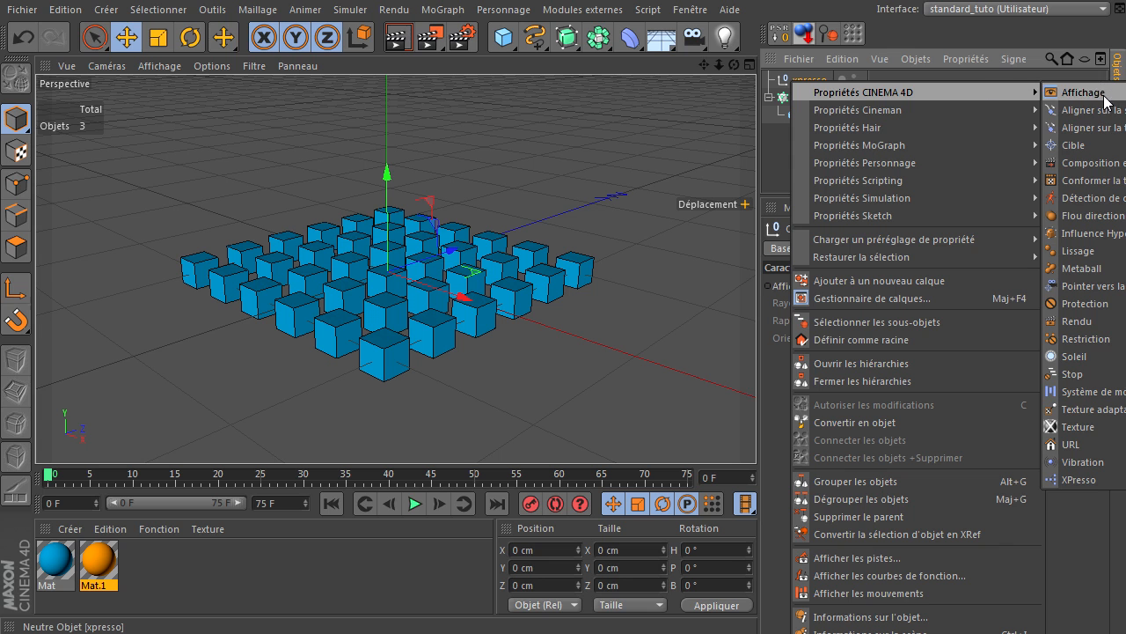
pyautogui.click(1075, 480)
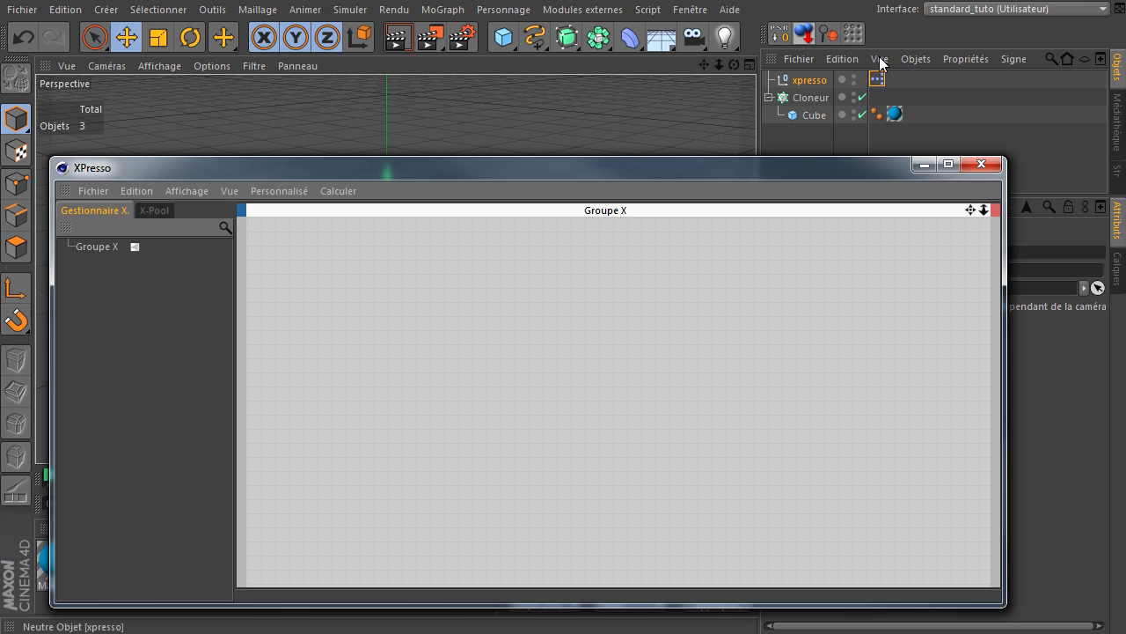
pyautogui.click(981, 164)
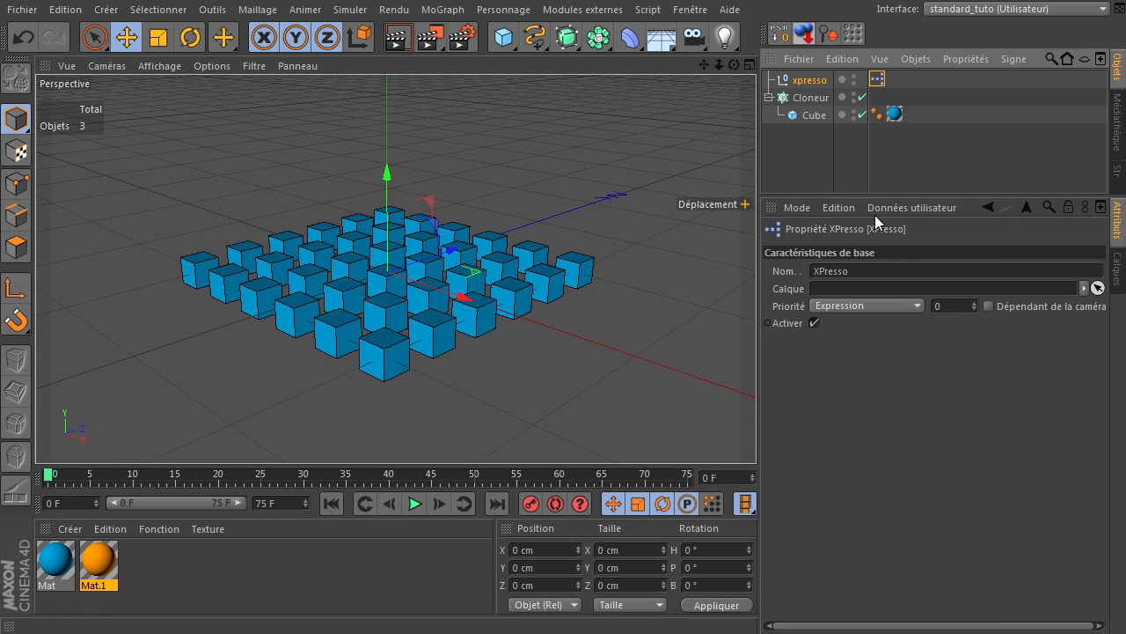
pyautogui.doubleClick(877, 81)
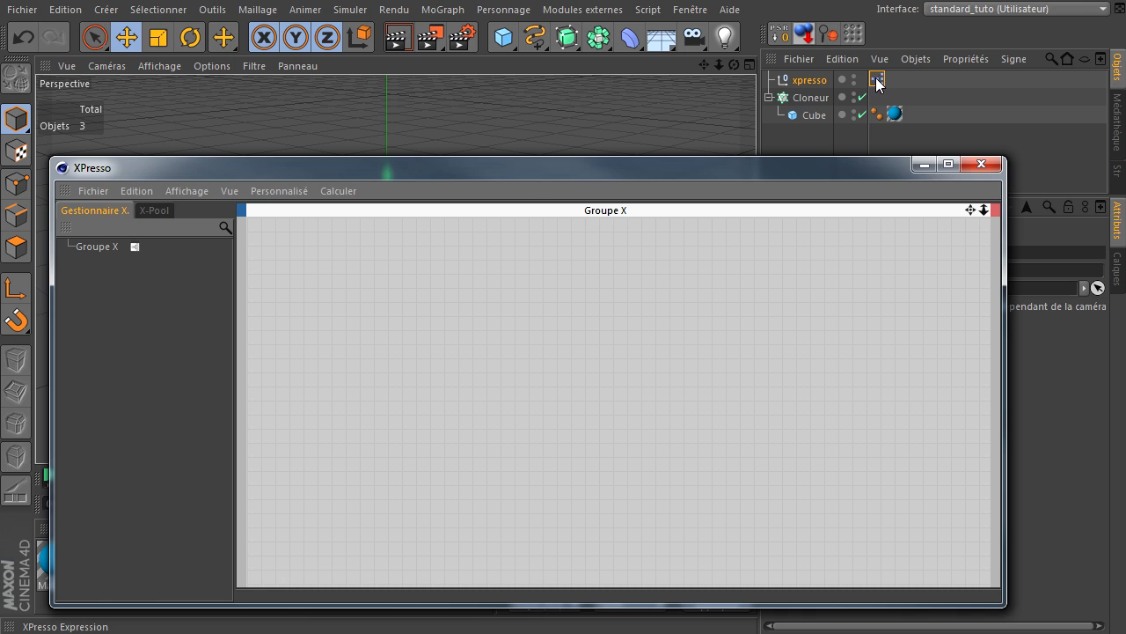
pyautogui.click(983, 165)
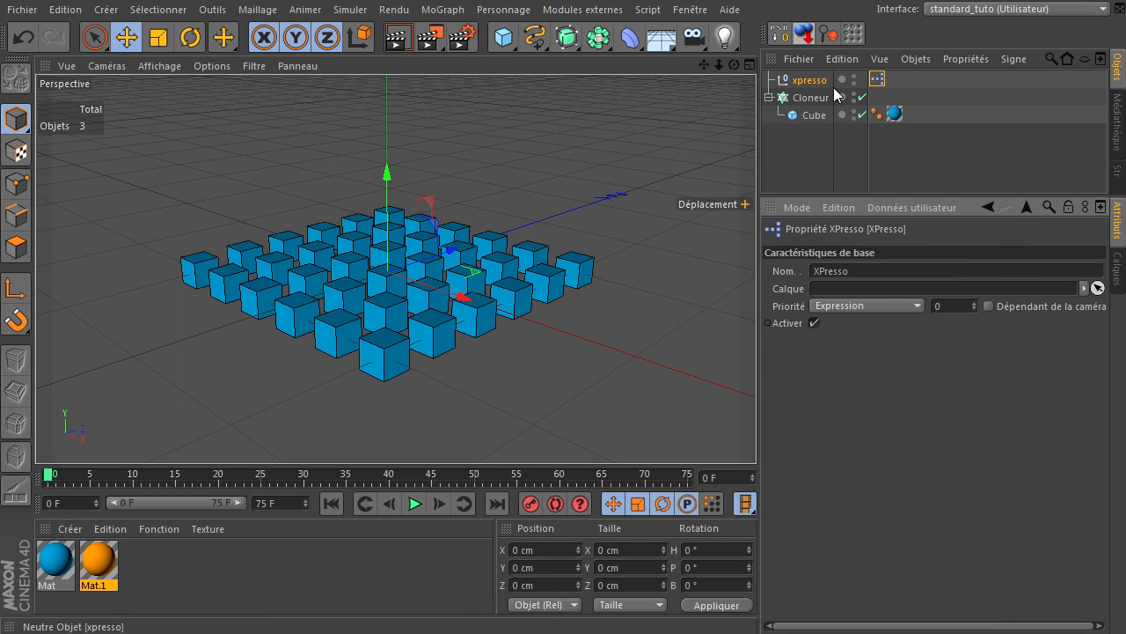
# - Create a user data group named Réglages on the xpresso null
pyautogui.click(805, 79)
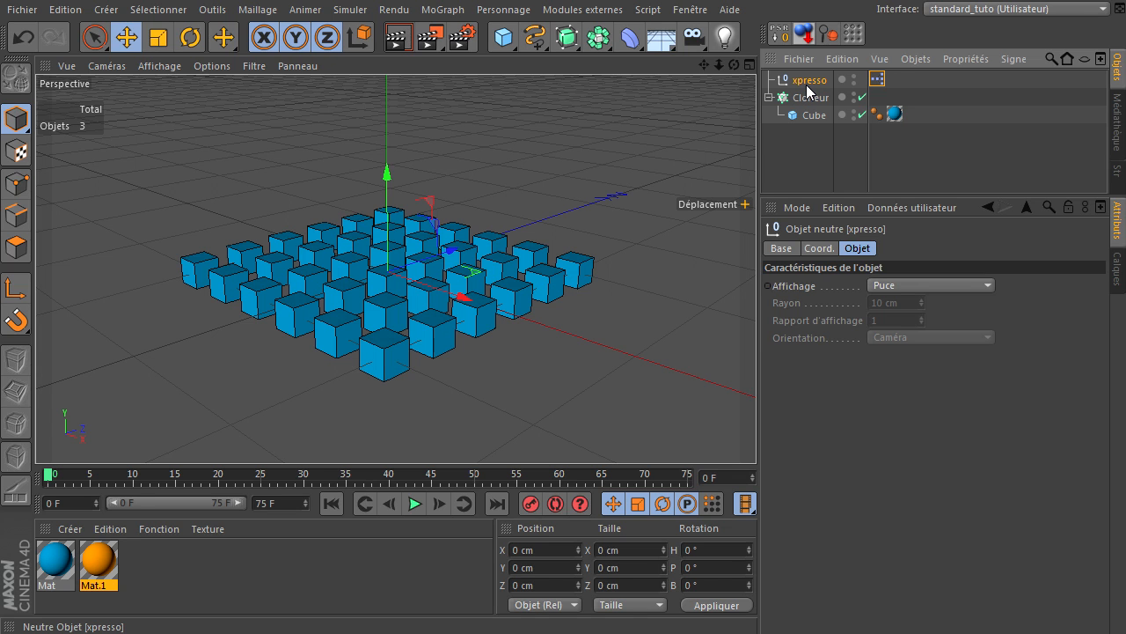
pyautogui.click(906, 208)
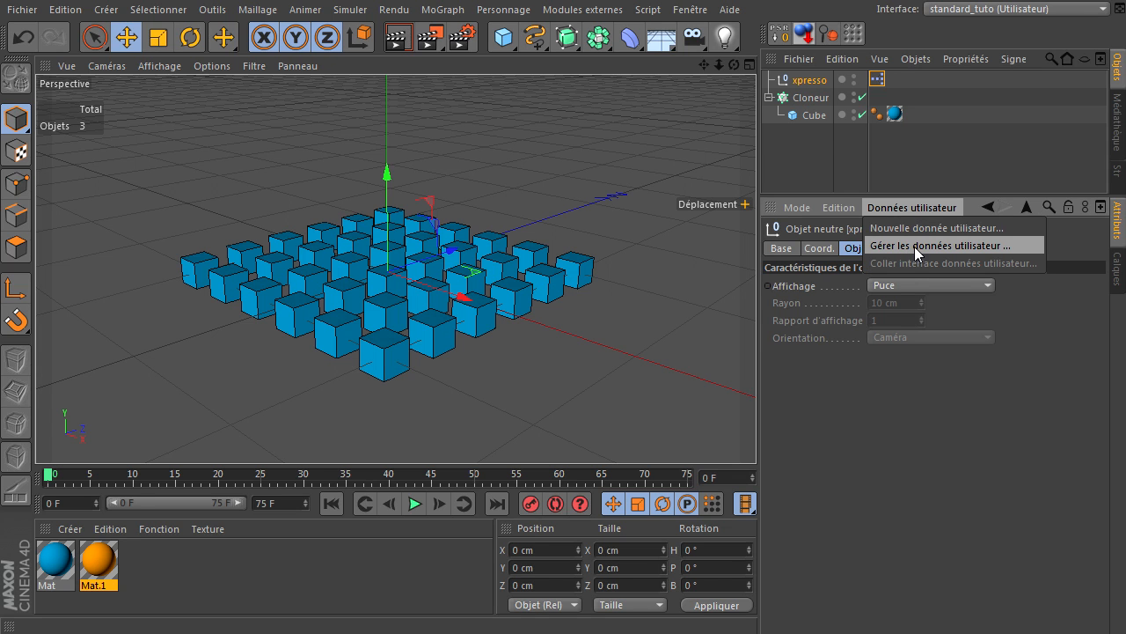
pyautogui.click(914, 247)
pyautogui.moveTo(935, 5); pyautogui.dragTo(458, 53)
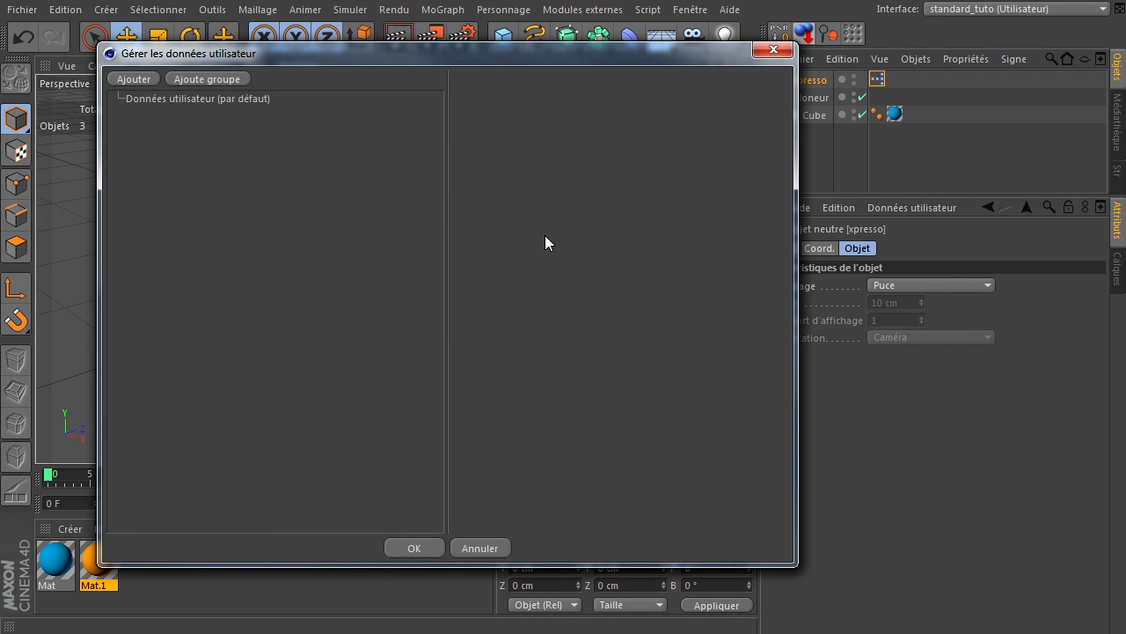
pyautogui.click(235, 79)
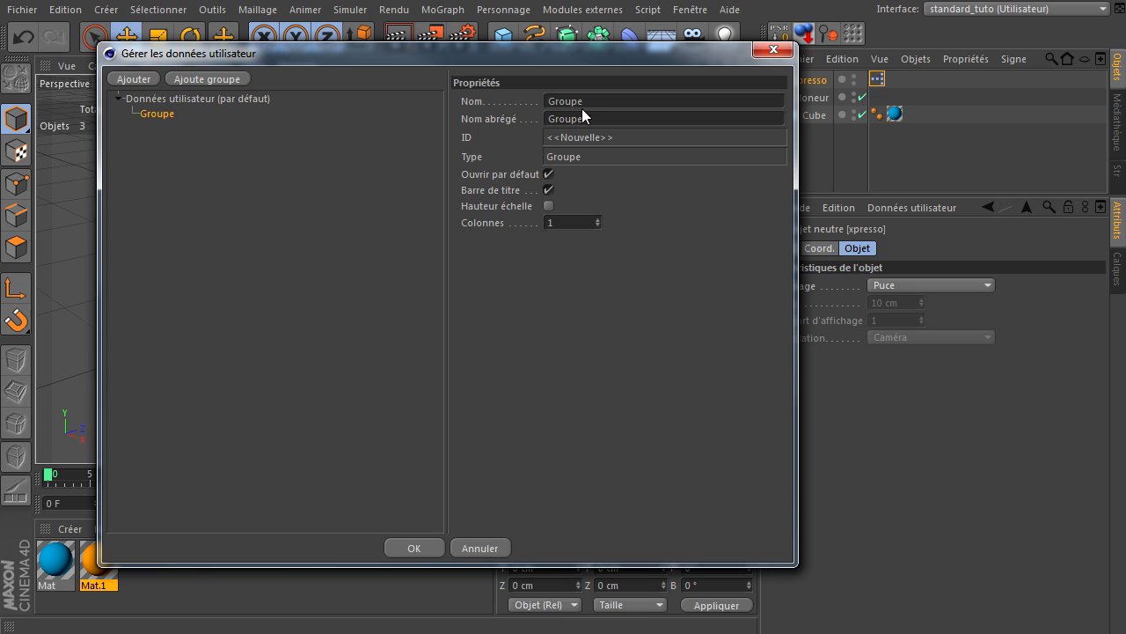
pyautogui.moveTo(169, 114); pyautogui.dragTo(245, 178)
pyautogui.click(608, 99)
pyautogui.write('Réglages')
pyautogui.press('Return')
# - Add a user data entry named clone à modifier in the Réglages group, with data type Champ d'entrée (Entiers)
pyautogui.click(138, 82)
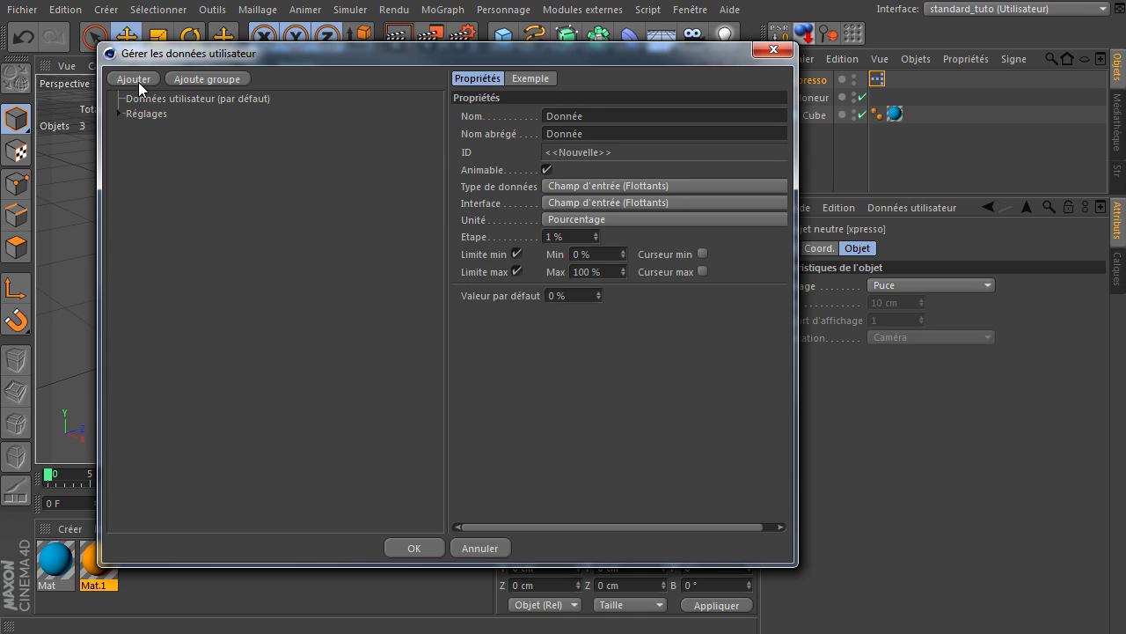
pyautogui.click(117, 112)
pyautogui.doubleClick(603, 114)
pyautogui.write('clone à modifier')
pyautogui.click(583, 185)
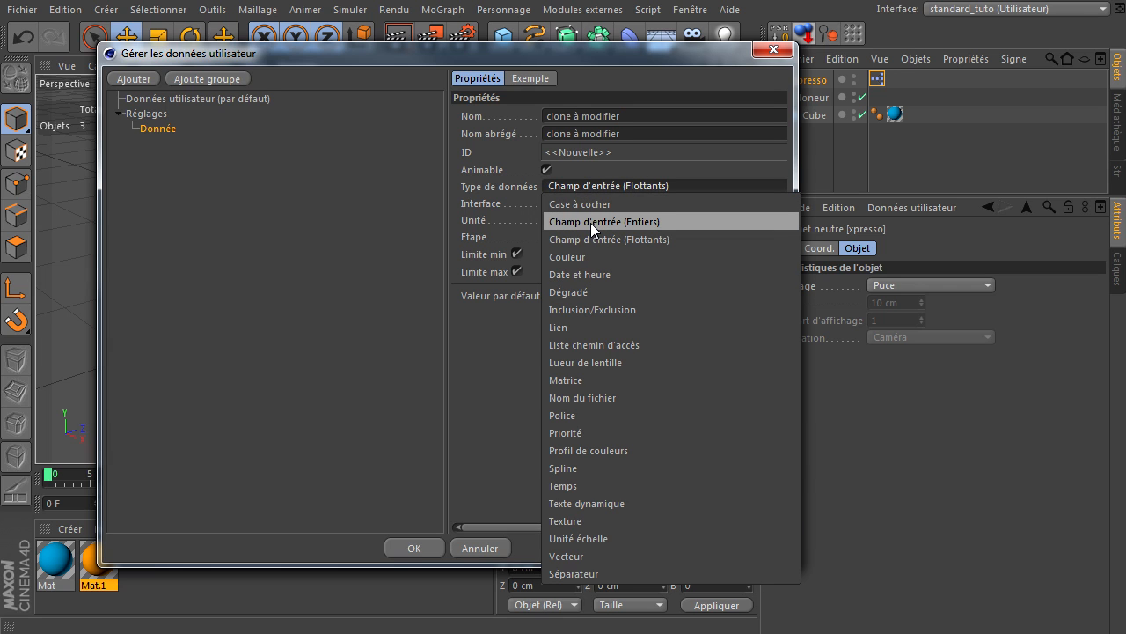
pyautogui.click(590, 222)
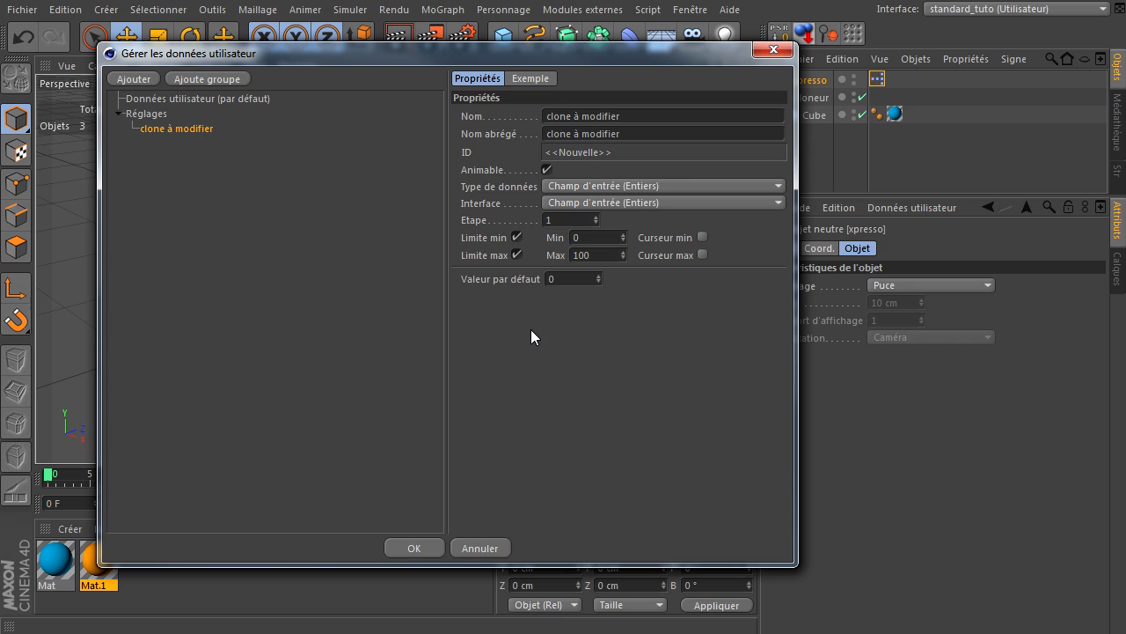
# - Add a second user data entry named nombre de clones to the Réglages group
pyautogui.click(147, 113)
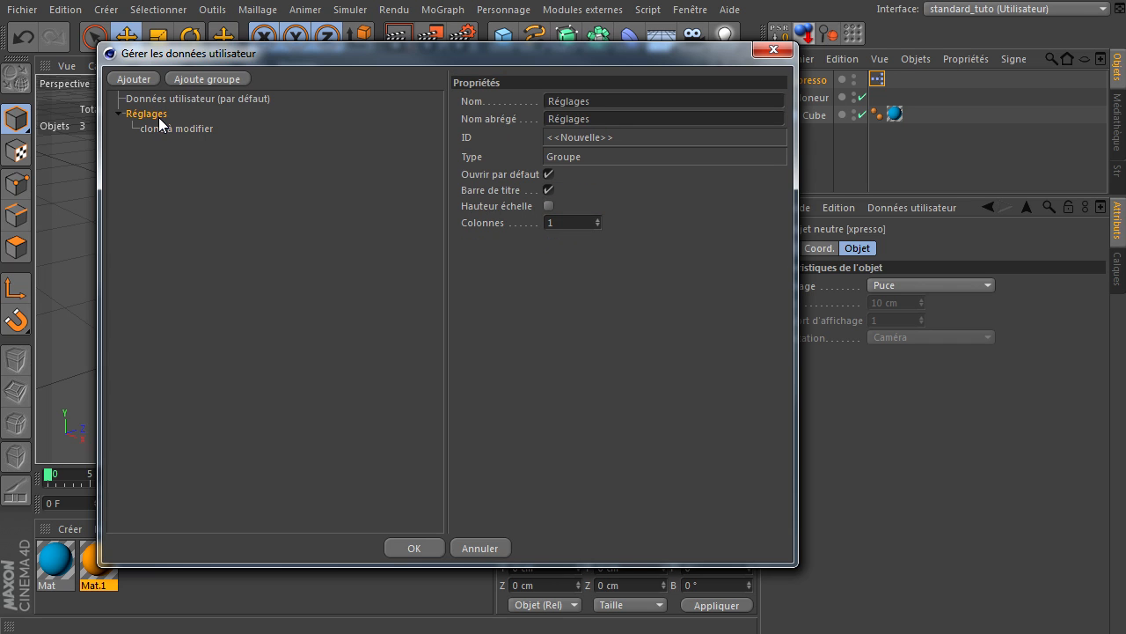
pyautogui.click(134, 79)
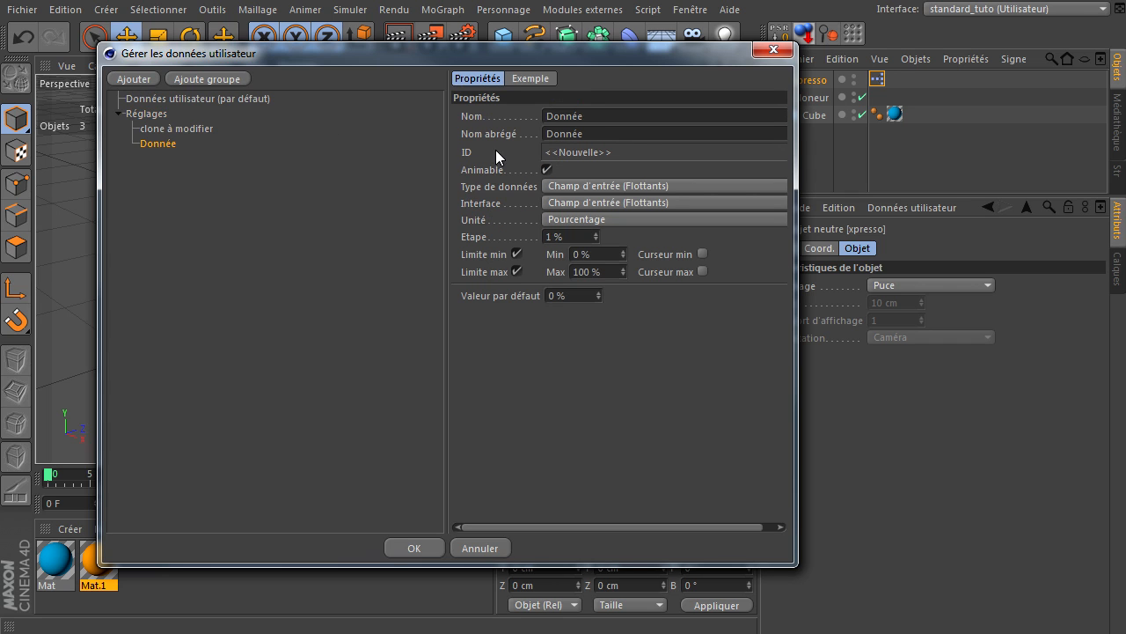
pyautogui.click(595, 120)
pyautogui.write('nombre de clones')
pyautogui.press('Return')
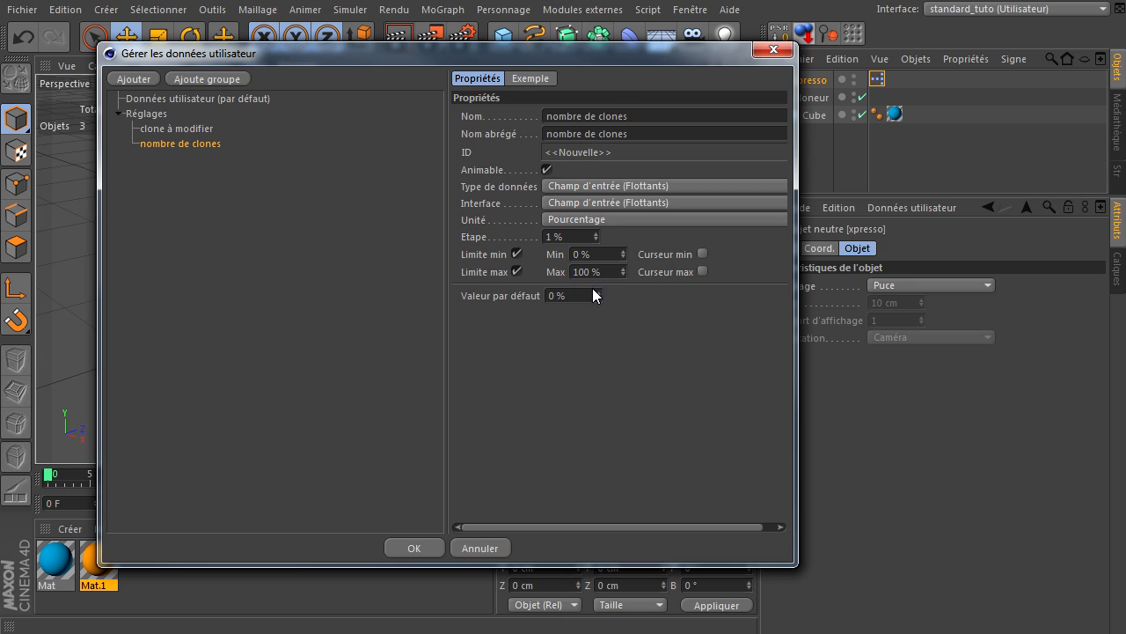
# - Give nombre de clones the data type Texte dynamique with a Texte statique interface, confirm the user data and display the Réglages settings
pyautogui.click(594, 187)
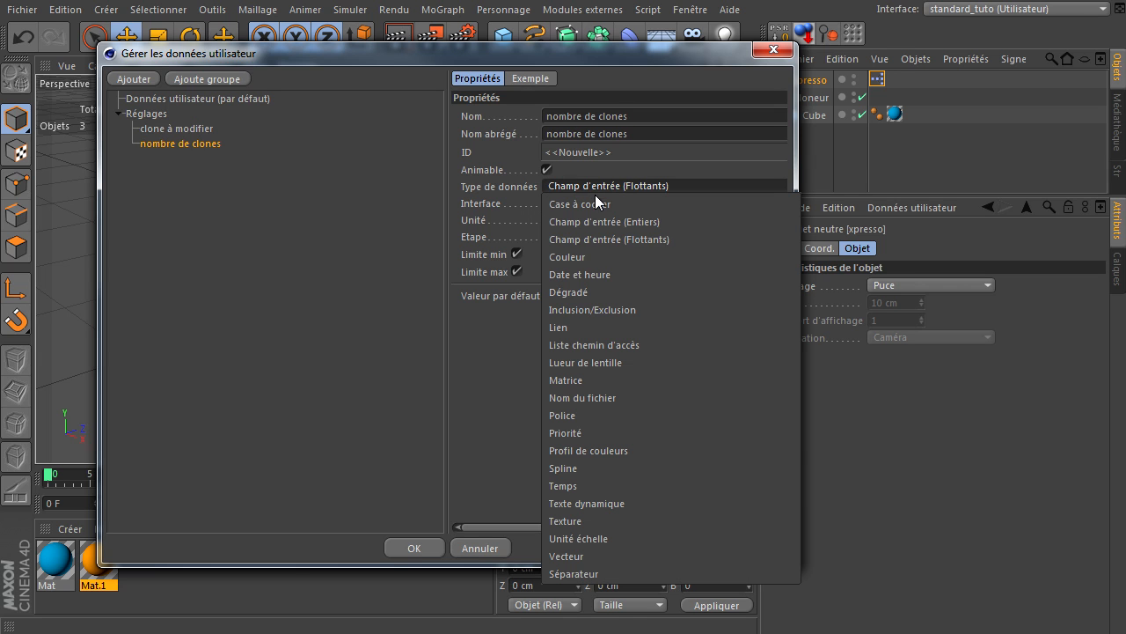
pyautogui.click(620, 505)
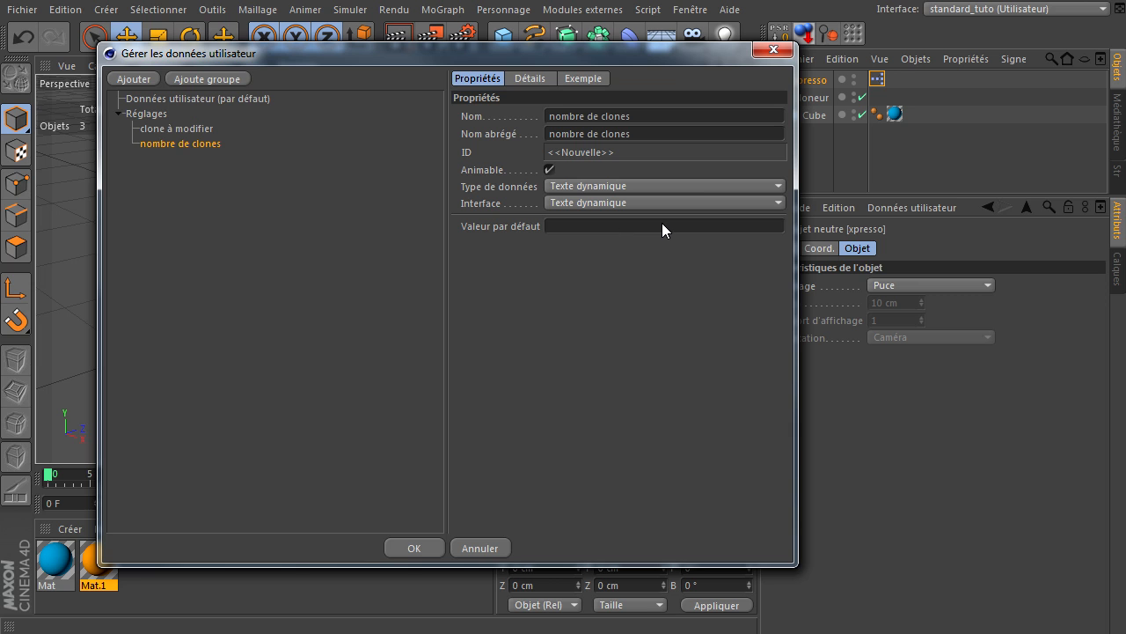
pyautogui.click(615, 203)
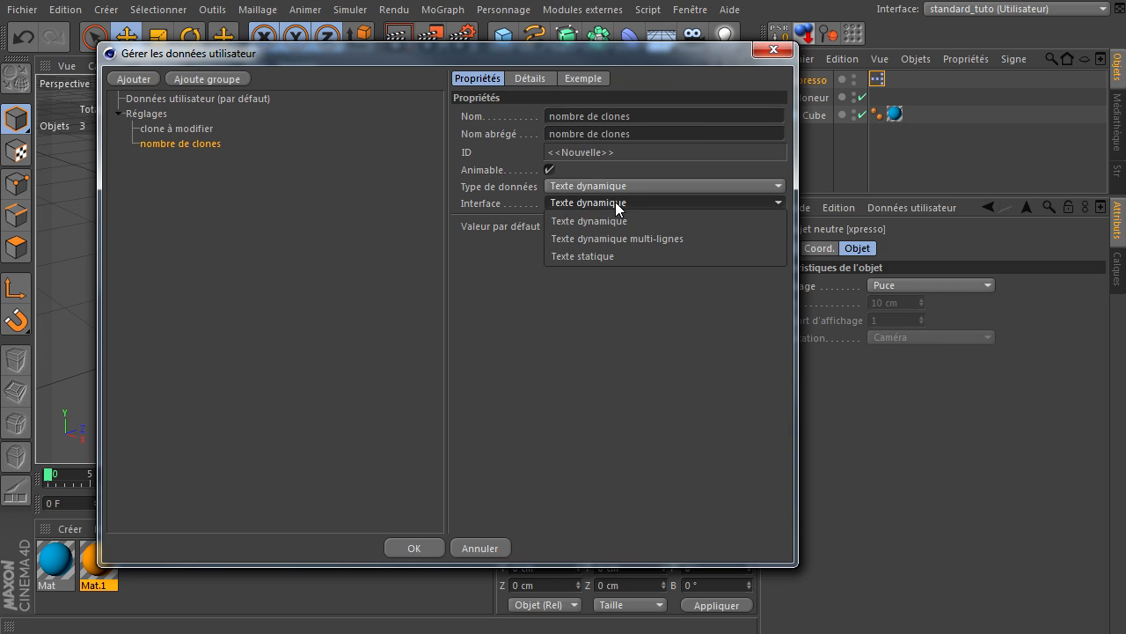
pyautogui.click(611, 254)
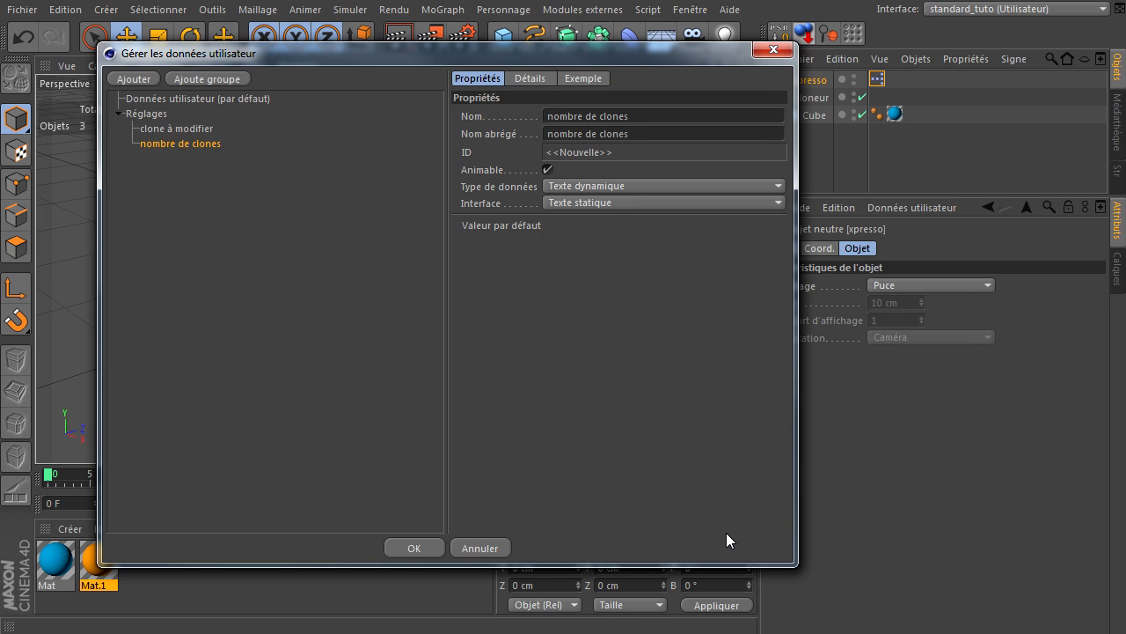
pyautogui.click(414, 547)
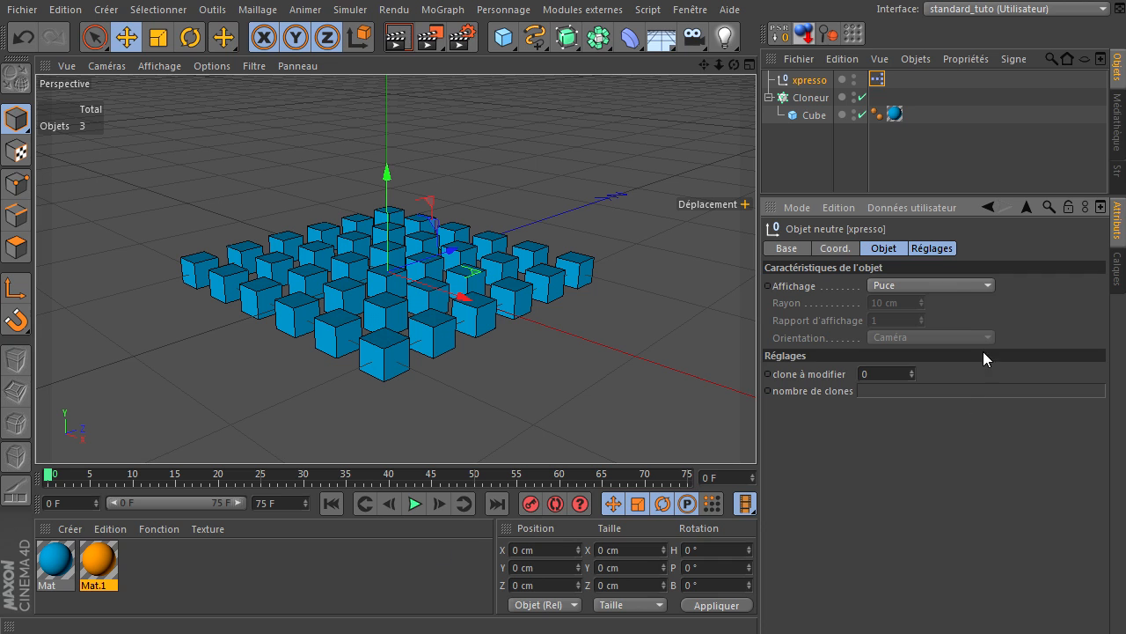
pyautogui.click(940, 249)
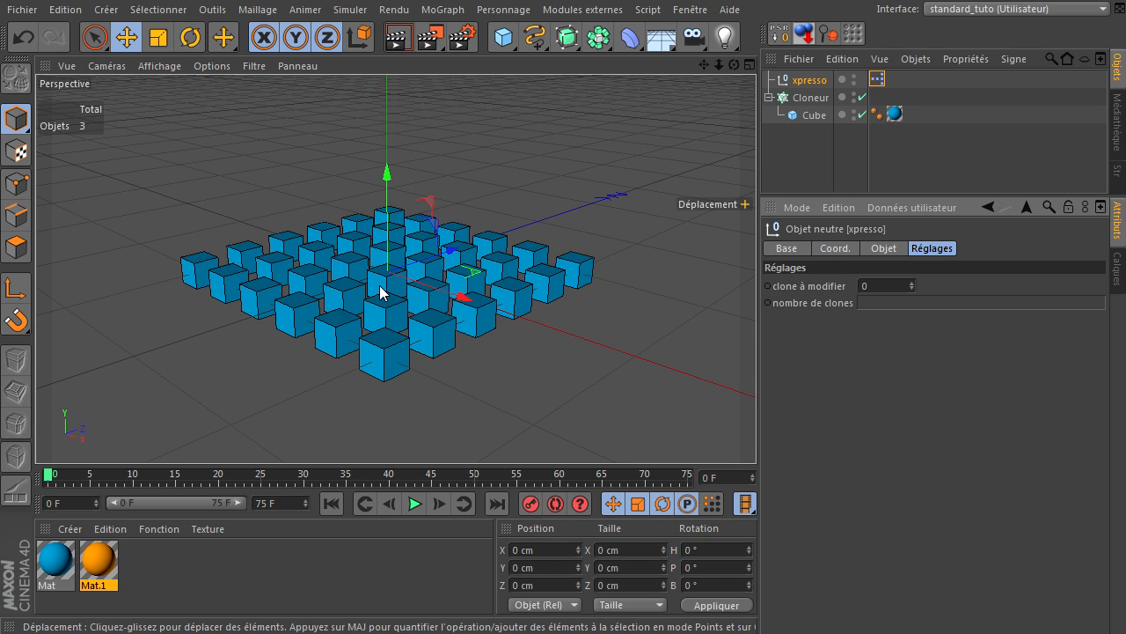
# - Copy the Cube out of the Cloneur and move the copy along Z to about 348 cm
pyautogui.click(807, 118)
pyautogui.keyDown('ctrl'); pyautogui.moveTo(807, 118); pyautogui.dragTo(808, 148); pyautogui.keyUp('ctrl')
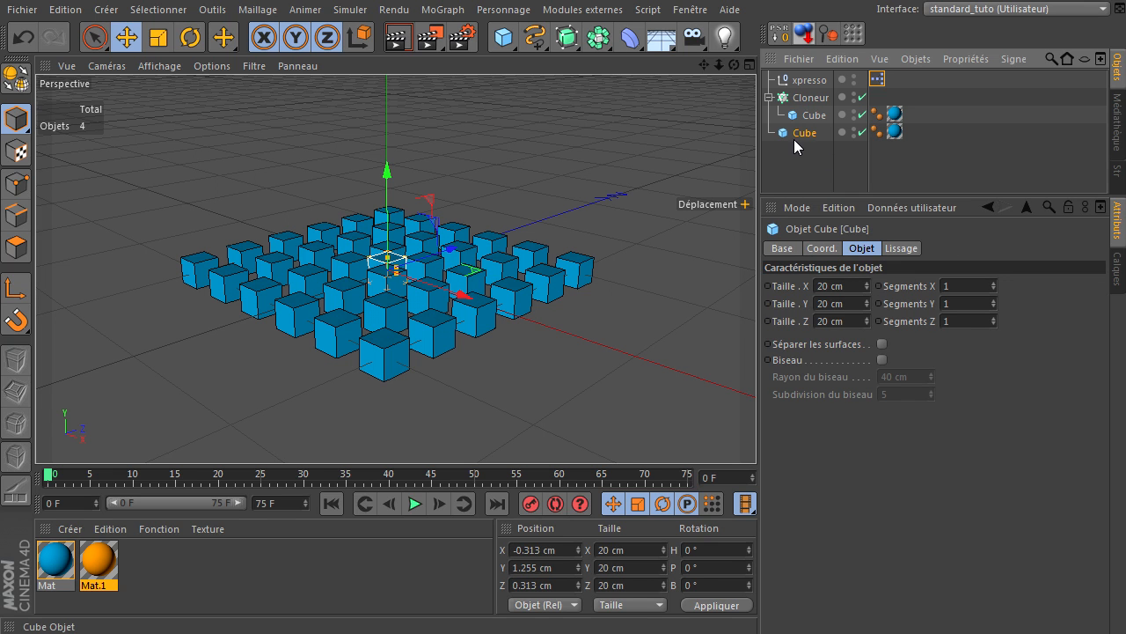
pyautogui.moveTo(450, 250); pyautogui.dragTo(592, 209)
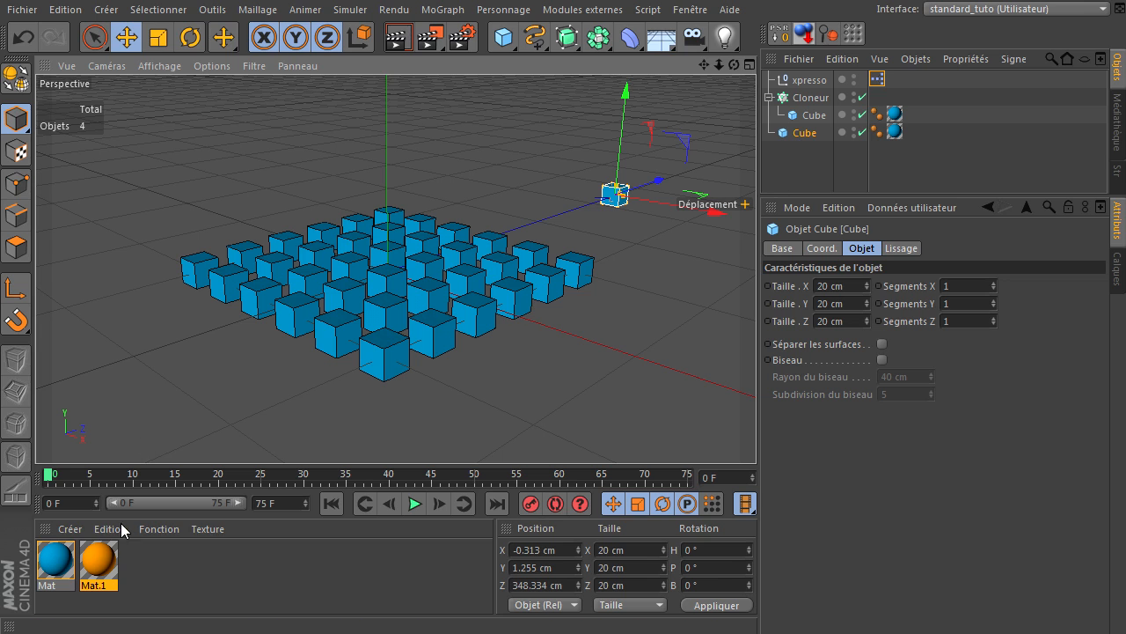
# - Replace the copied cube's material with the orange Mat.1 and place the cube above the Cloneur in the hierarchy
pyautogui.moveTo(898, 136); pyautogui.dragTo(895, 132)
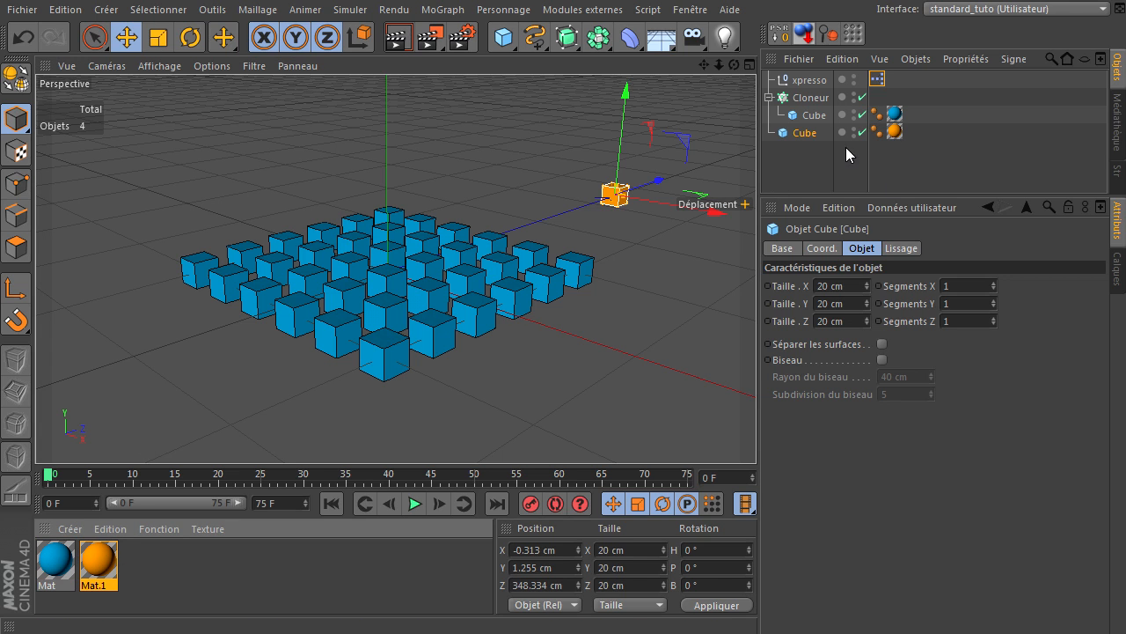
pyautogui.moveTo(802, 133); pyautogui.dragTo(813, 94)
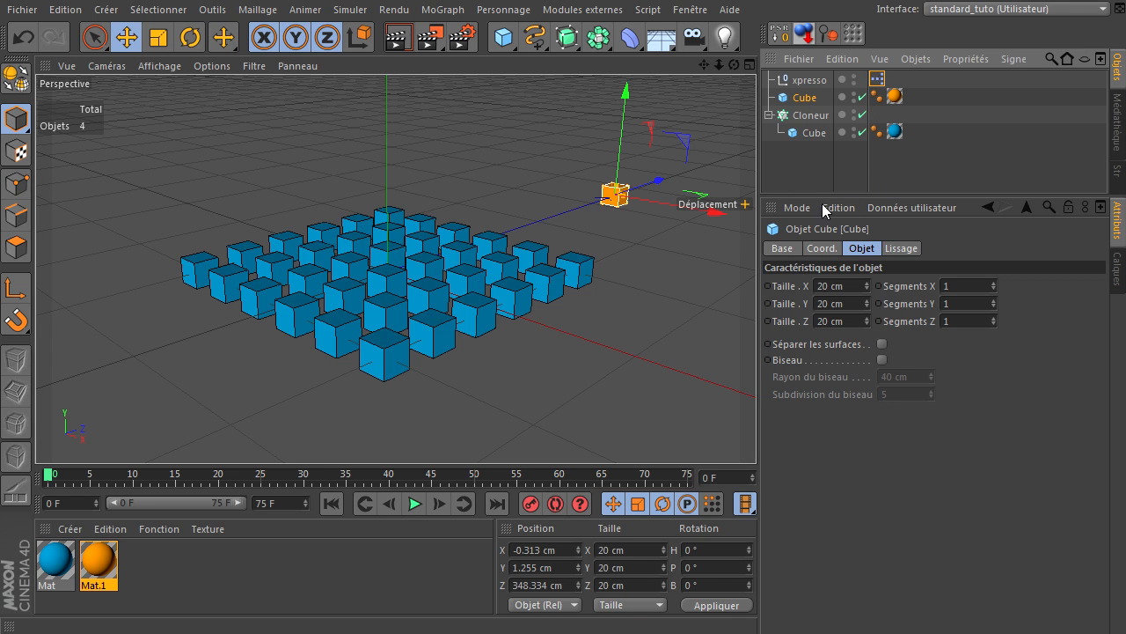
pyautogui.click(804, 178)
pyautogui.click(783, 98)
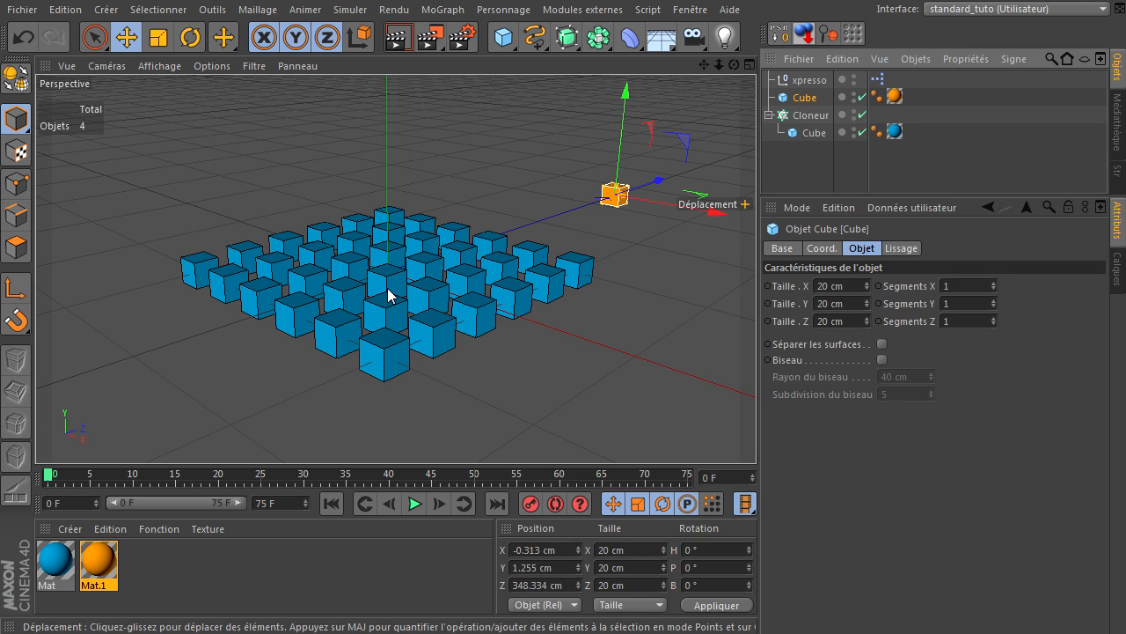
# - Add a Simple effector to the Cloneur
pyautogui.click(811, 167)
pyautogui.click(812, 116)
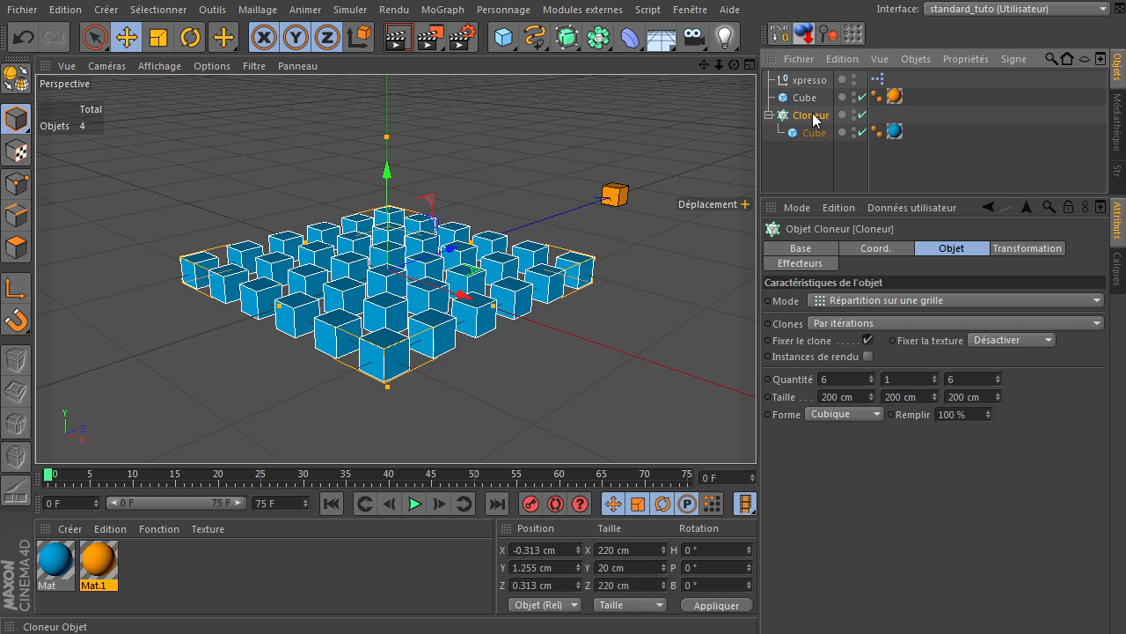
pyautogui.click(442, 10)
pyautogui.moveTo(443, 35)
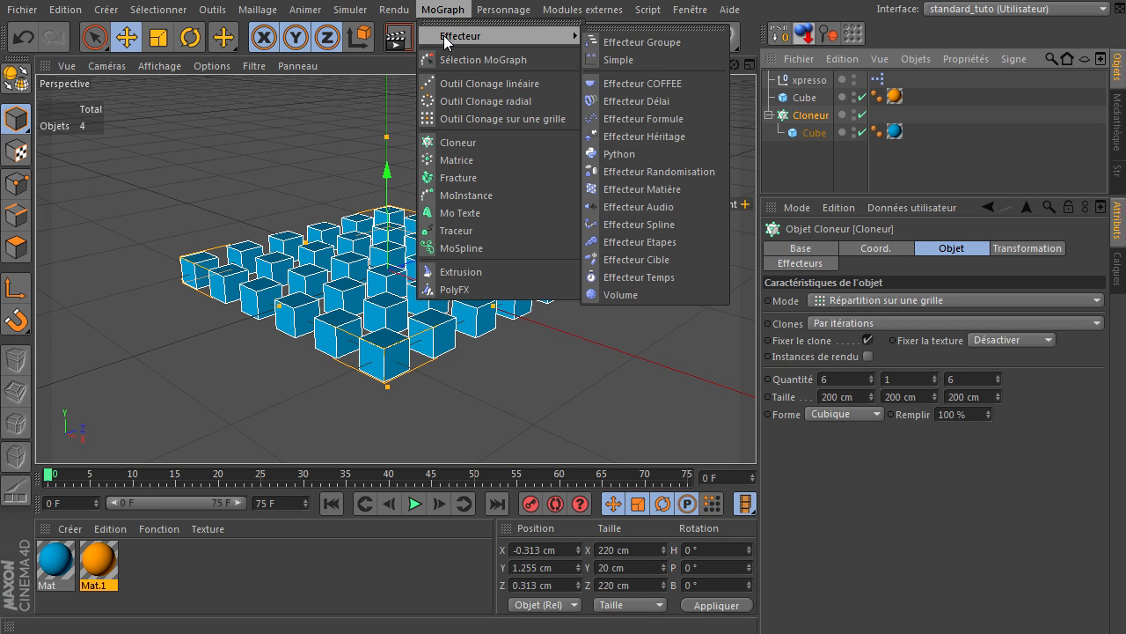
pyautogui.click(636, 61)
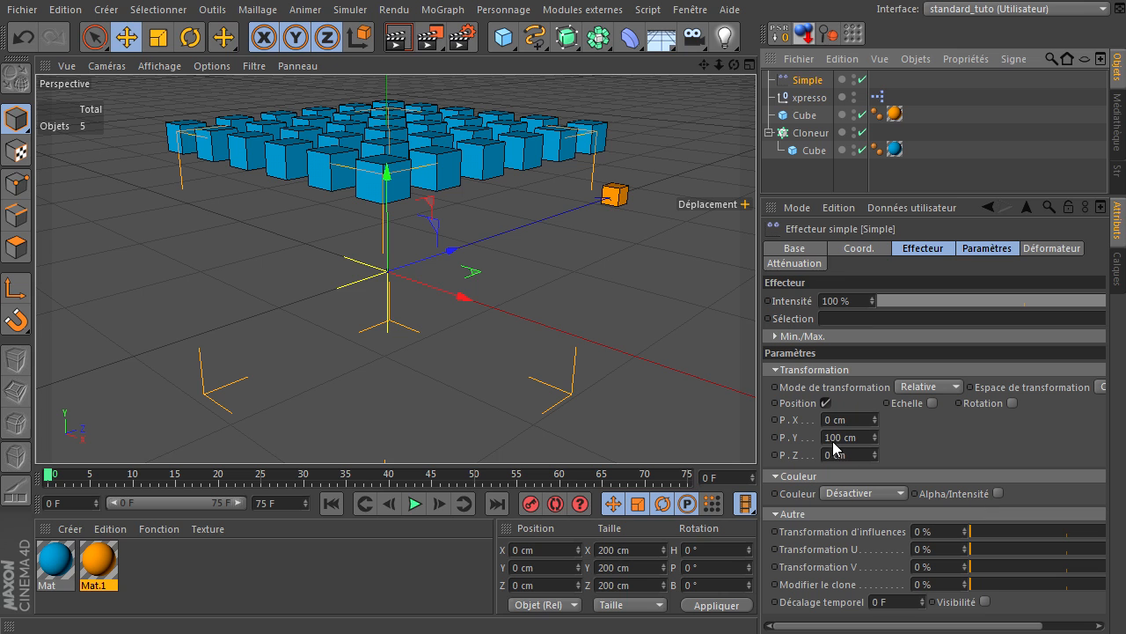
# - Set the Simple effector's Y position offset to 0 cm and disable its Position transformation
pyautogui.click(863, 434)
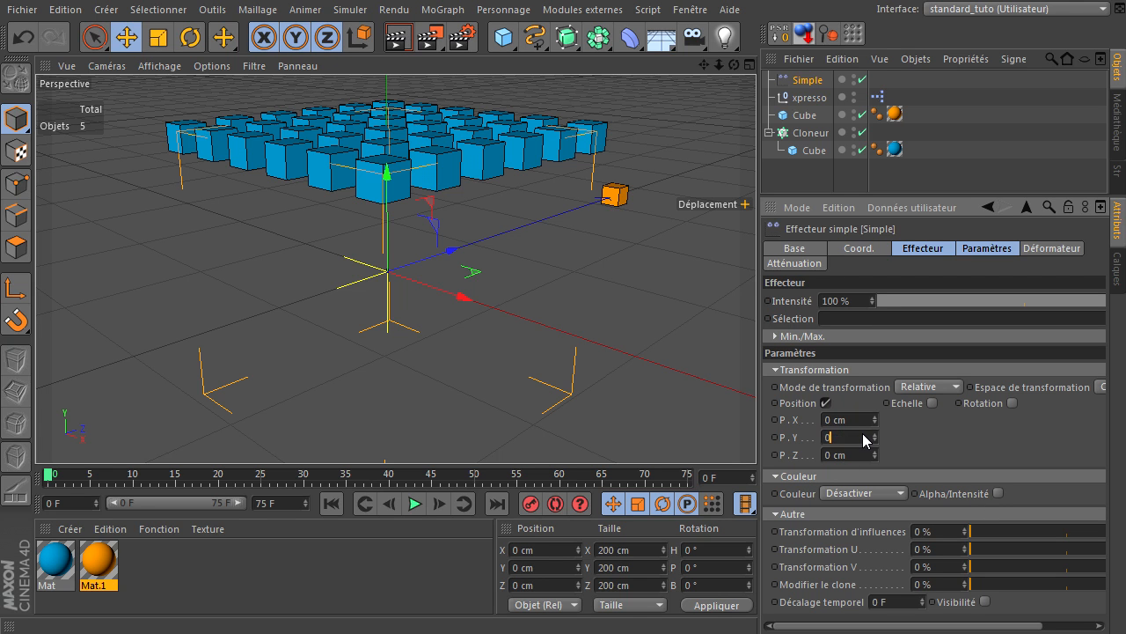
pyautogui.write('0')
pyautogui.press('Return')
pyautogui.click(824, 403)
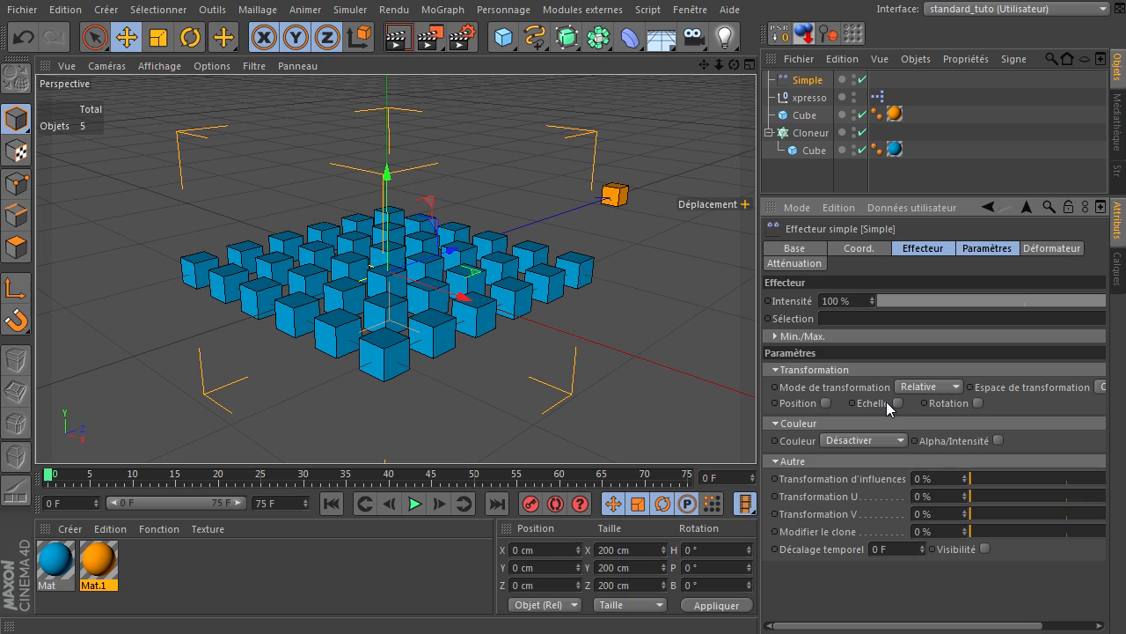
# - Enable the Simple effector's Echelle transformation with Echelle uniforme and a value of -1
pyautogui.click(898, 403)
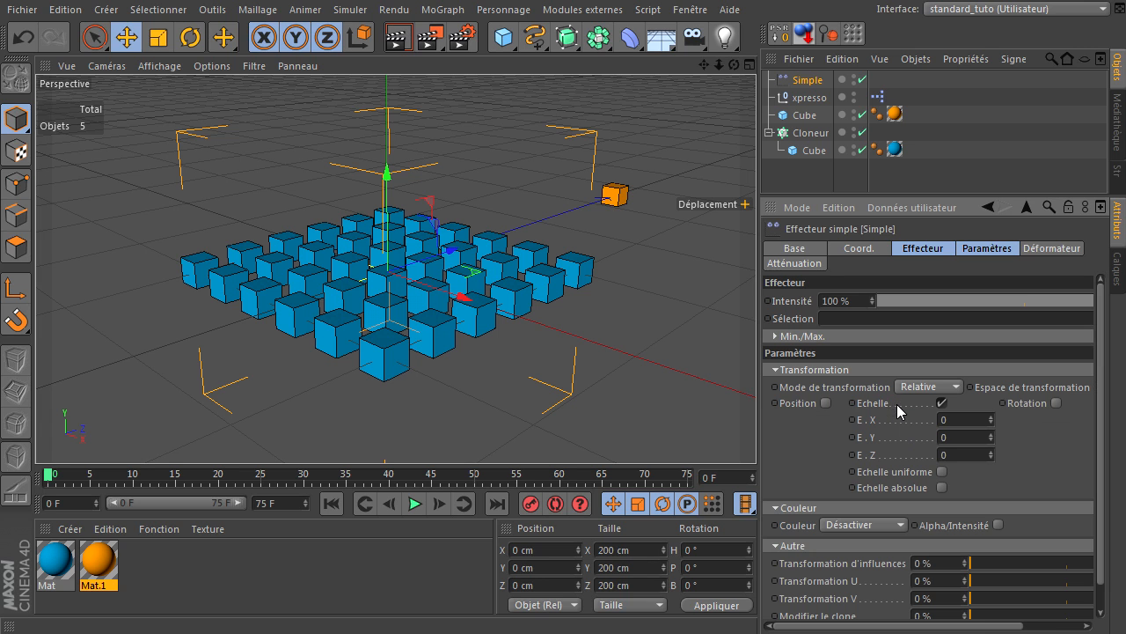
pyautogui.click(942, 472)
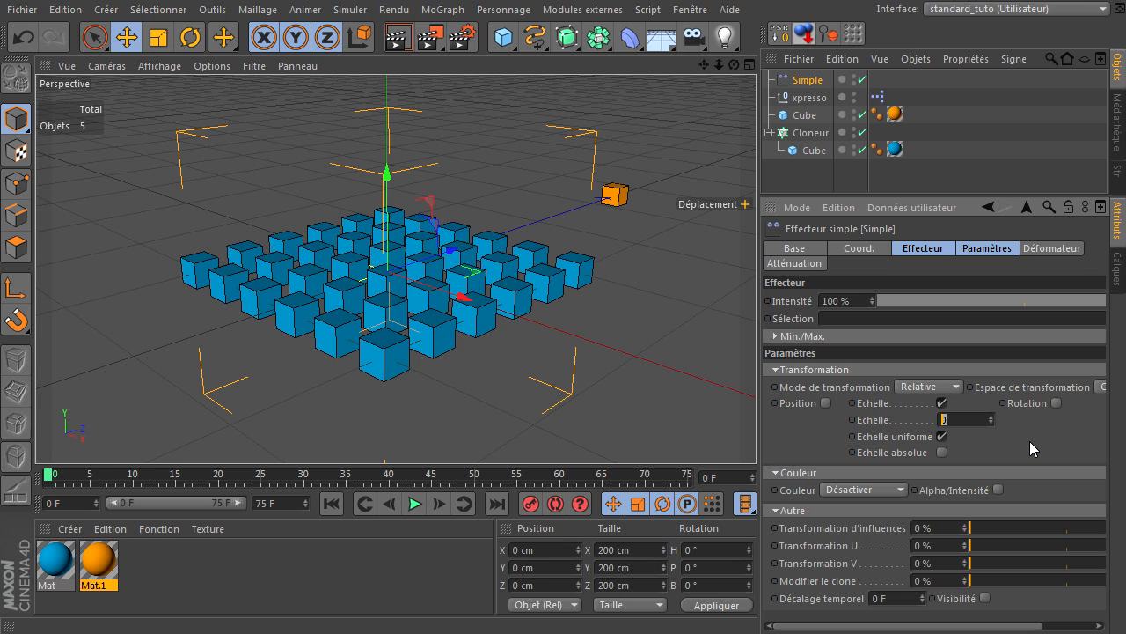
pyautogui.write('-1')
pyautogui.press('Return')
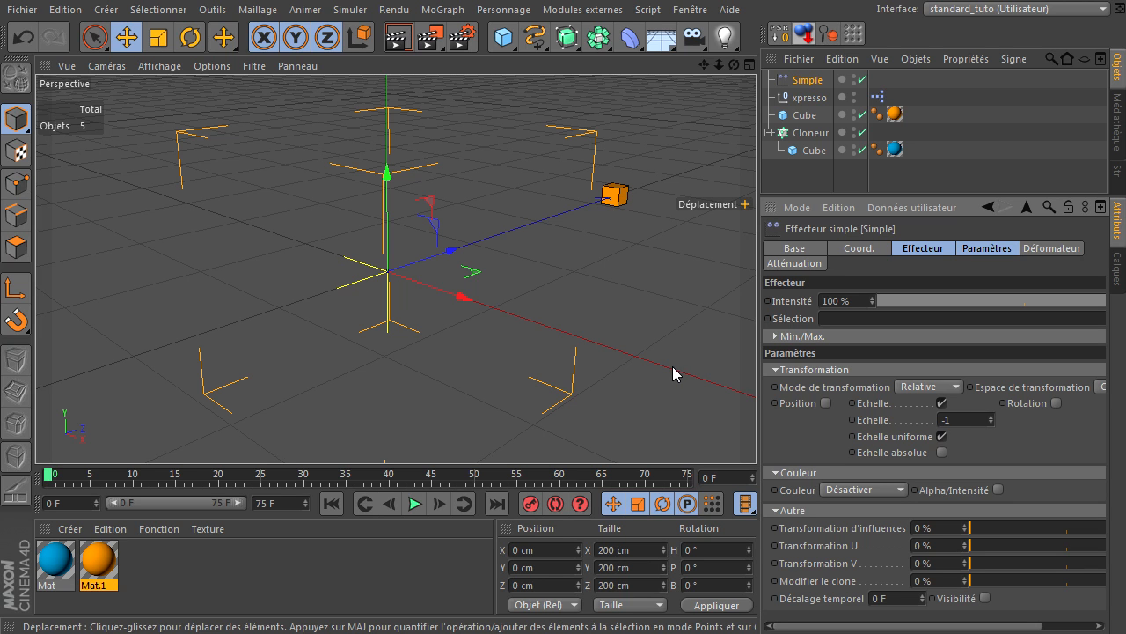
# - Give the Simple effector a Boîte falloff shape with an Atténuation value of 0%
pyautogui.click(814, 266)
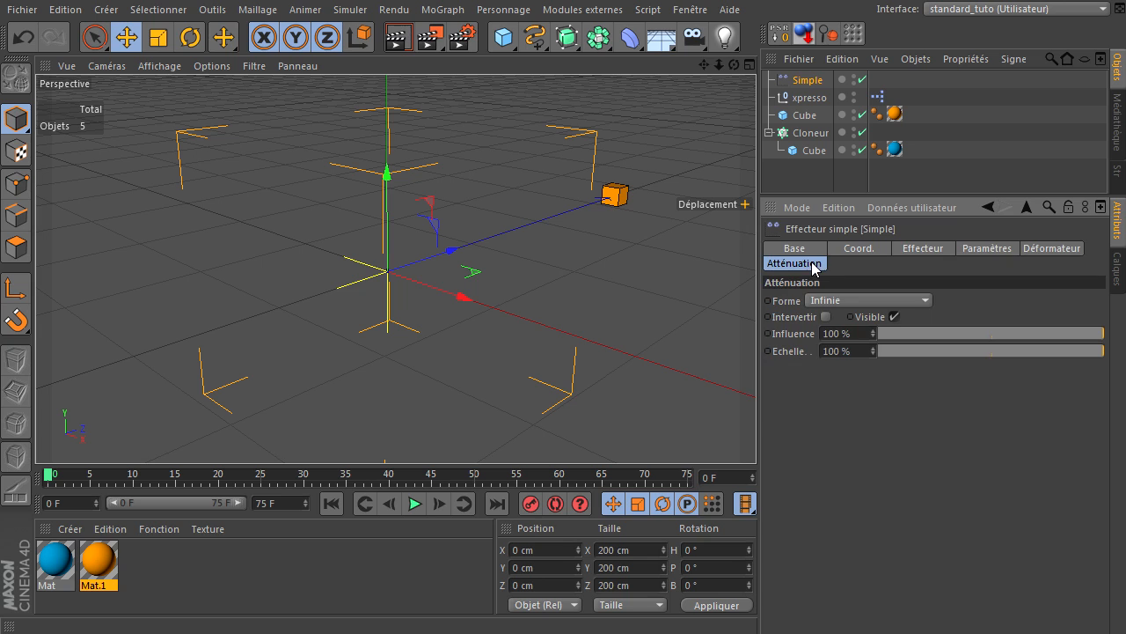
pyautogui.click(875, 301)
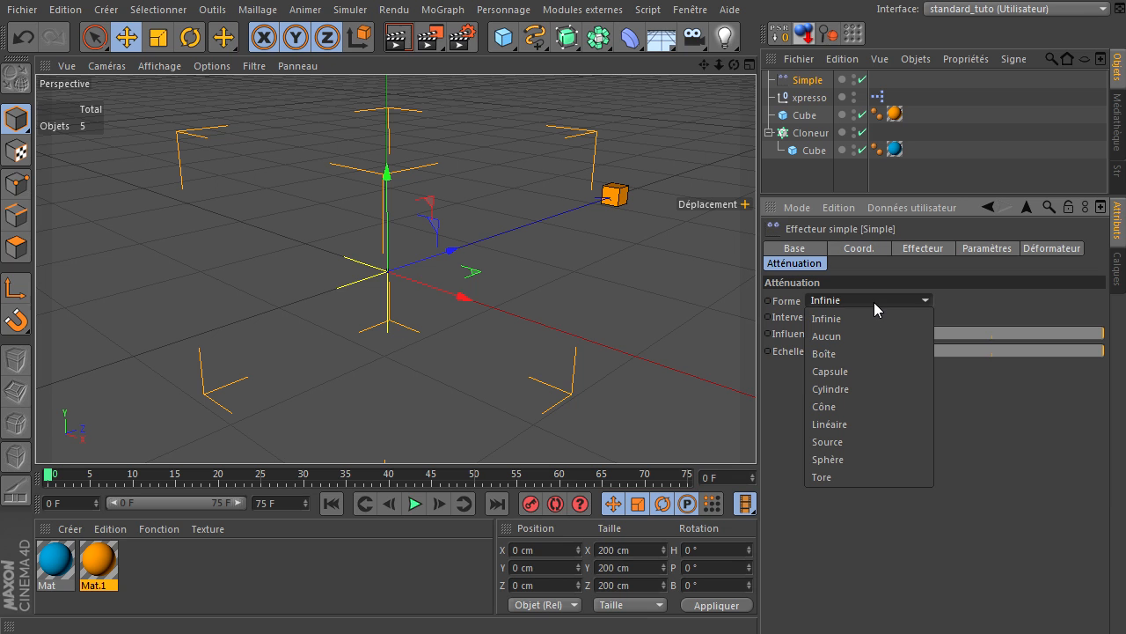
pyautogui.click(872, 354)
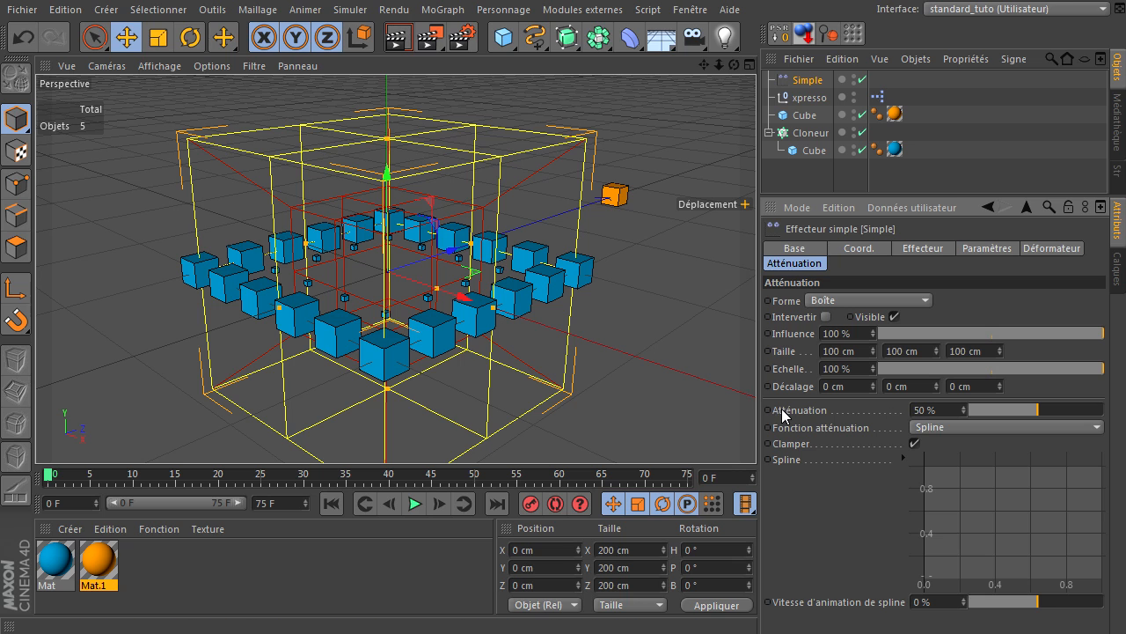
pyautogui.moveTo(1039, 408); pyautogui.dragTo(852, 402)
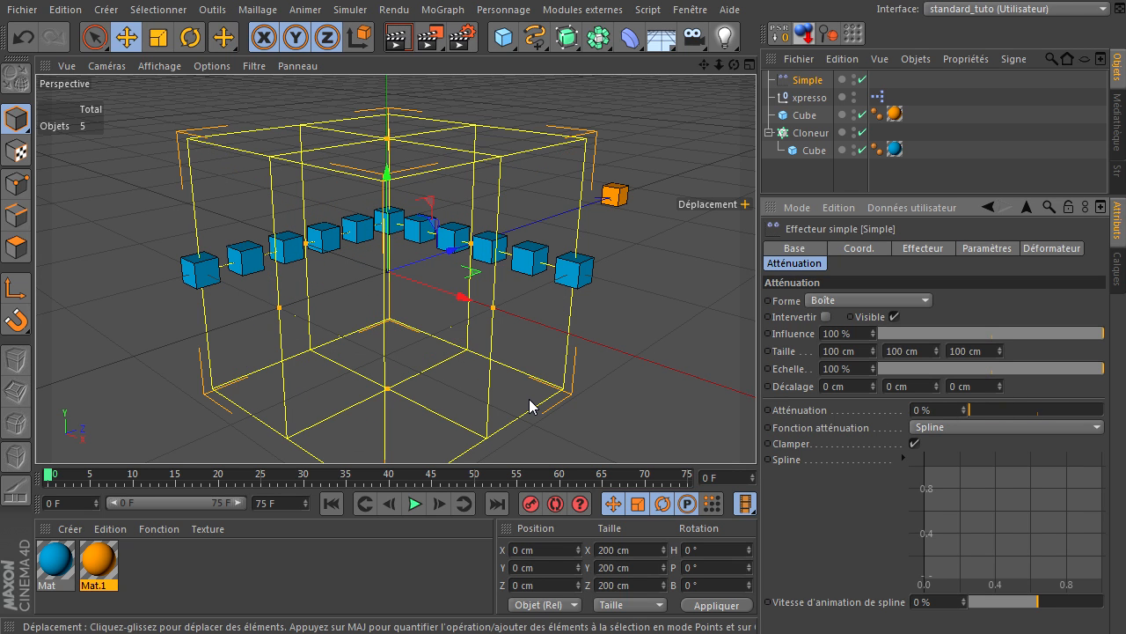
# - Set the effector's falloff box size to 10 cm on all three axes
pyautogui.doubleClick(861, 351)
pyautogui.write('10')
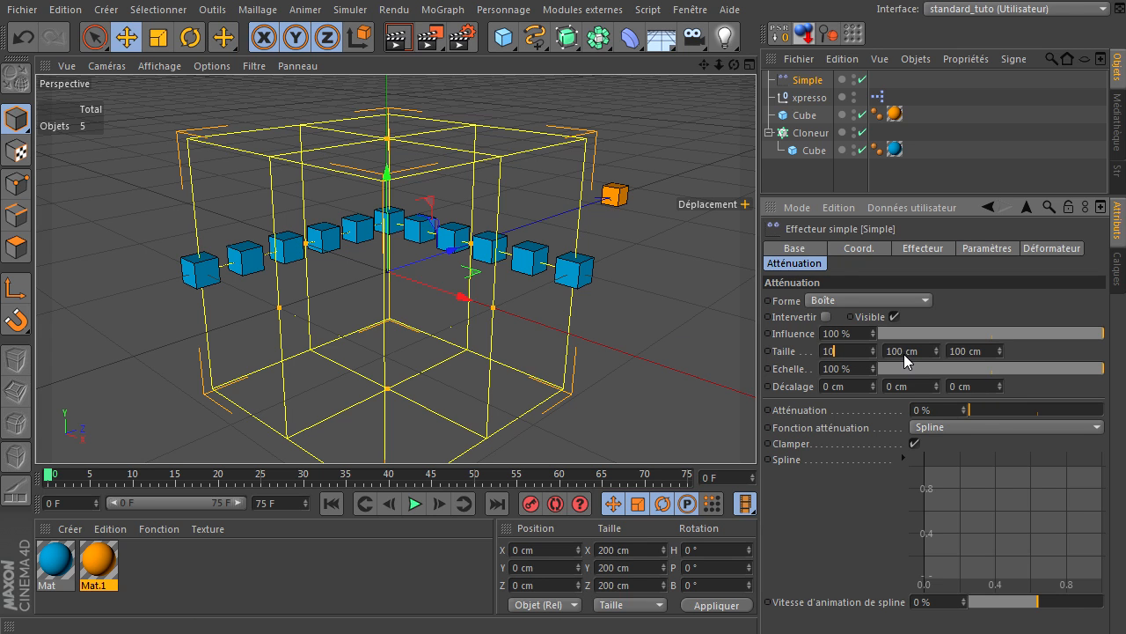
pyautogui.doubleClick(906, 352)
pyautogui.write('10')
pyautogui.doubleClick(977, 350)
pyautogui.write('10')
pyautogui.press('Return')
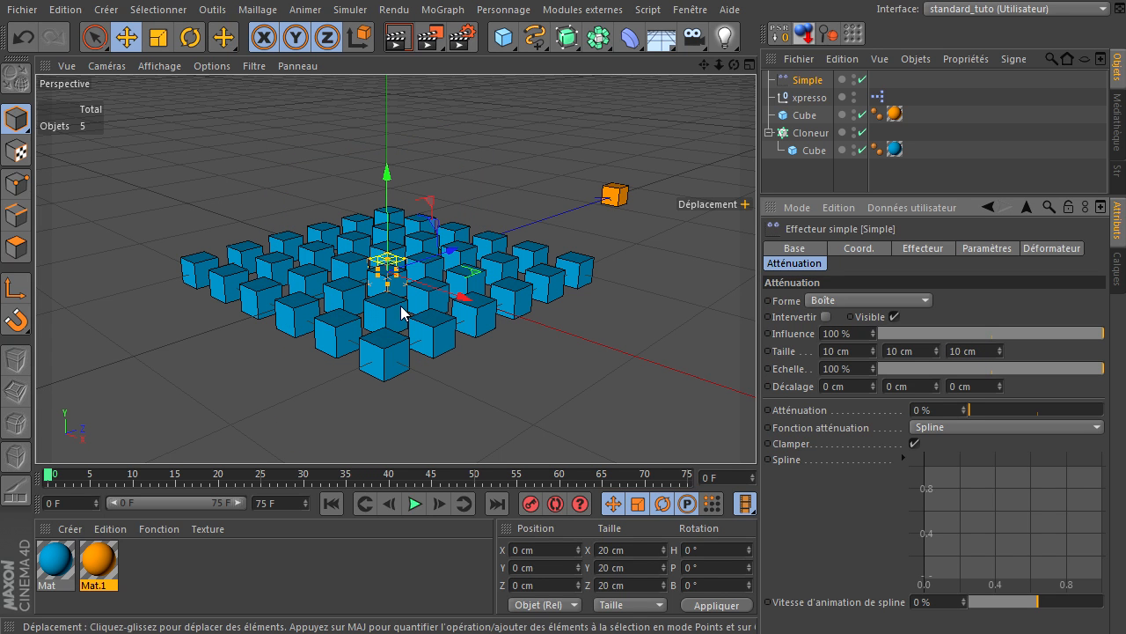
# - Move the Simple effector across the clones and leave it outside the grid at about X 17 cm, Z 220 cm
pyautogui.scroll(2, 419, 271)
pyautogui.scroll(1, 416, 268)
pyautogui.moveTo(732, 67); pyautogui.dragTo(756, 422)
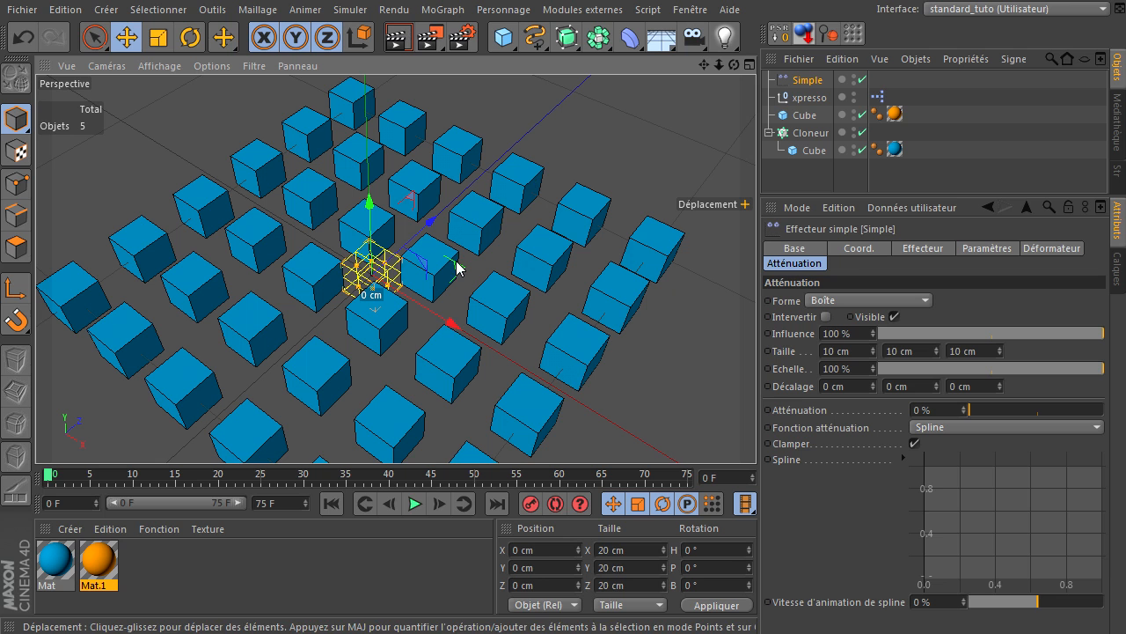
pyautogui.moveTo(453, 269)
pyautogui.mouseDown()
pyautogui.moveTo(509, 258)
pyautogui.moveTo(453, 253)
pyautogui.mouseUp()
pyautogui.moveTo(480, 214); pyautogui.dragTo(676, 98)
pyautogui.moveTo(734, 66)
pyautogui.mouseDown()
pyautogui.moveTo(755, 431)
pyautogui.moveTo(734, 66)
pyautogui.moveTo(756, 431)
pyautogui.moveTo(719, 65)
pyautogui.mouseUp()
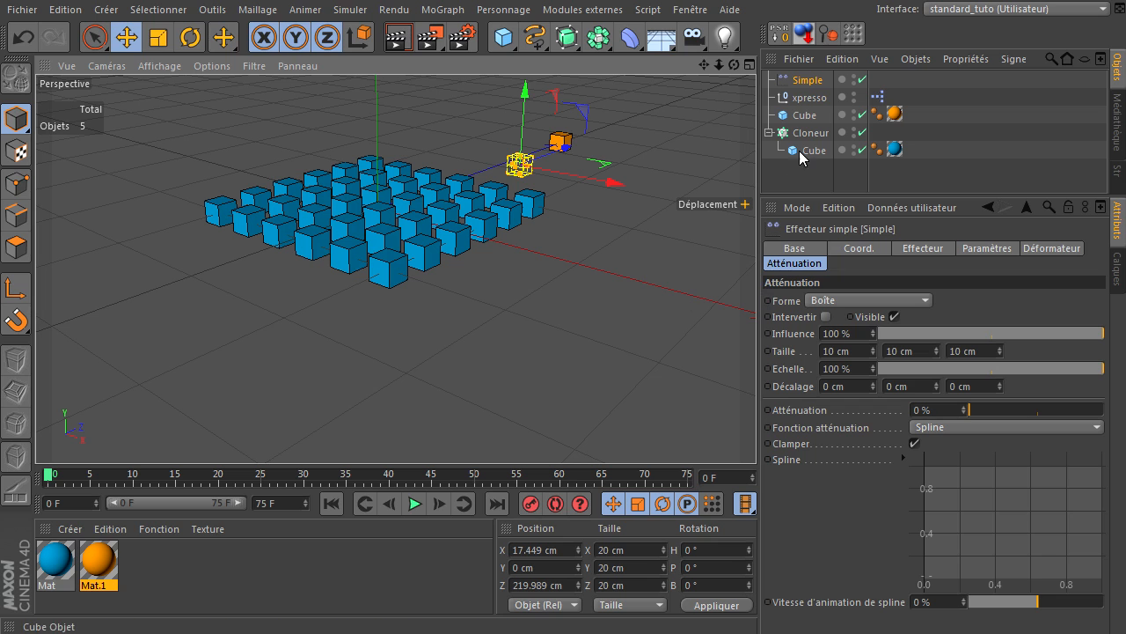
# - Open the XPresso tag's graph and add the xpresso null as a node with a "clone à modifier" output
pyautogui.click(797, 116)
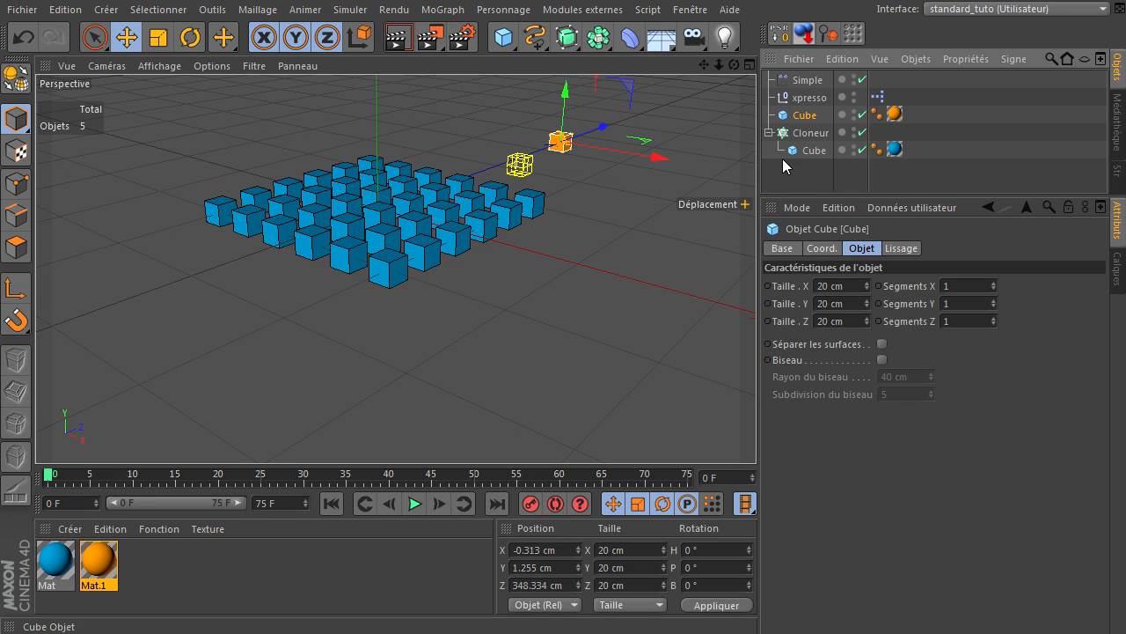
pyautogui.click(784, 188)
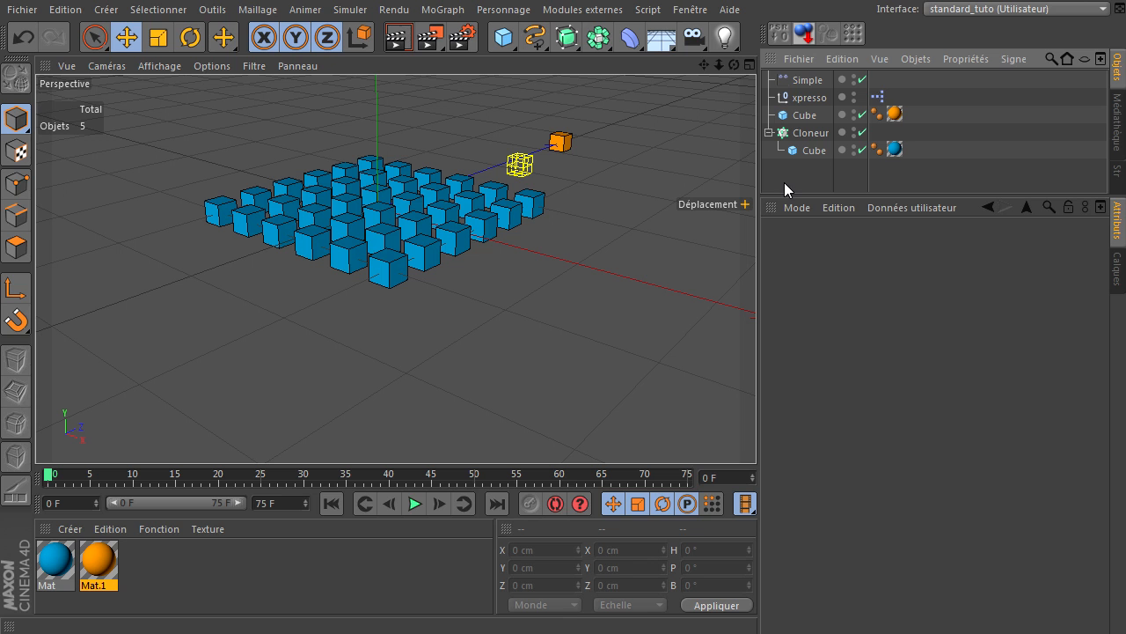
pyautogui.click(878, 99)
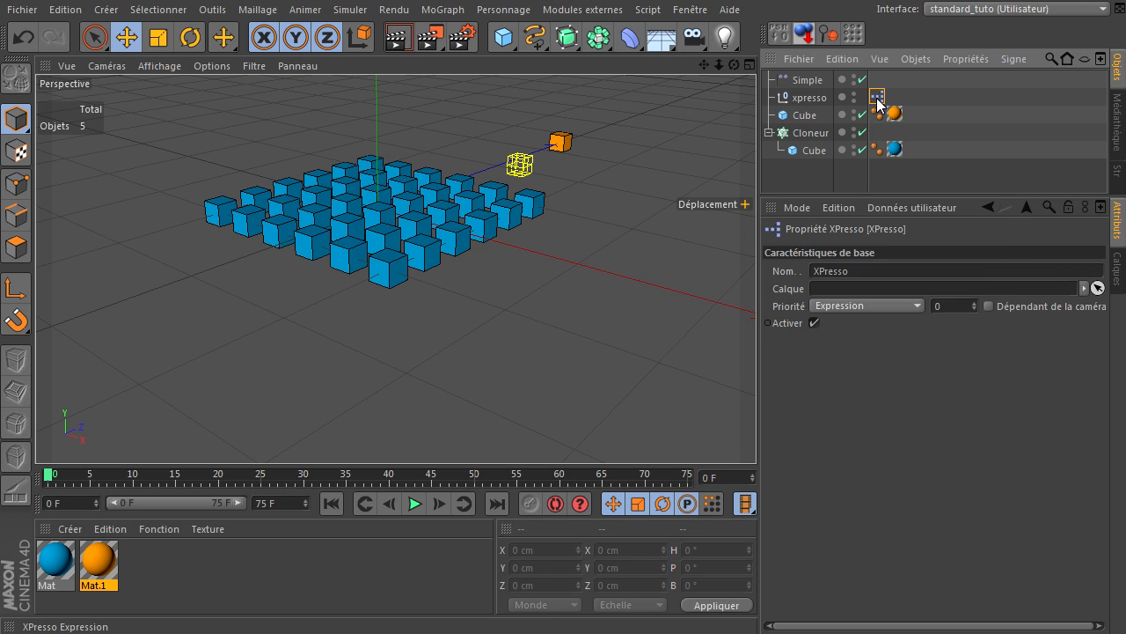
pyautogui.doubleClick(877, 99)
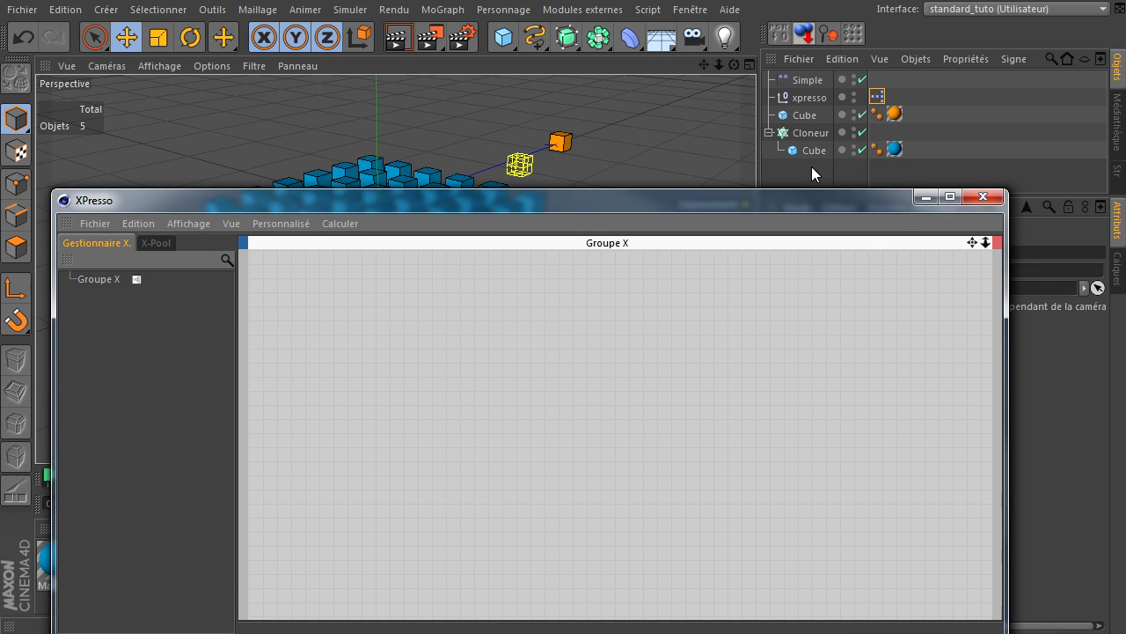
pyautogui.click(813, 99)
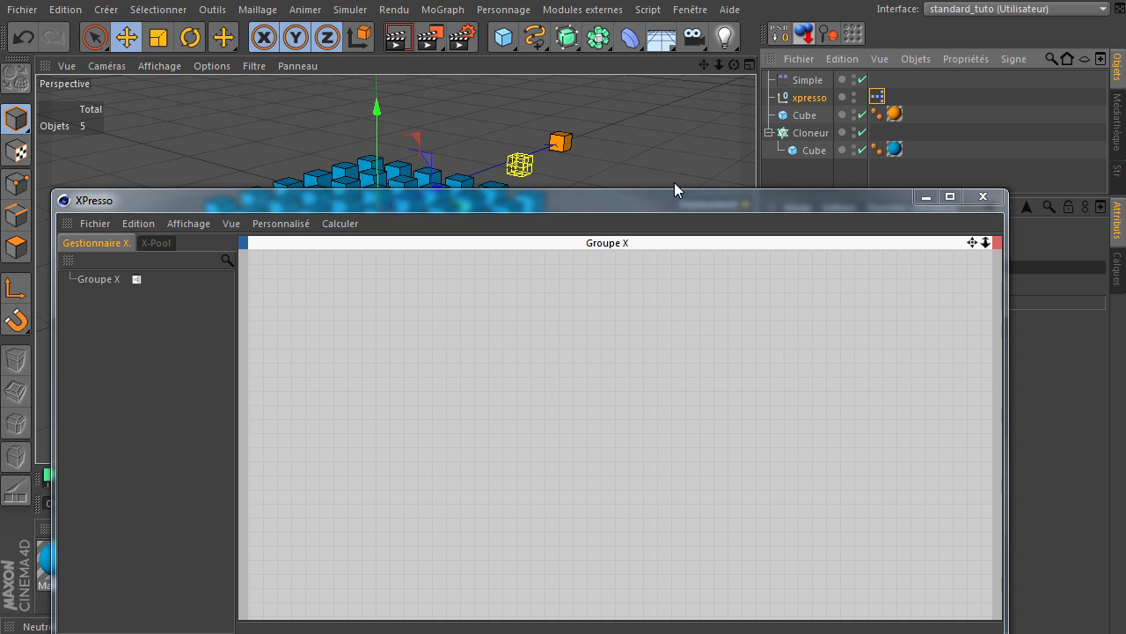
pyautogui.moveTo(303, 326); pyautogui.dragTo(303, 317)
pyautogui.click(328, 308)
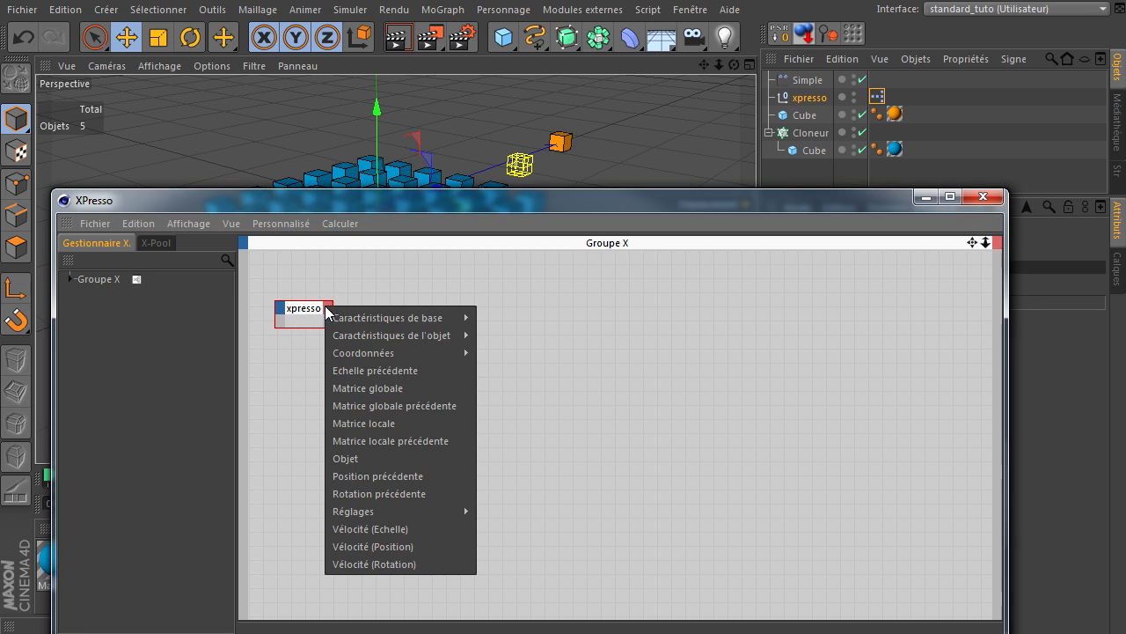
pyautogui.moveTo(367, 511)
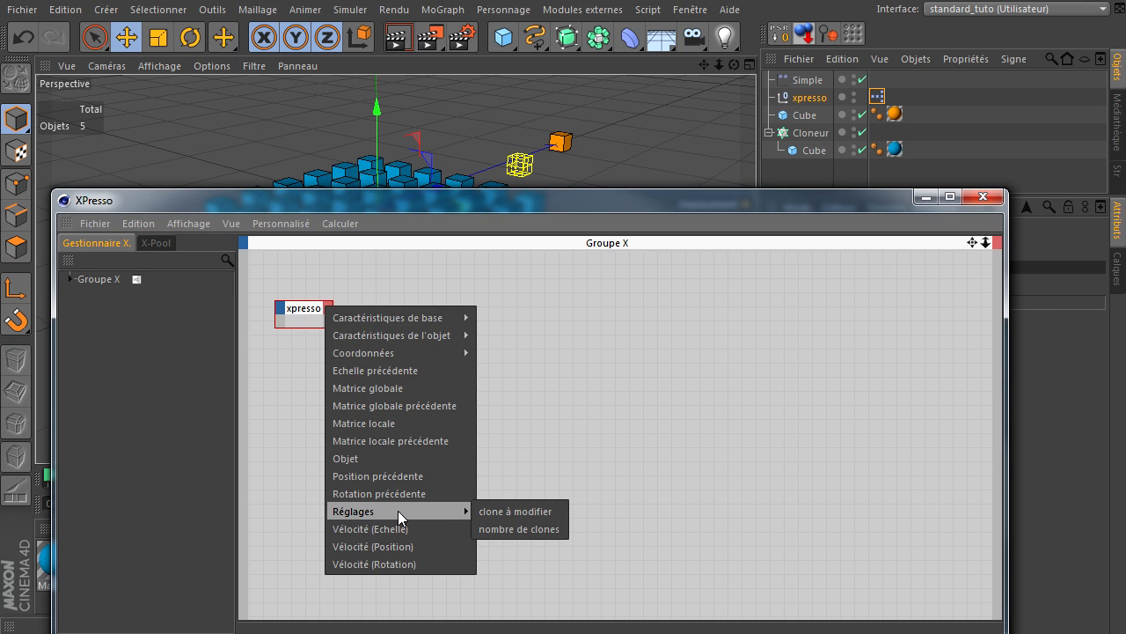
pyautogui.click(514, 511)
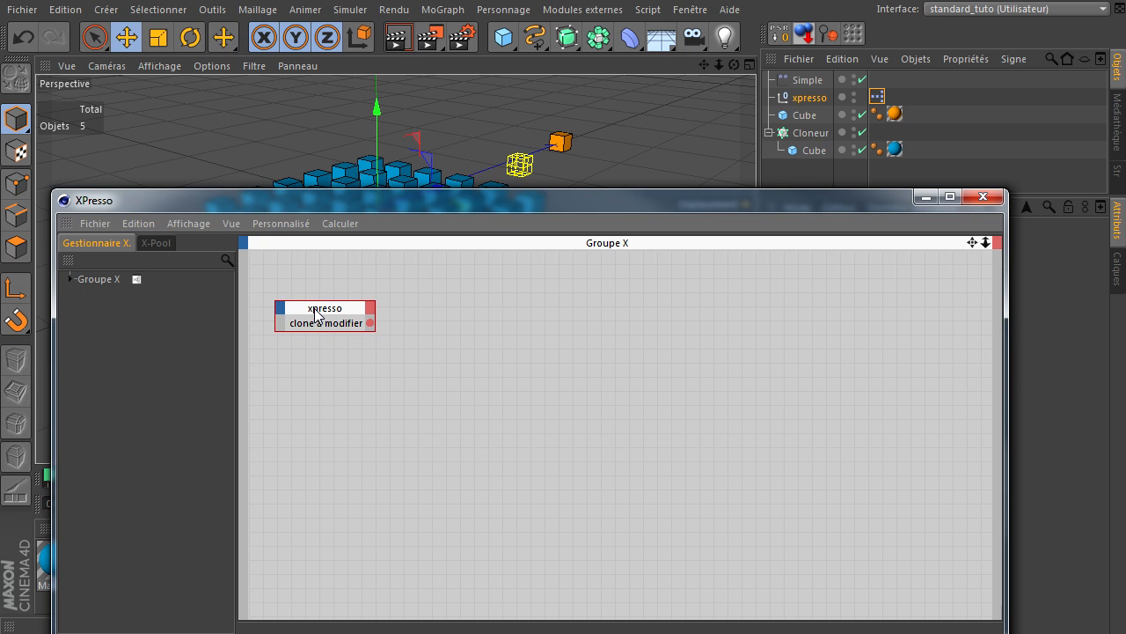
pyautogui.moveTo(315, 319); pyautogui.dragTo(322, 295)
# - List the available system operators and add the Cloneur, the Simple effector and the orange Cube as nodes in the graph
pyautogui.click(157, 243)
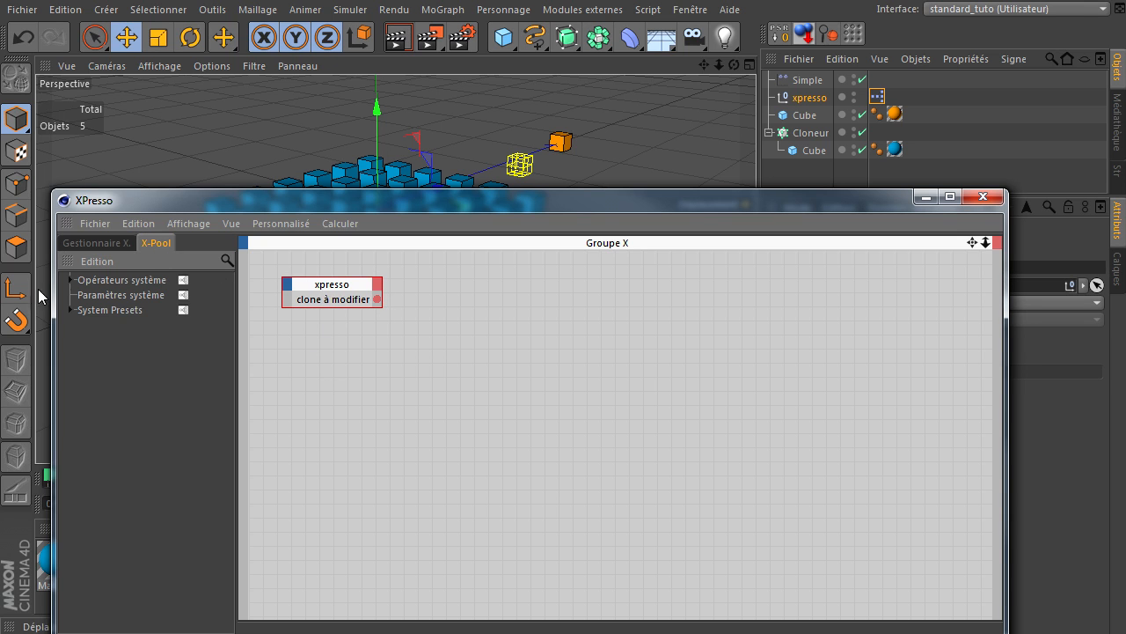
pyautogui.click(70, 280)
pyautogui.moveTo(180, 203); pyautogui.dragTo(178, 117)
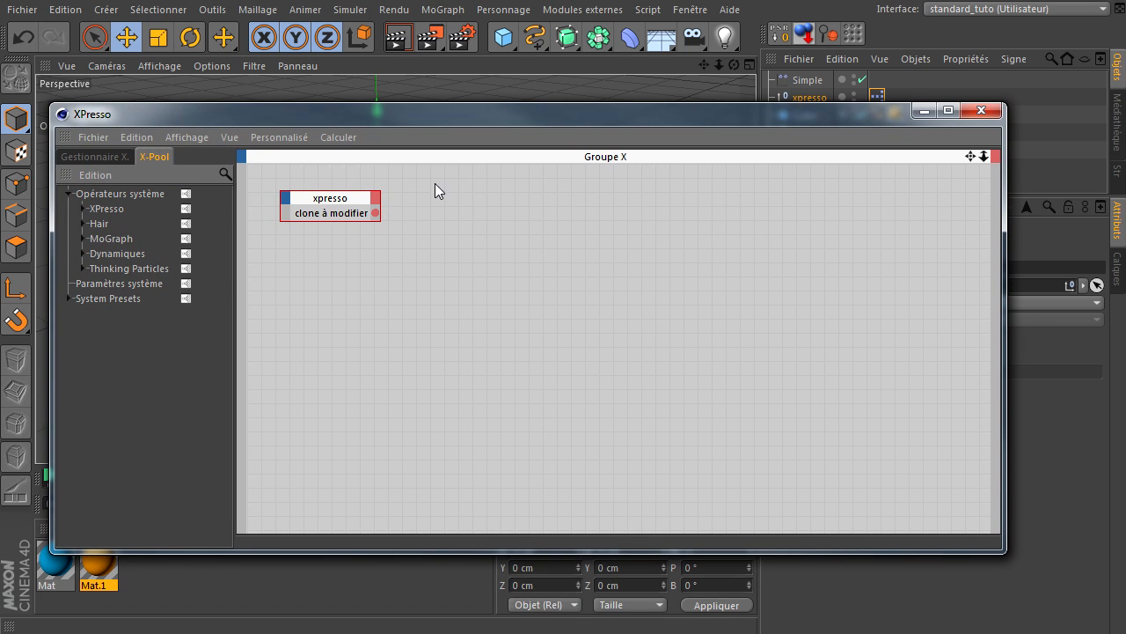
pyautogui.moveTo(498, 119); pyautogui.dragTo(517, 257)
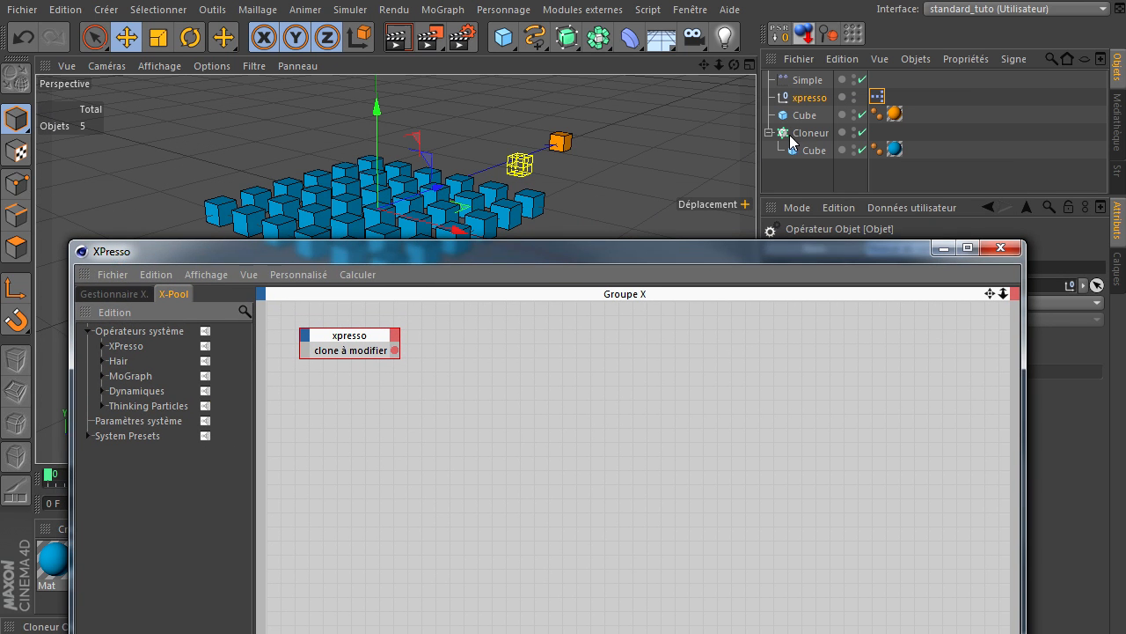
pyautogui.moveTo(584, 377); pyautogui.dragTo(559, 395)
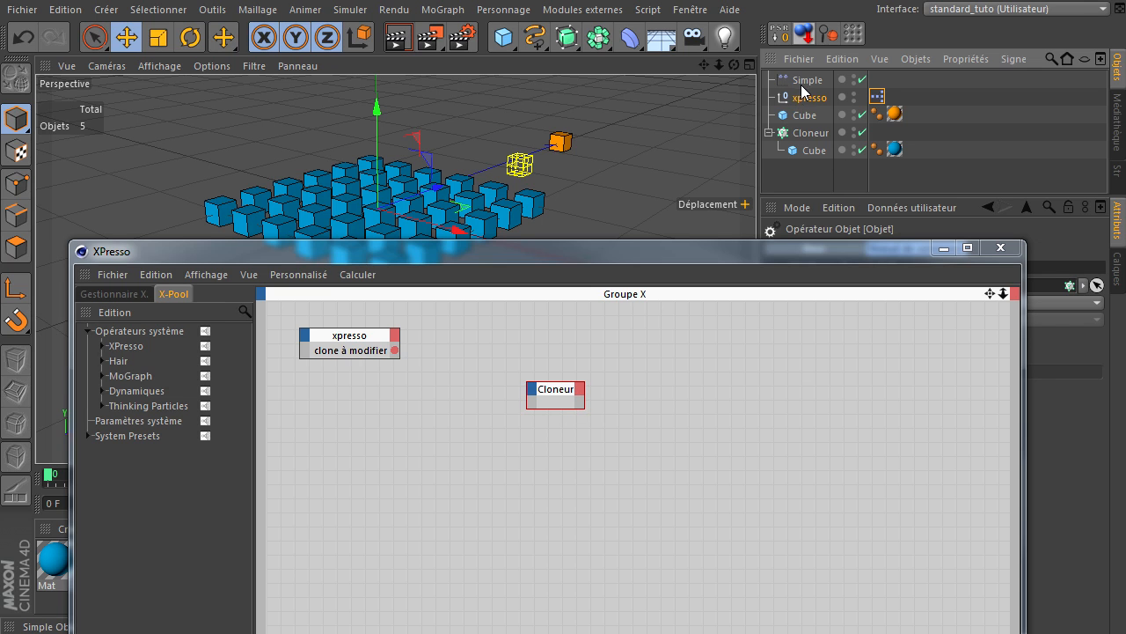
pyautogui.moveTo(768, 397); pyautogui.dragTo(767, 397)
pyautogui.moveTo(806, 110); pyautogui.dragTo(783, 484)
pyautogui.moveTo(737, 256); pyautogui.dragTo(753, 108)
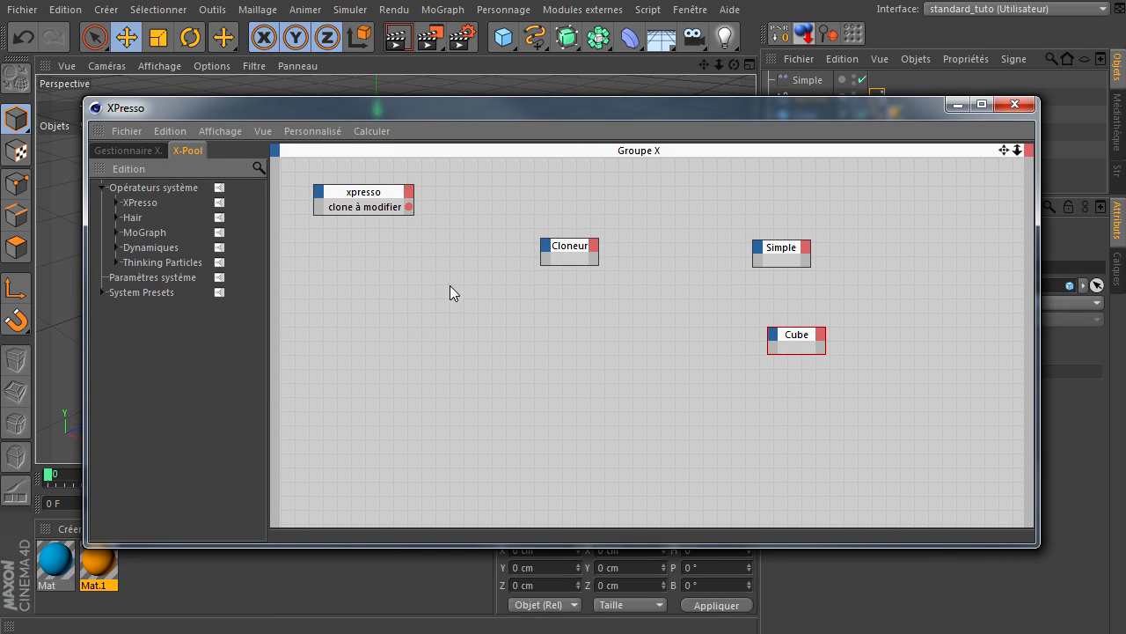
# - Arrange the graph with the Cloneur node under the xpresso node and the Simple and Cube nodes slightly higher
pyautogui.moveTo(571, 247); pyautogui.dragTo(371, 280)
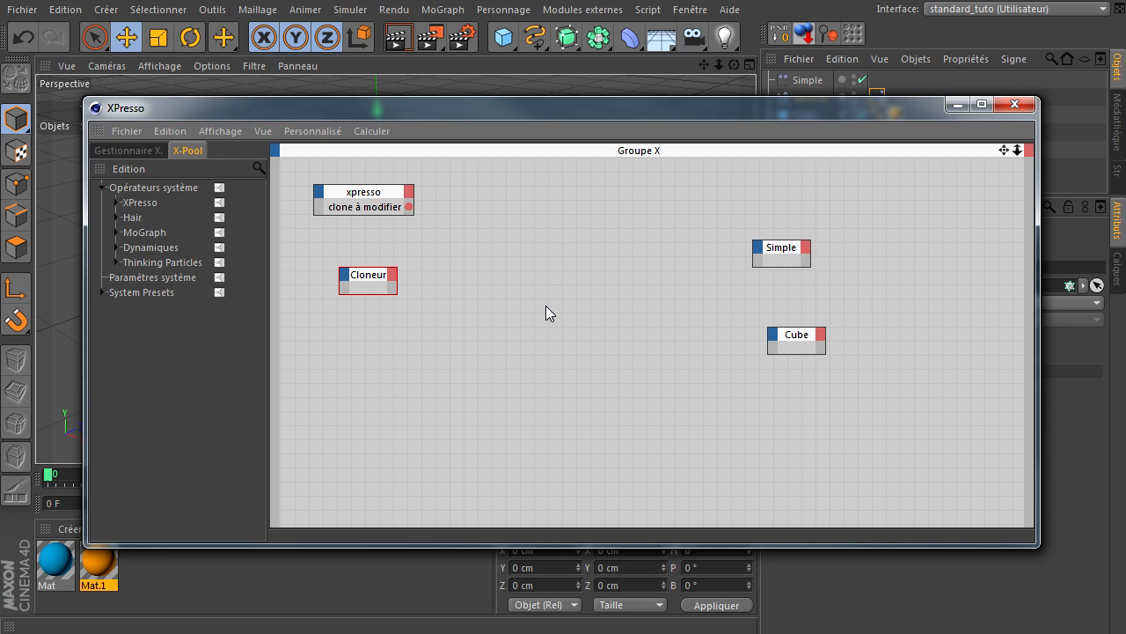
pyautogui.moveTo(809, 254)
pyautogui.mouseDown()
pyautogui.moveTo(840, 198)
pyautogui.moveTo(813, 233)
pyautogui.mouseUp()
pyautogui.moveTo(801, 346); pyautogui.dragTo(802, 312)
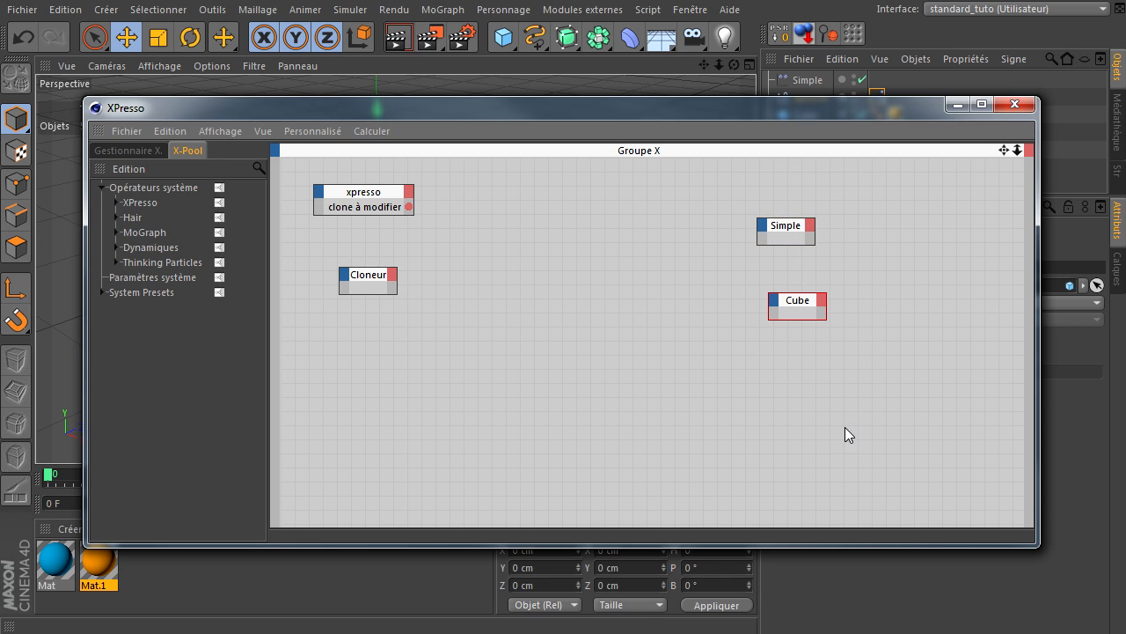
# - Add a Position globale input to both the Simple and Cube nodes and expand the nodes to fit the port names
pyautogui.click(762, 227)
pyautogui.moveTo(834, 286)
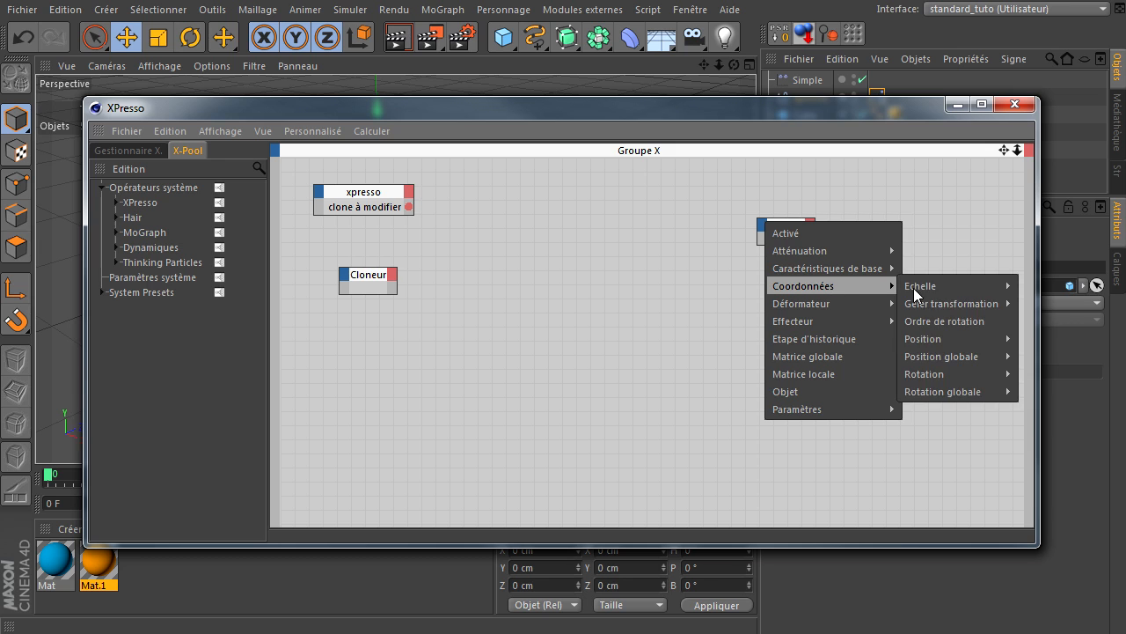
pyautogui.moveTo(958, 357)
pyautogui.click(1026, 356)
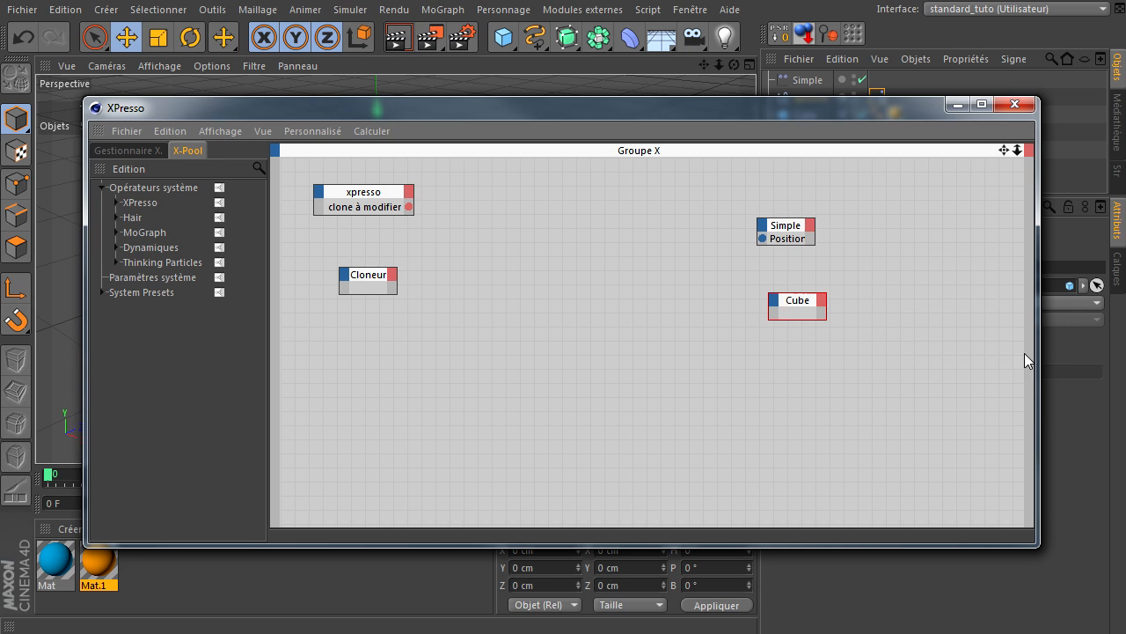
pyautogui.click(773, 301)
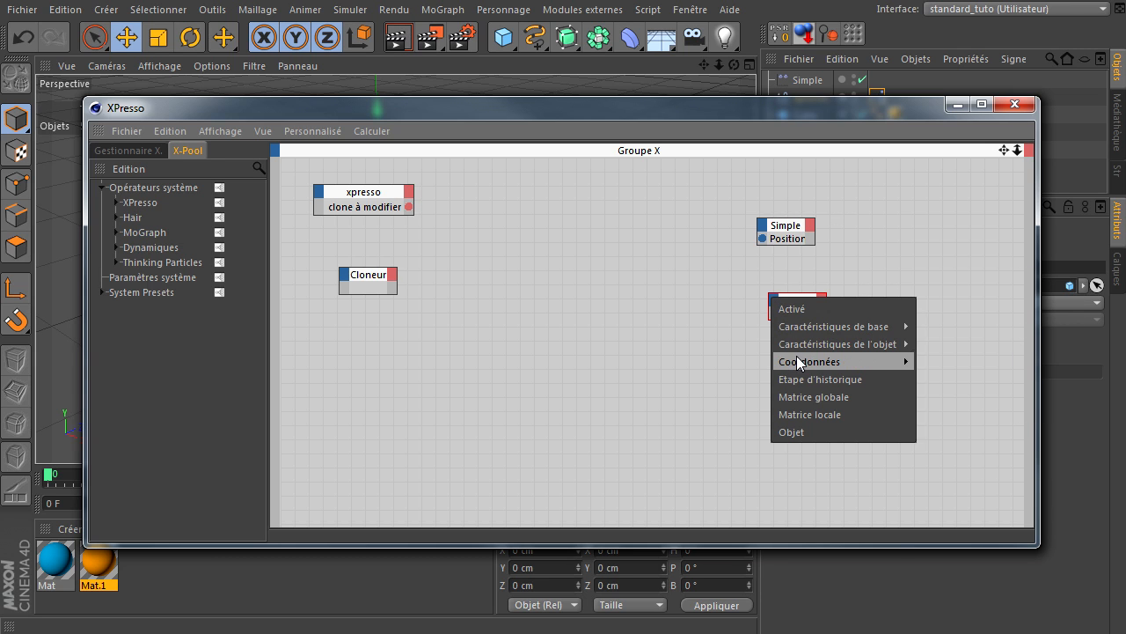
pyautogui.moveTo(796, 362)
pyautogui.moveTo(951, 432)
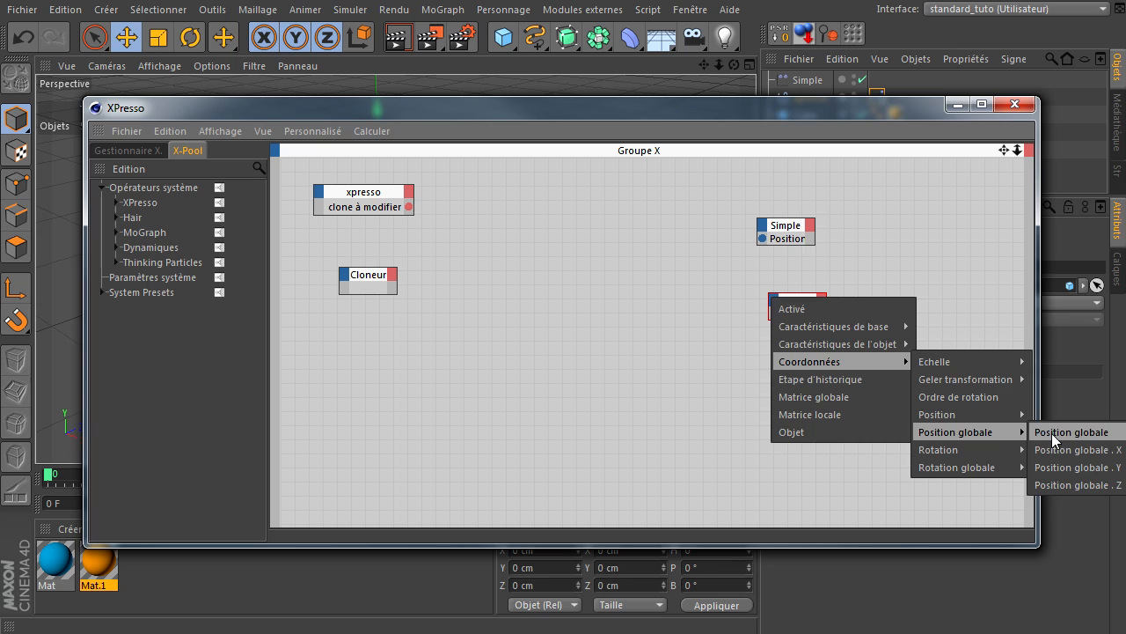
pyautogui.click(1052, 433)
pyautogui.doubleClick(796, 227)
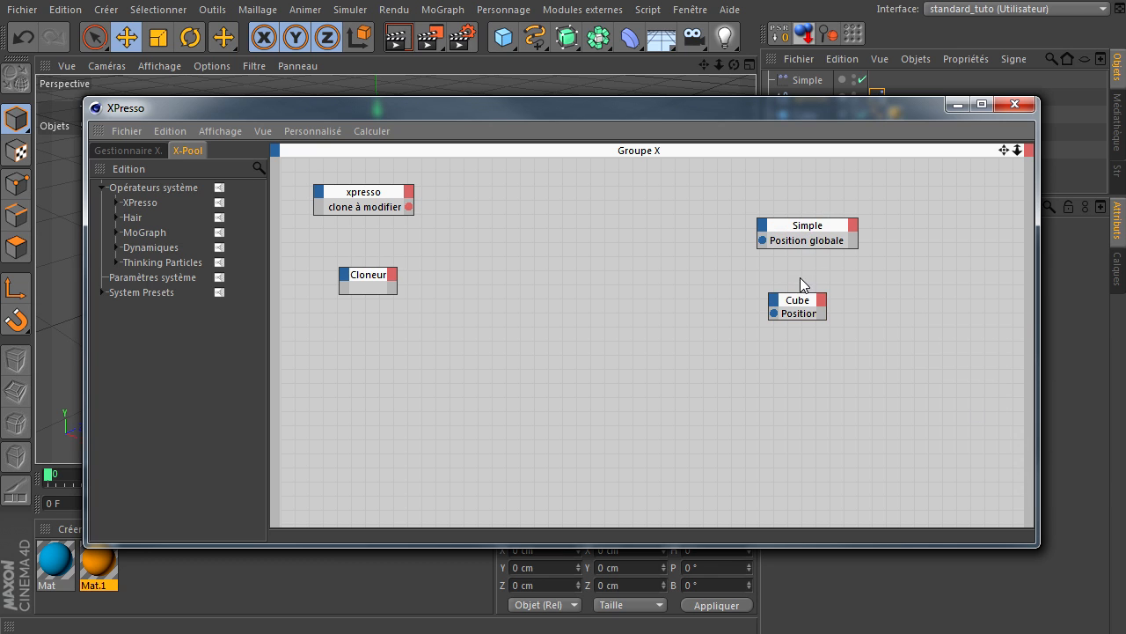
pyautogui.doubleClick(798, 299)
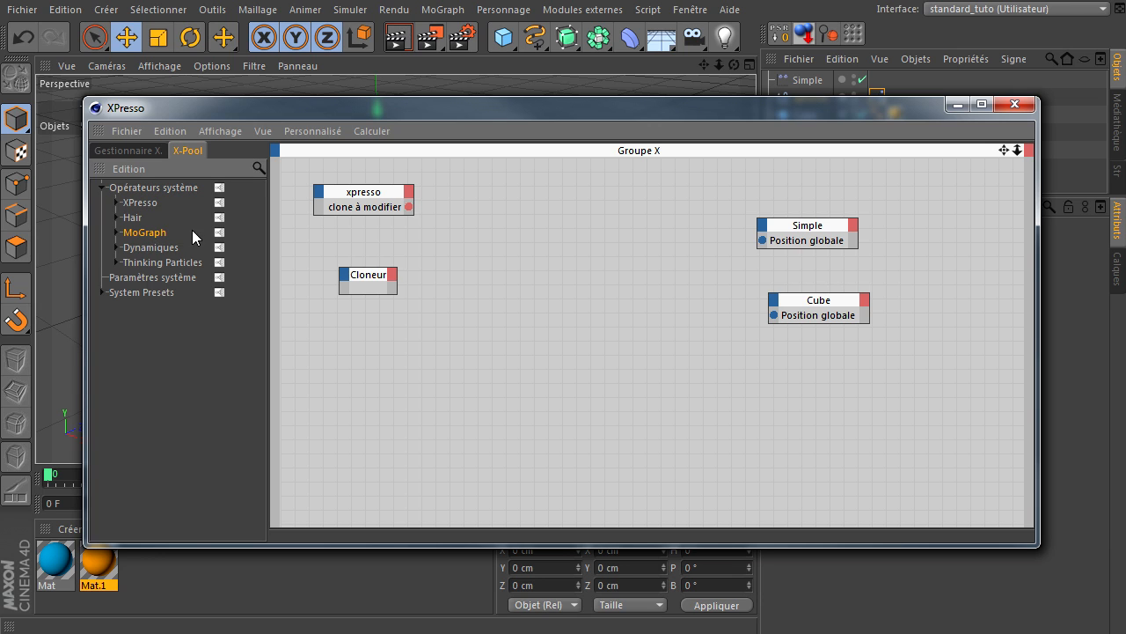
# - Add a MoGraph Données node between the Cloneur node and the Simple node
pyautogui.click(116, 232)
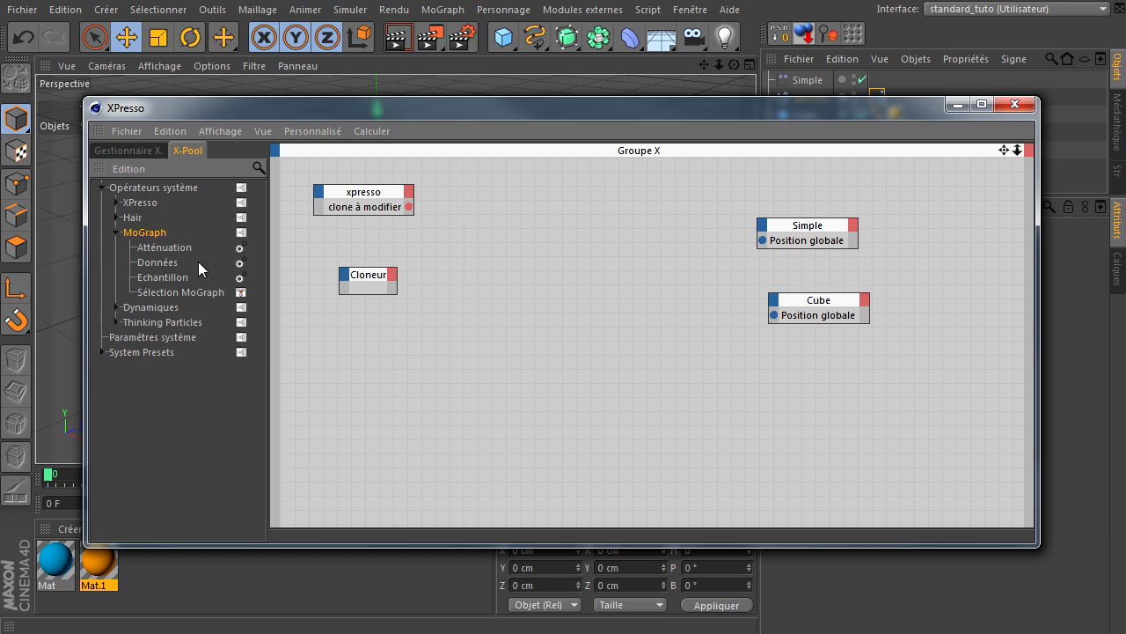
pyautogui.click(165, 263)
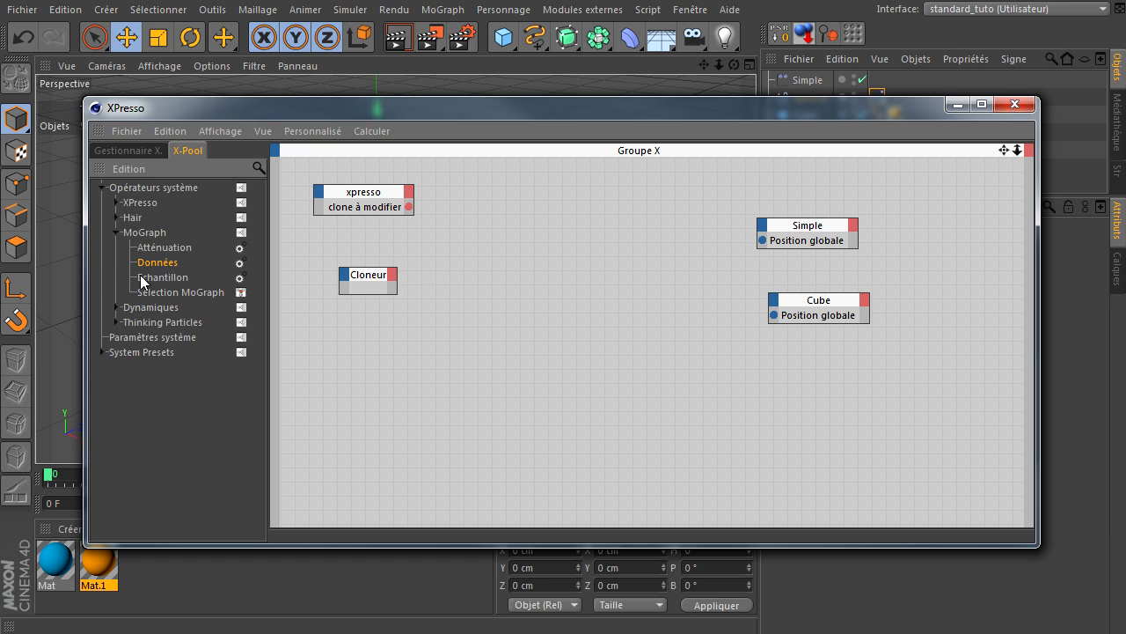
pyautogui.moveTo(554, 280); pyautogui.dragTo(599, 231)
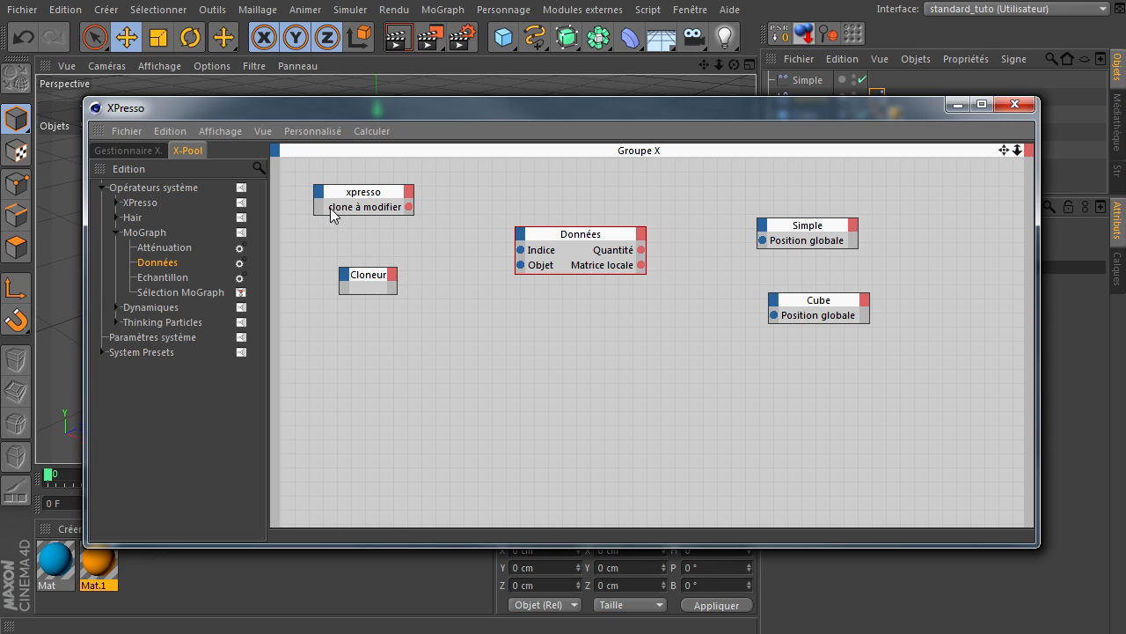
# - Link "clone à modifier" to the Données node's Indice and a new Cloneur Objet output to its Objet, then group both source nodes beside it
pyautogui.moveTo(409, 207)
pyautogui.mouseDown()
pyautogui.moveTo(493, 267)
pyautogui.moveTo(522, 251)
pyautogui.mouseUp()
pyautogui.click(392, 275)
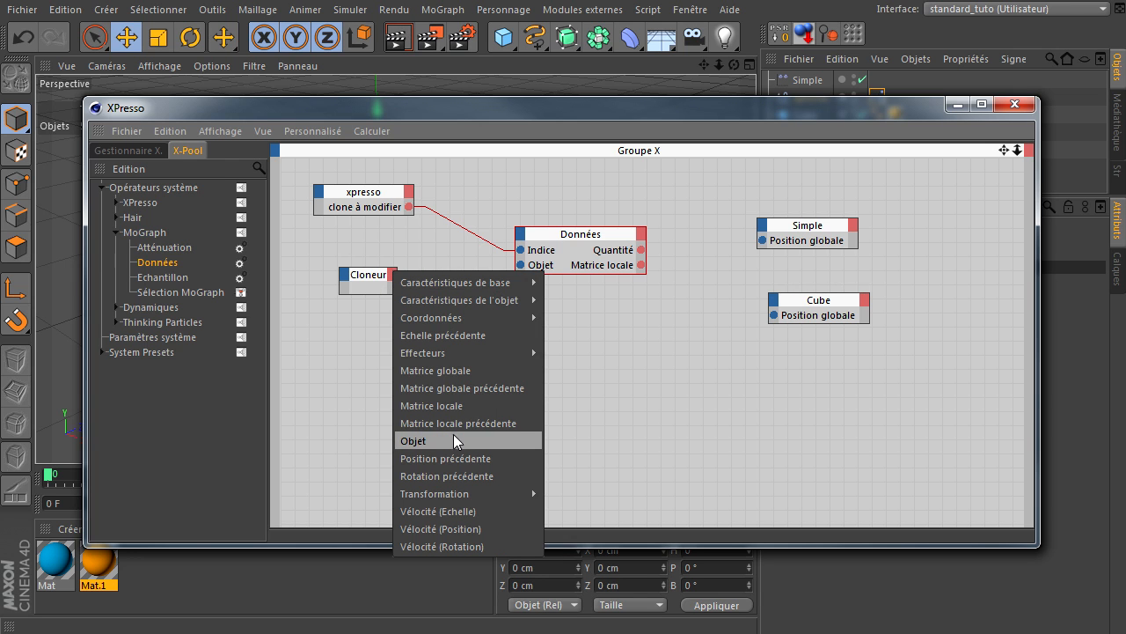
pyautogui.click(423, 441)
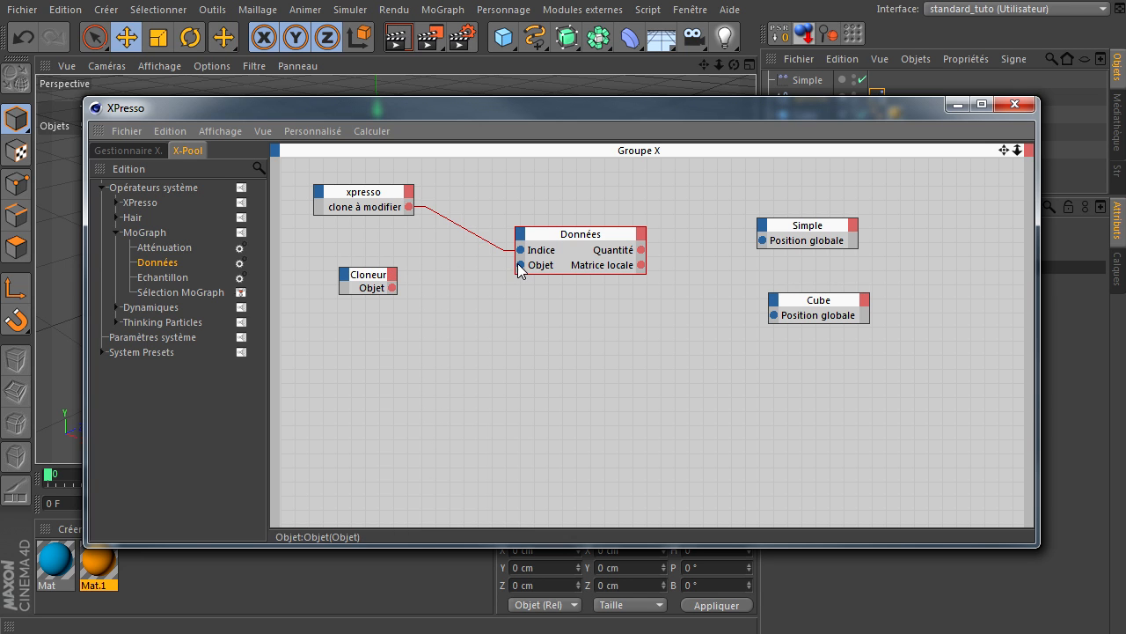
pyautogui.moveTo(520, 266); pyautogui.dragTo(388, 232)
pyautogui.moveTo(366, 177); pyautogui.dragTo(396, 251)
pyautogui.moveTo(370, 191); pyautogui.dragTo(444, 216)
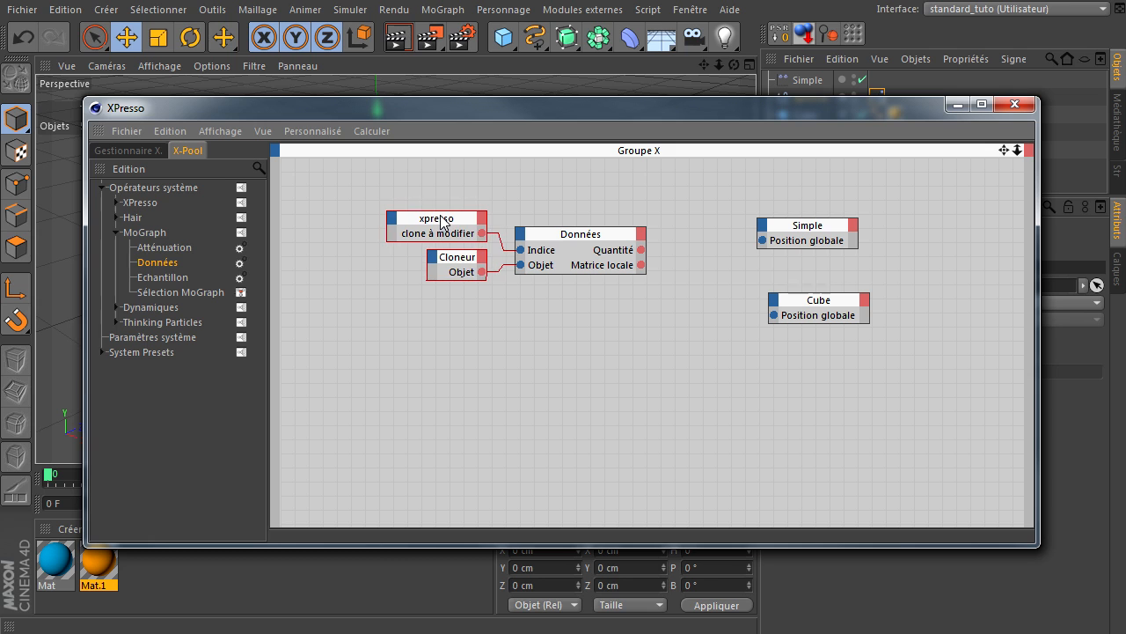
# - Move the linked xpresso, Cloneur and Données nodes together, farther away from the Simple and Cube nodes
pyautogui.keyDown('shift'); pyautogui.click(571, 236); pyautogui.keyUp('shift')
pyautogui.moveTo(571, 236); pyautogui.dragTo(480, 220)
pyautogui.moveTo(605, 106); pyautogui.dragTo(551, 91)
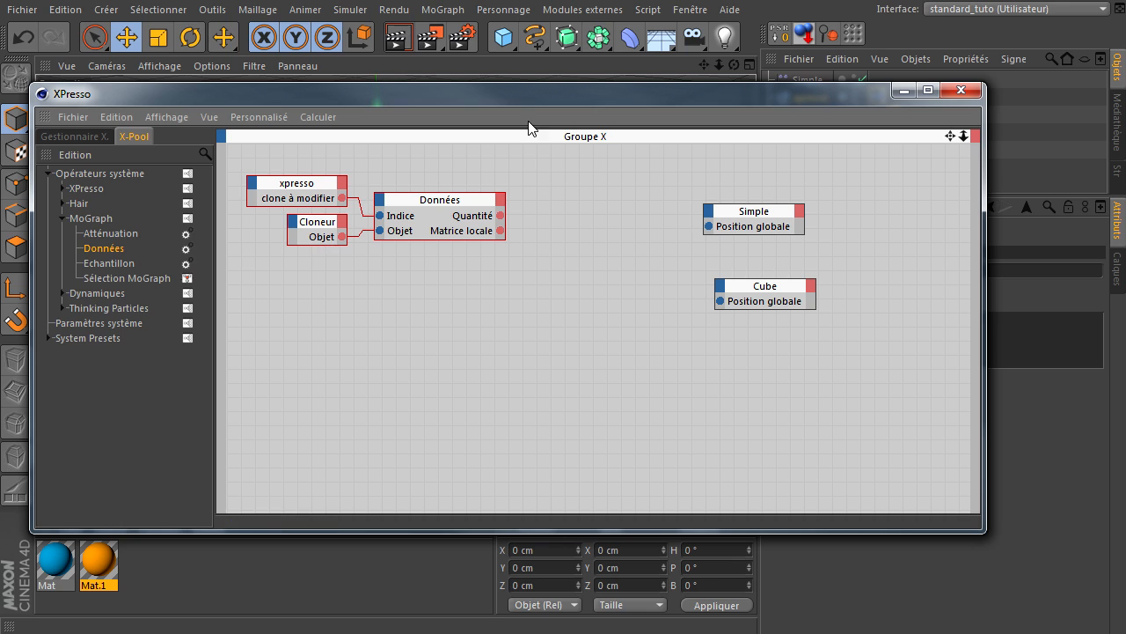
pyautogui.moveTo(536, 103); pyautogui.dragTo(531, 215)
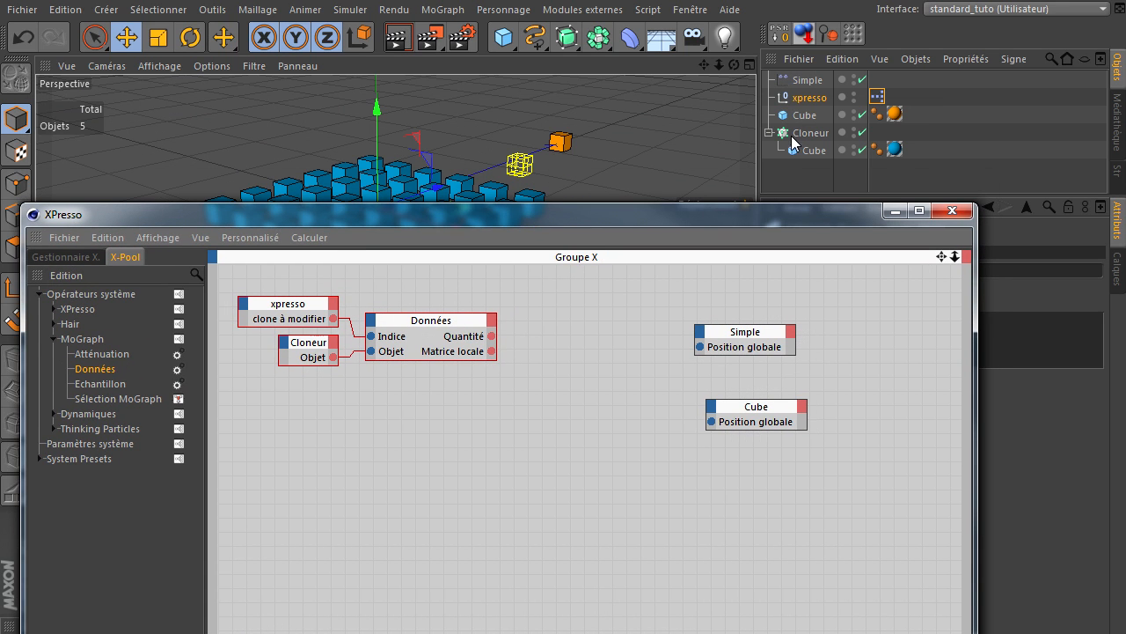
# - Add a second xpresso object node after the Données node and move the Simple and Cube nodes lower to make room
pyautogui.moveTo(804, 96); pyautogui.dragTo(622, 298)
pyautogui.moveTo(694, 302); pyautogui.dragTo(827, 436)
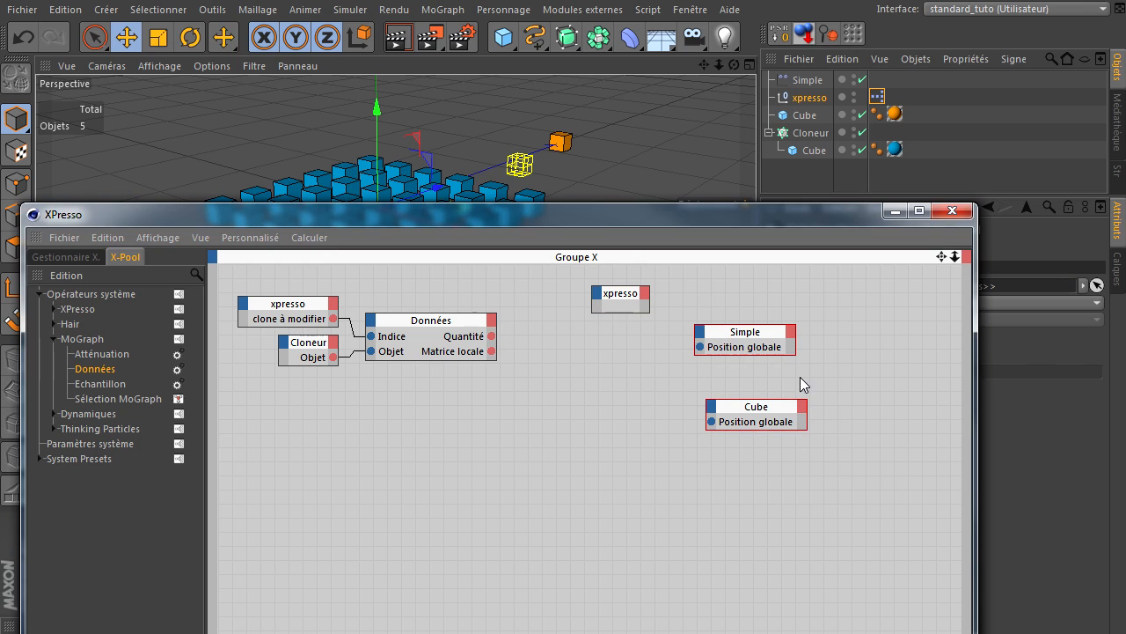
pyautogui.moveTo(751, 341); pyautogui.dragTo(790, 445)
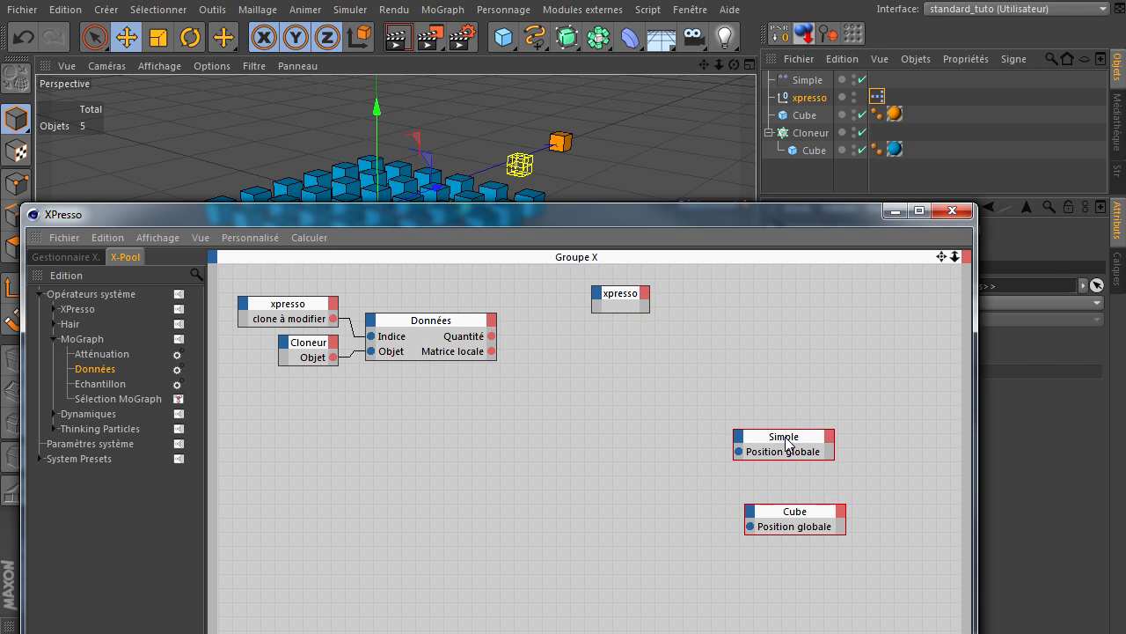
pyautogui.moveTo(629, 299); pyautogui.dragTo(660, 314)
# - Give the new xpresso node a "nombre de clones" input, expand it, link the Données Quantité output to it and place it beside Données
pyautogui.click(629, 308)
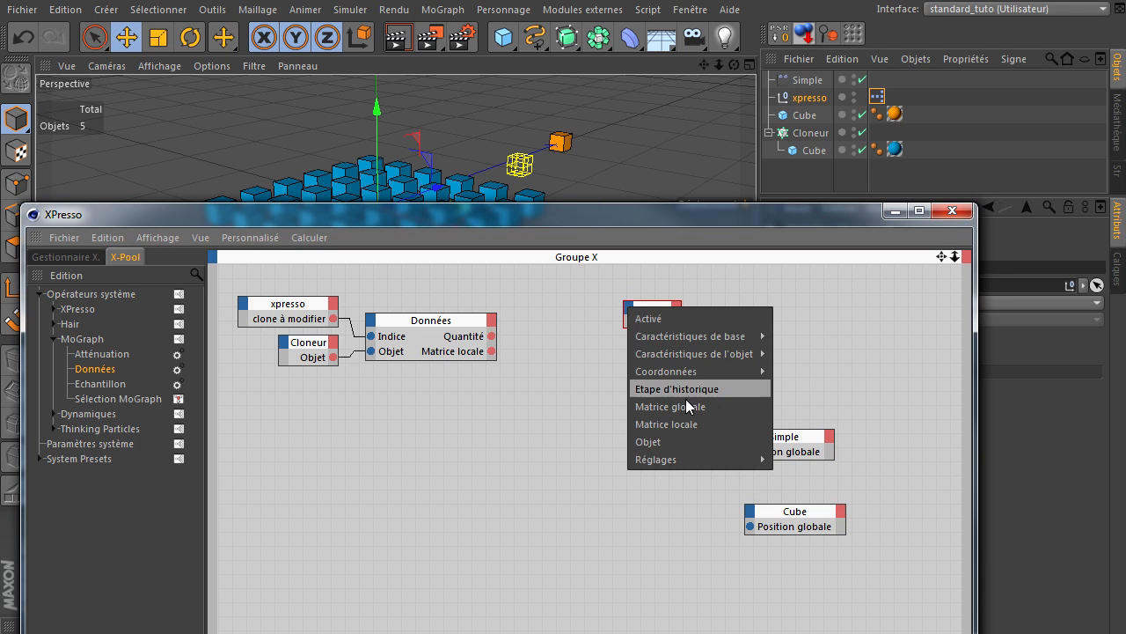
pyautogui.moveTo(682, 455)
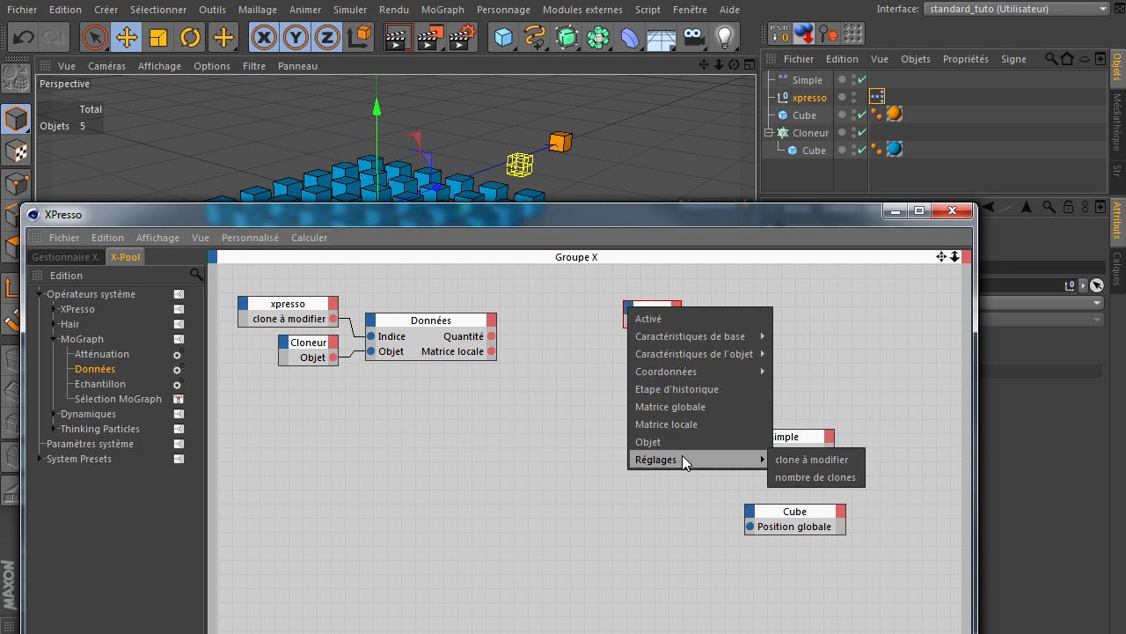
pyautogui.click(812, 478)
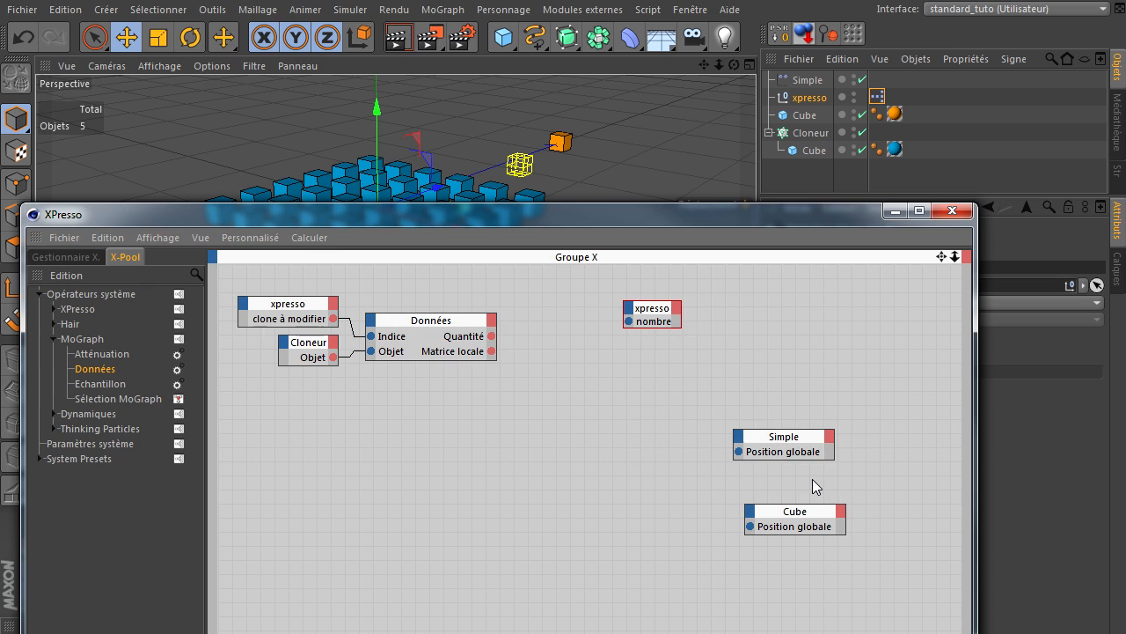
pyautogui.doubleClick(661, 306)
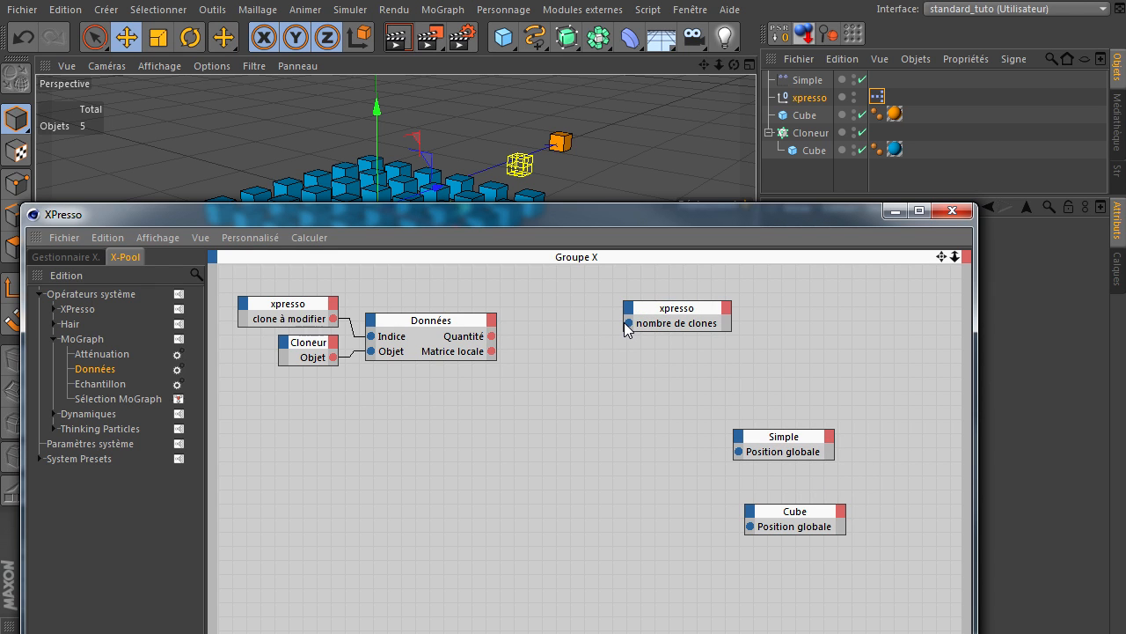
pyautogui.moveTo(629, 323); pyautogui.dragTo(493, 336)
pyautogui.moveTo(651, 318); pyautogui.dragTo(550, 311)
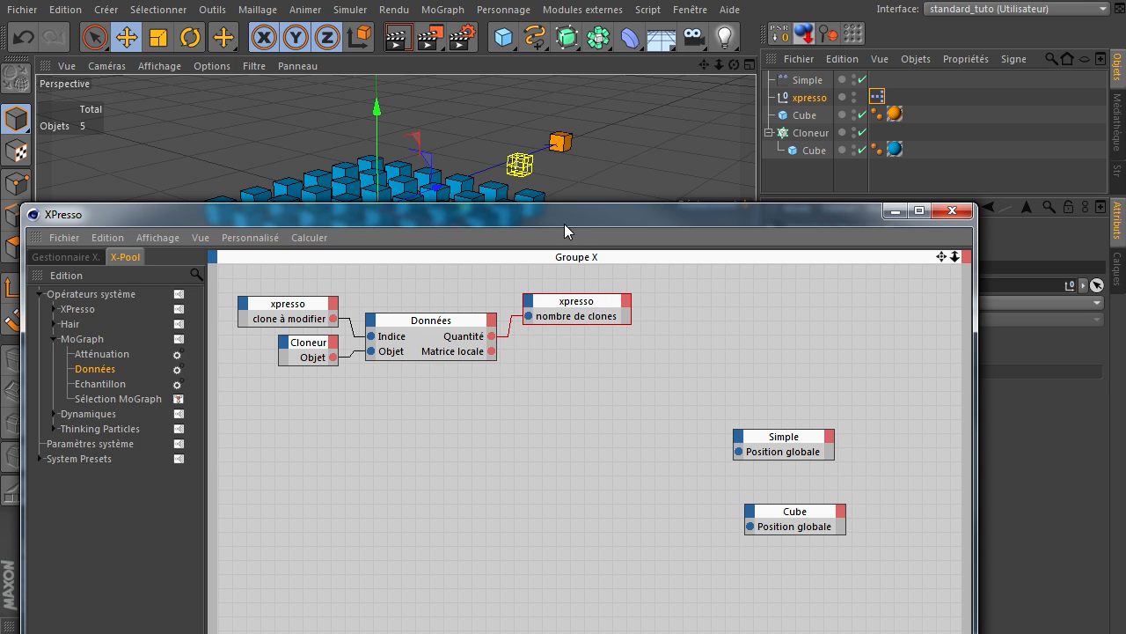
# - Show the xpresso object's Réglages user data and return the timeline to the start to refresh "nombre de clones"
pyautogui.moveTo(564, 232); pyautogui.dragTo(663, 235)
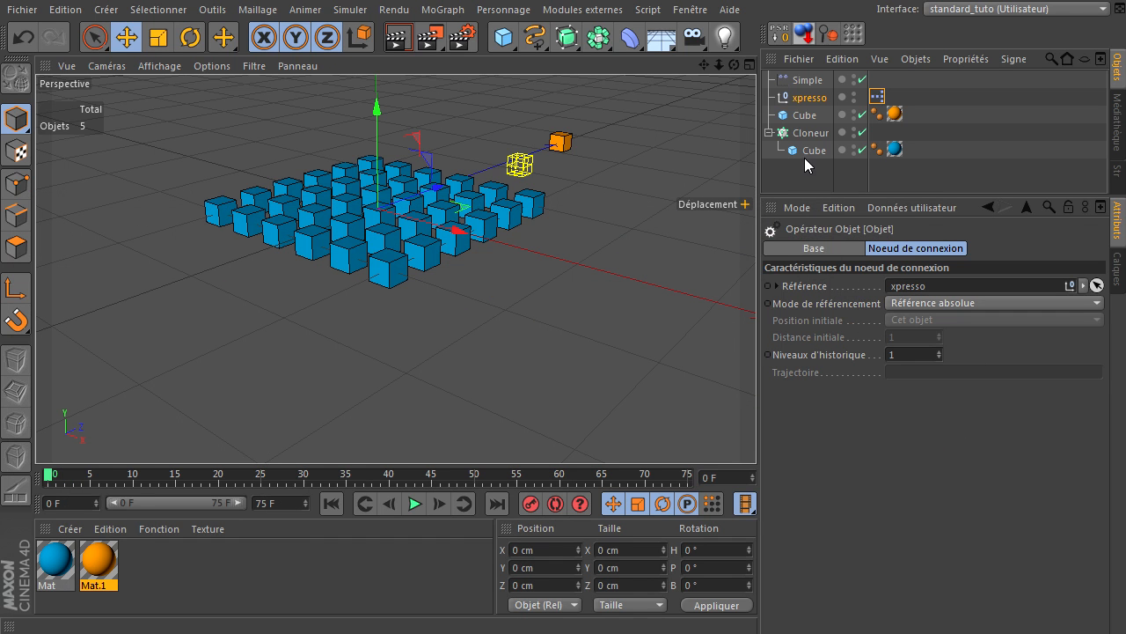
pyautogui.click(801, 98)
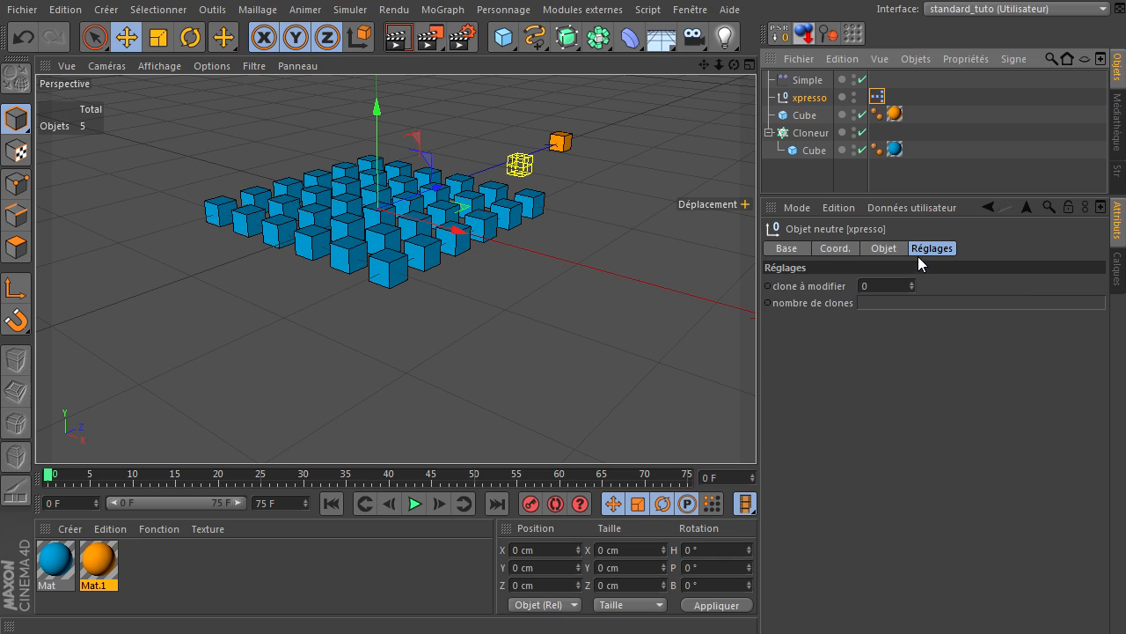
pyautogui.click(332, 504)
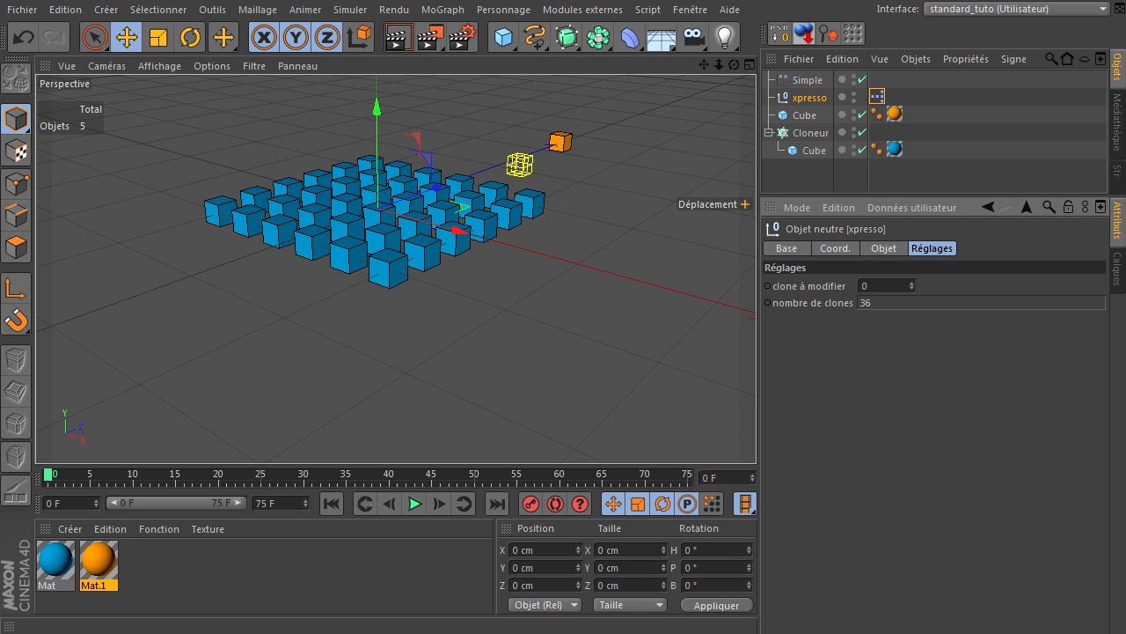
# - Reopen the xpresso object's XPresso graph and examine the output ports available on the Données node
pyautogui.doubleClick(876, 97)
pyautogui.moveTo(676, 198); pyautogui.dragTo(586, 360)
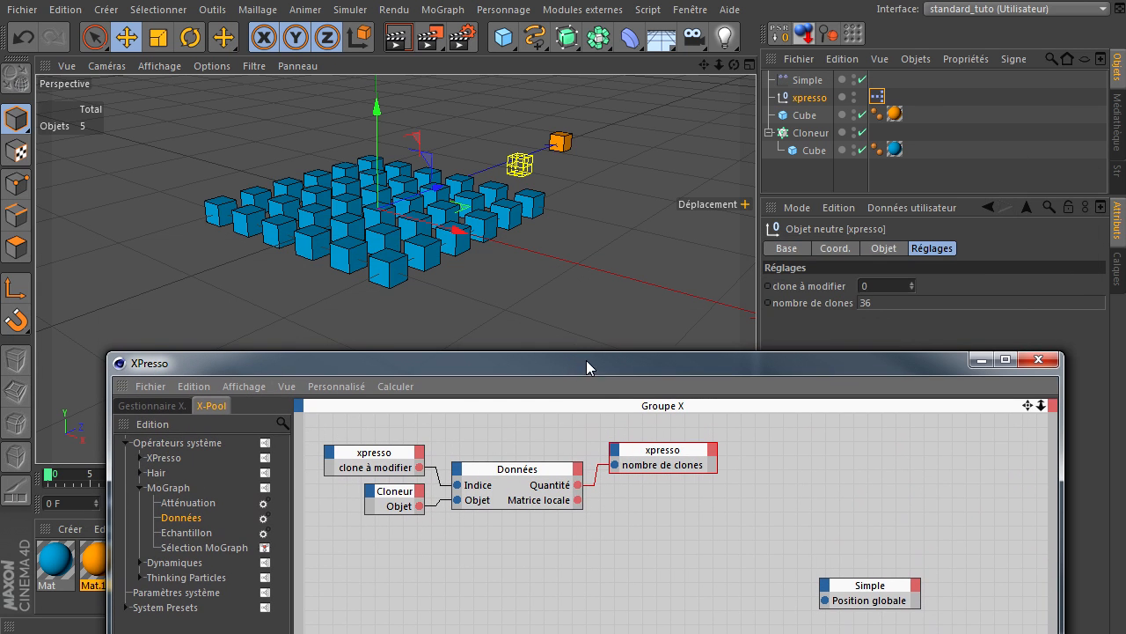
pyautogui.moveTo(754, 363); pyautogui.dragTo(708, 103)
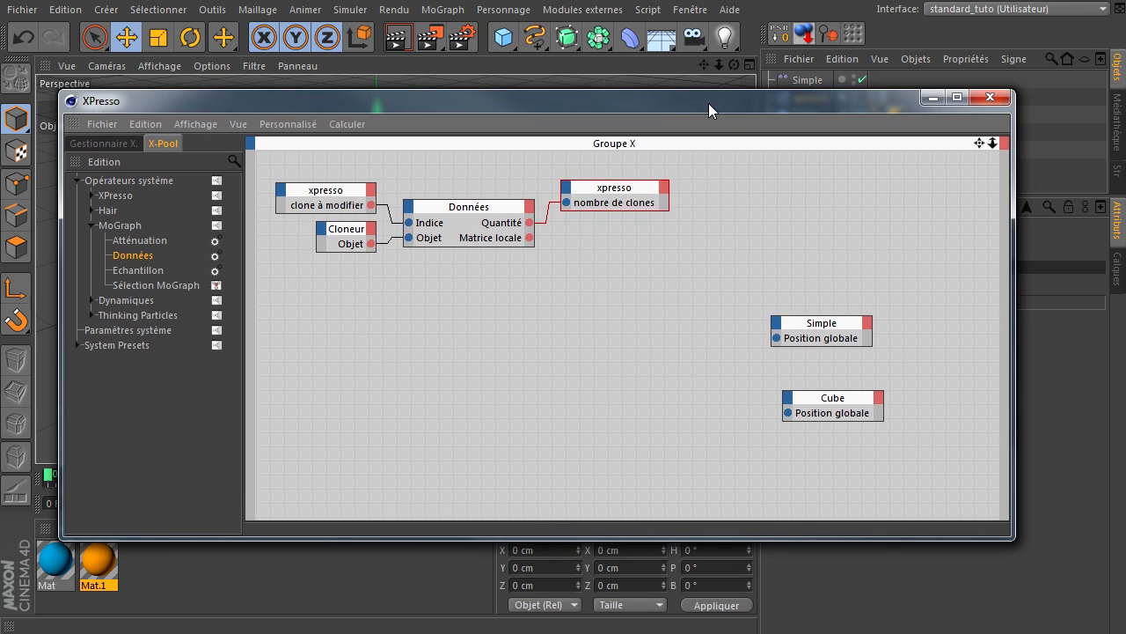
pyautogui.click(531, 206)
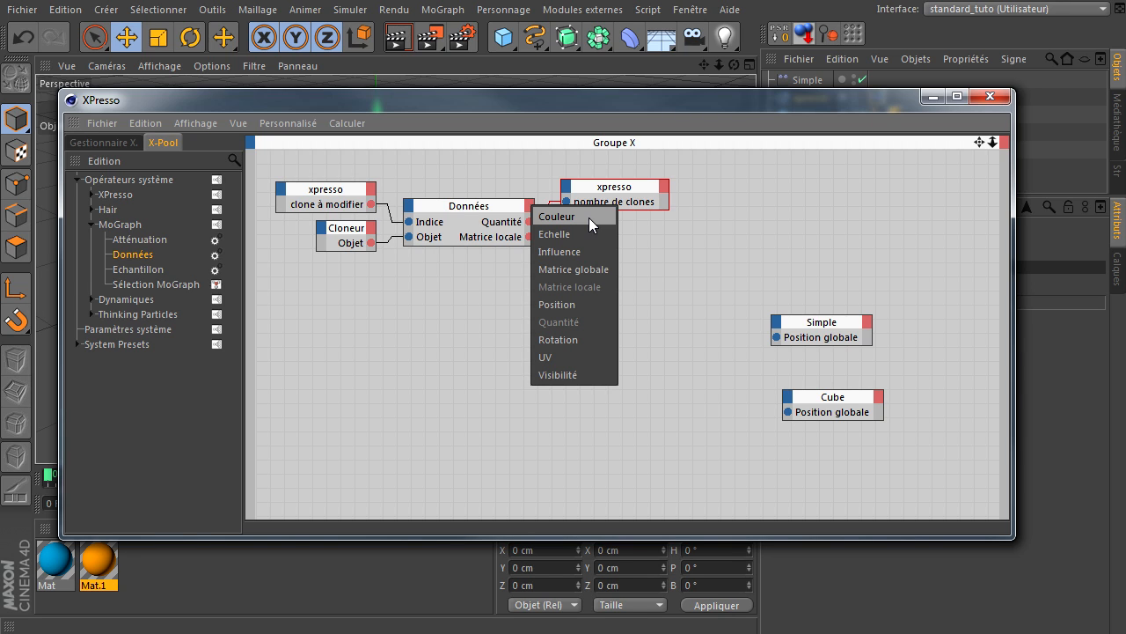
pyautogui.click(760, 262)
# - Examine the Cloneur's object settings and its Transformation settings, including clone colour and initial influence
pyautogui.moveTo(646, 104); pyautogui.dragTo(1125, 374)
pyautogui.click(810, 133)
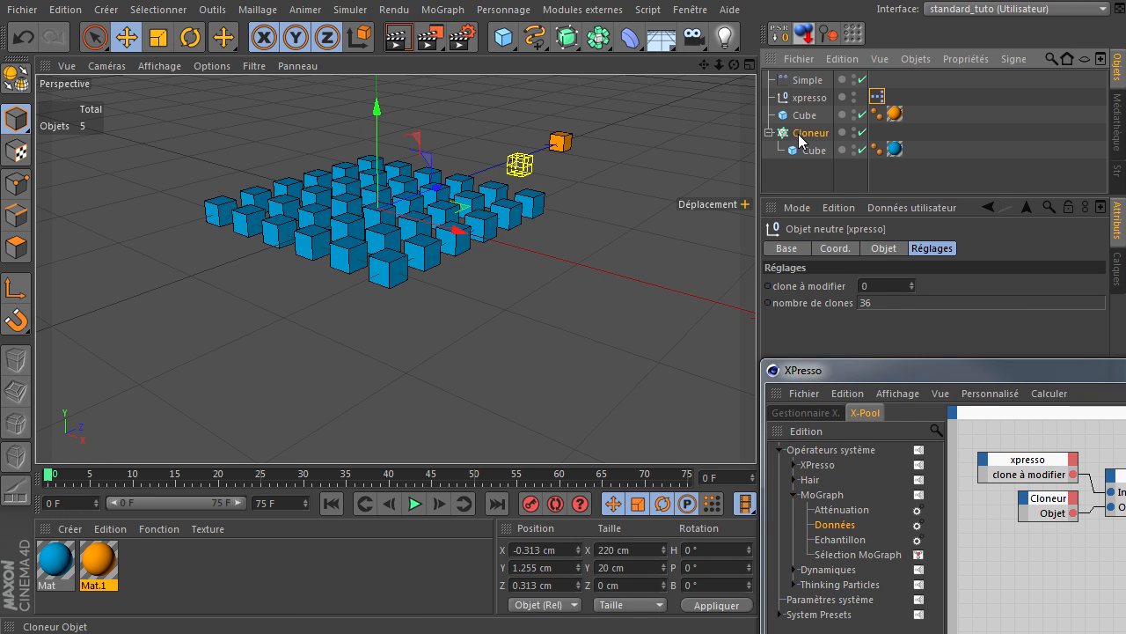
pyautogui.doubleClick(862, 370)
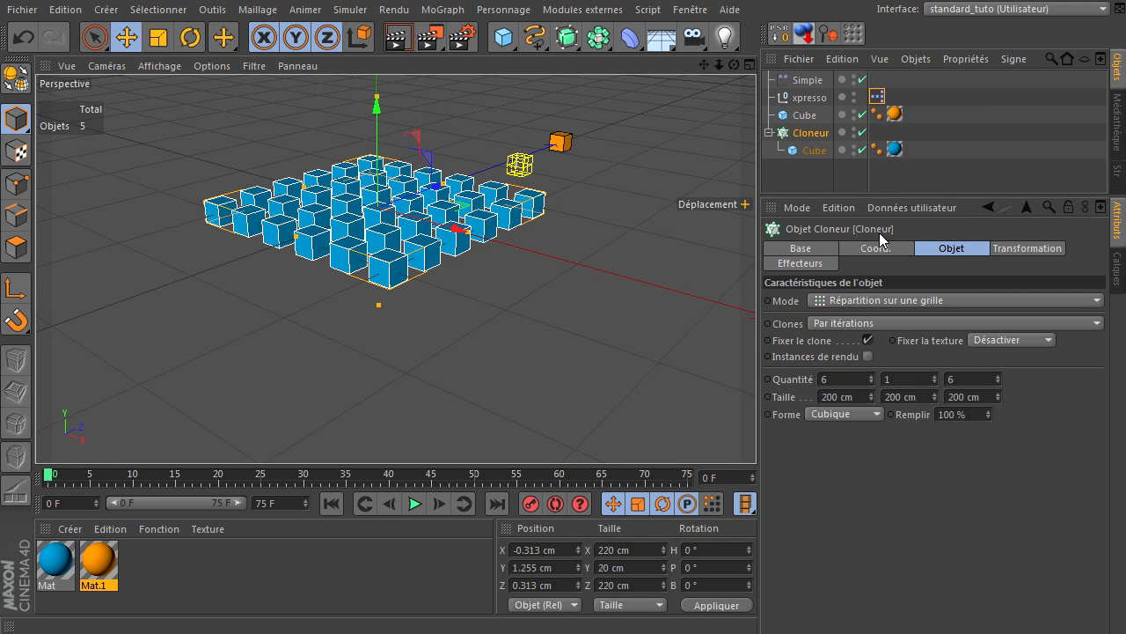
pyautogui.click(1005, 251)
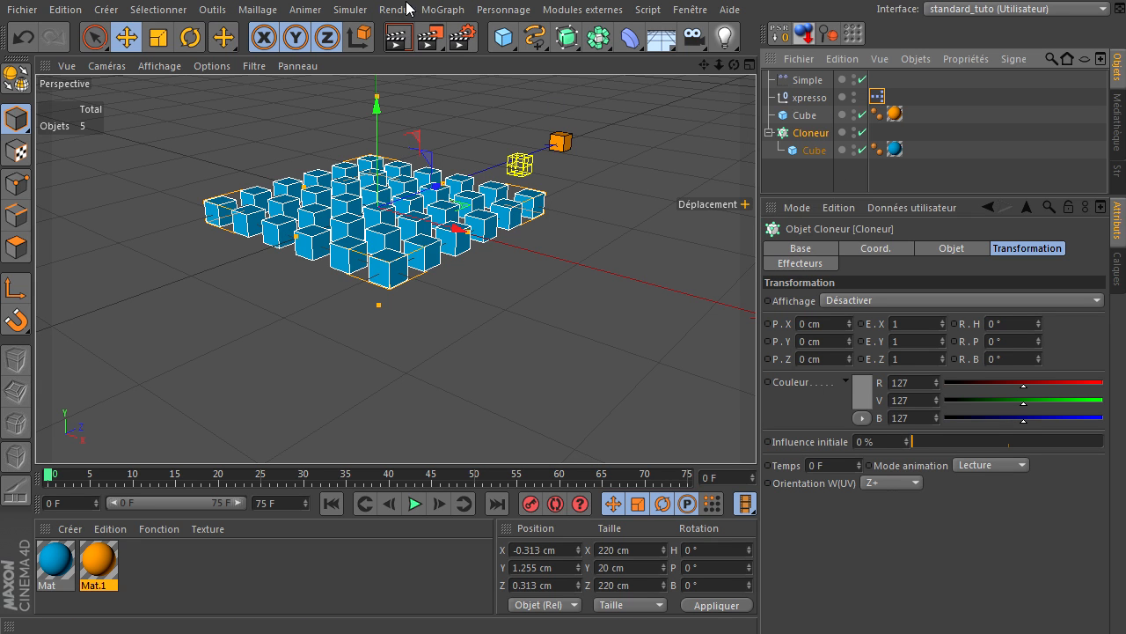
# - Add a Randomisation effector to the Cloneur with Position disabled and Couleur set to Activer
pyautogui.click(433, 11)
pyautogui.moveTo(442, 37)
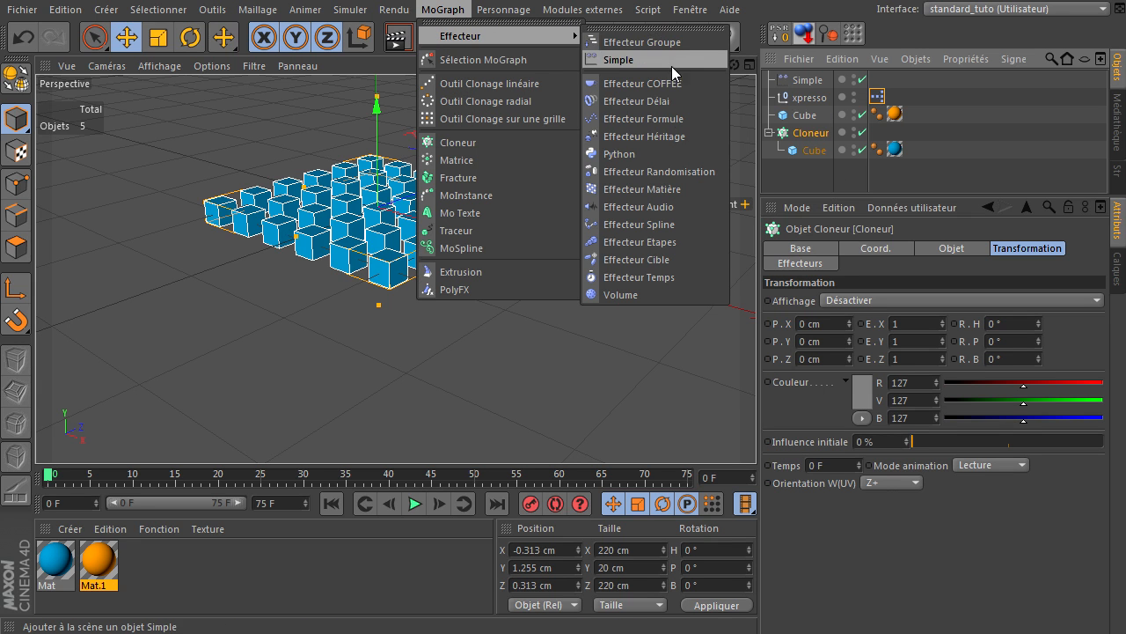
pyautogui.click(655, 171)
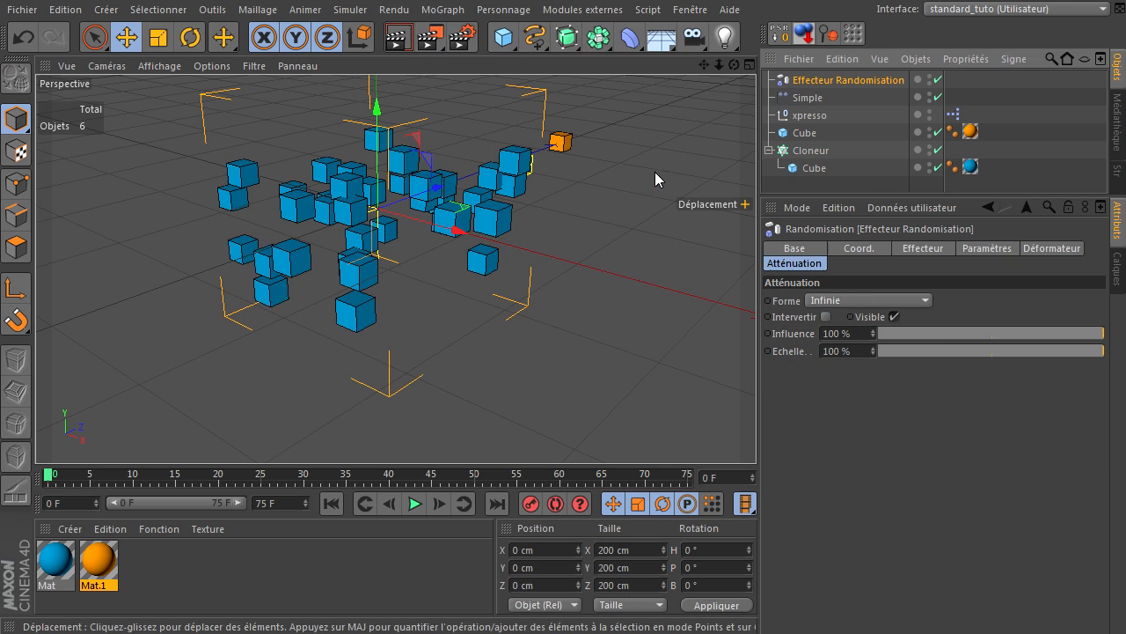
pyautogui.click(980, 249)
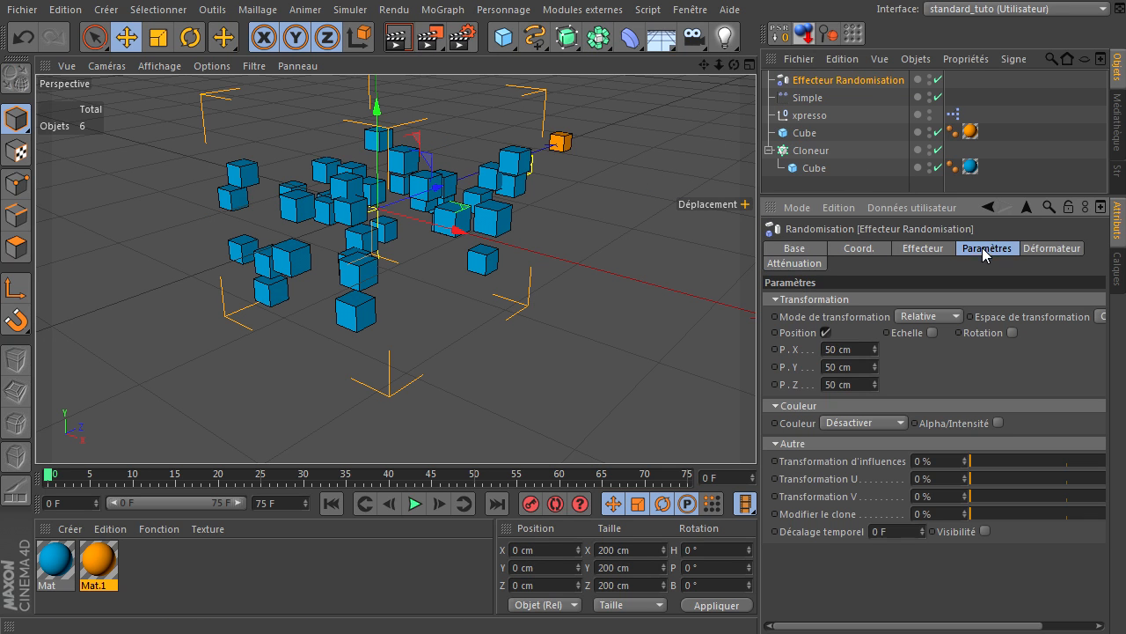
pyautogui.click(827, 333)
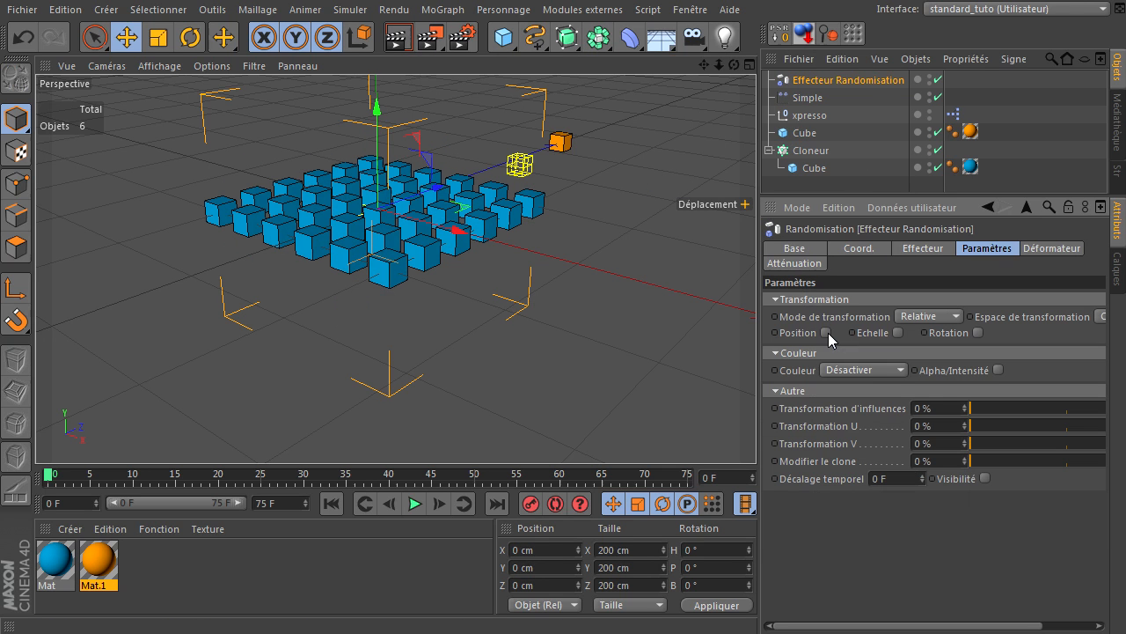
pyautogui.click(868, 375)
pyautogui.click(866, 405)
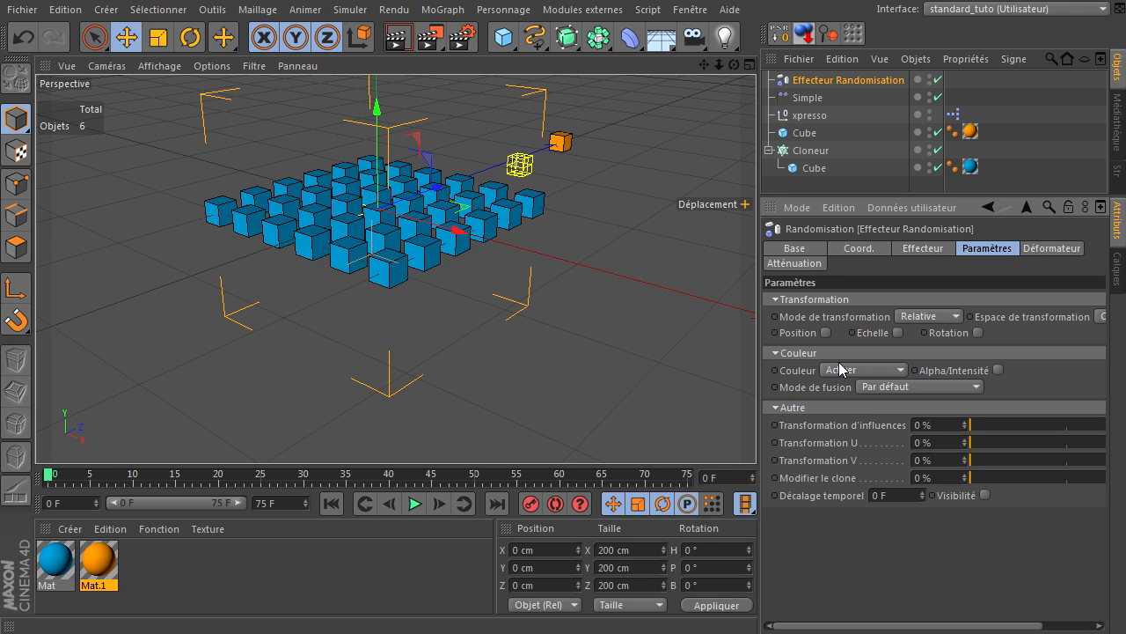
# - Remove the blue texture from the cloned cube to view the random colours, then delete the Randomisation effector and restore the texture
pyautogui.click(971, 166)
pyautogui.press('Delete')
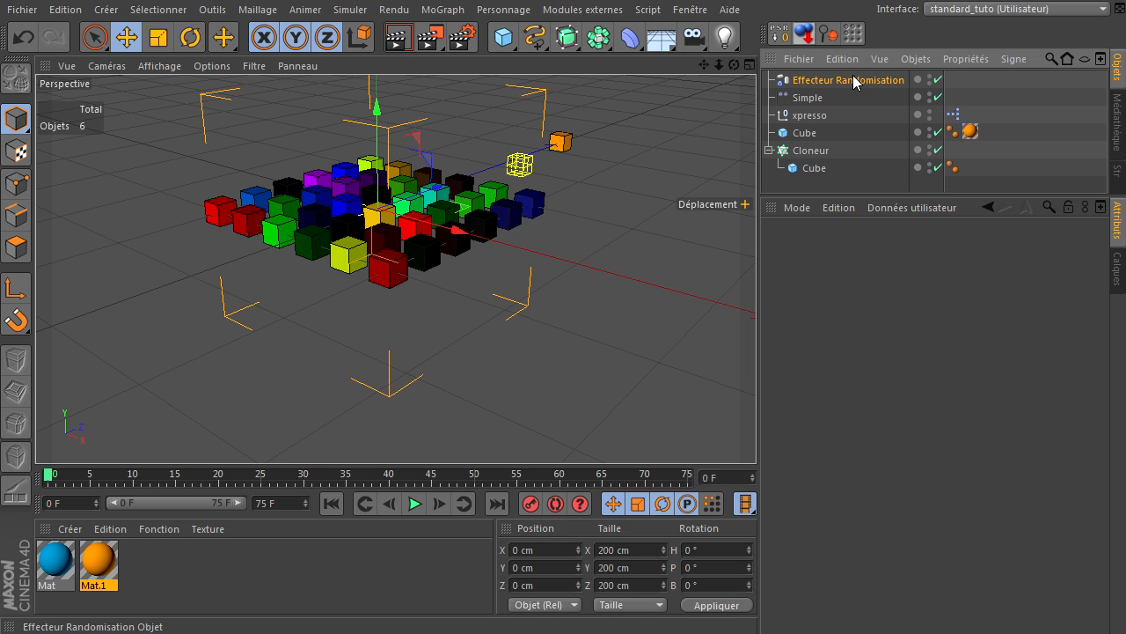
pyautogui.press('Delete')
pyautogui.moveTo(844, 184); pyautogui.dragTo(800, 150)
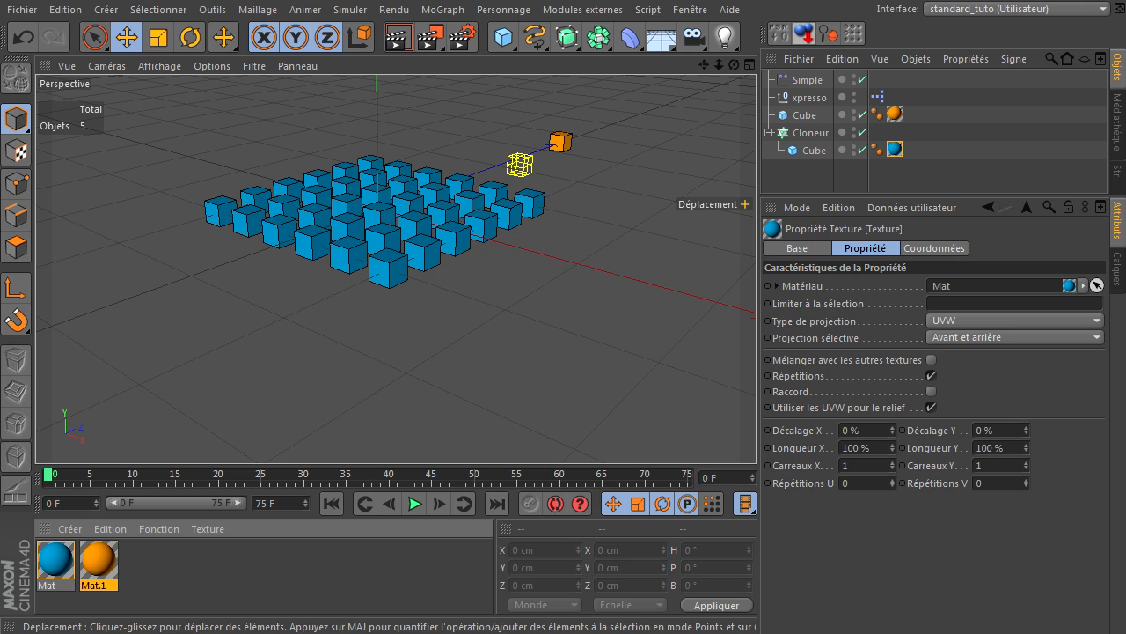
# - Add a Position output to the Données node in the XPresso graph and expand the node to fit its ports
pyautogui.moveTo(1125, 308); pyautogui.dragTo(231, 108)
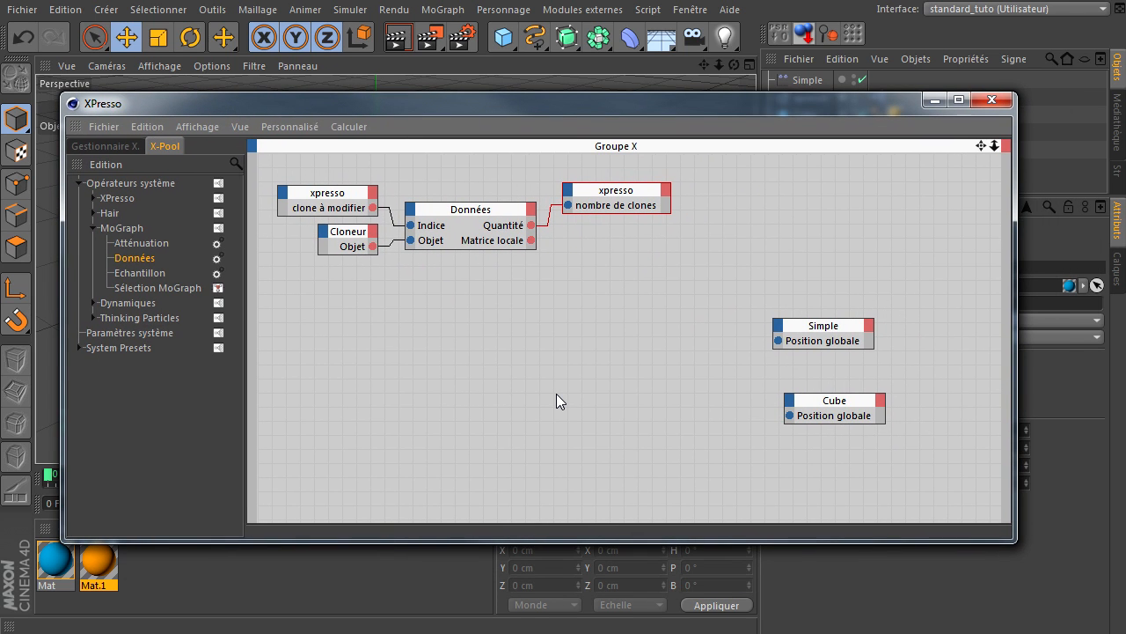
pyautogui.click(531, 208)
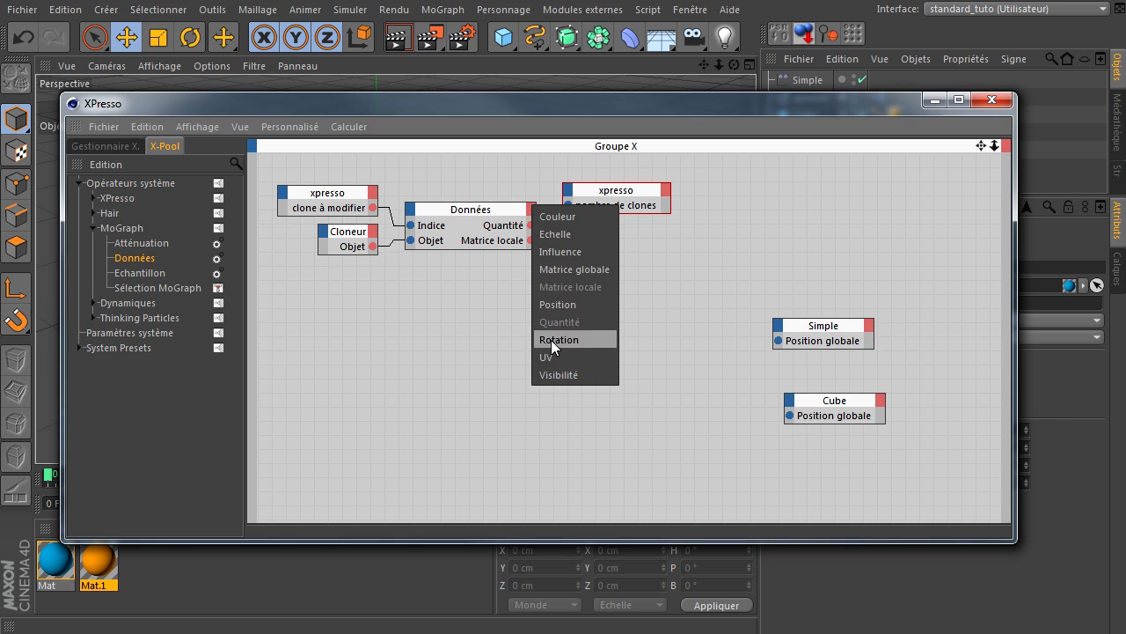
pyautogui.click(563, 306)
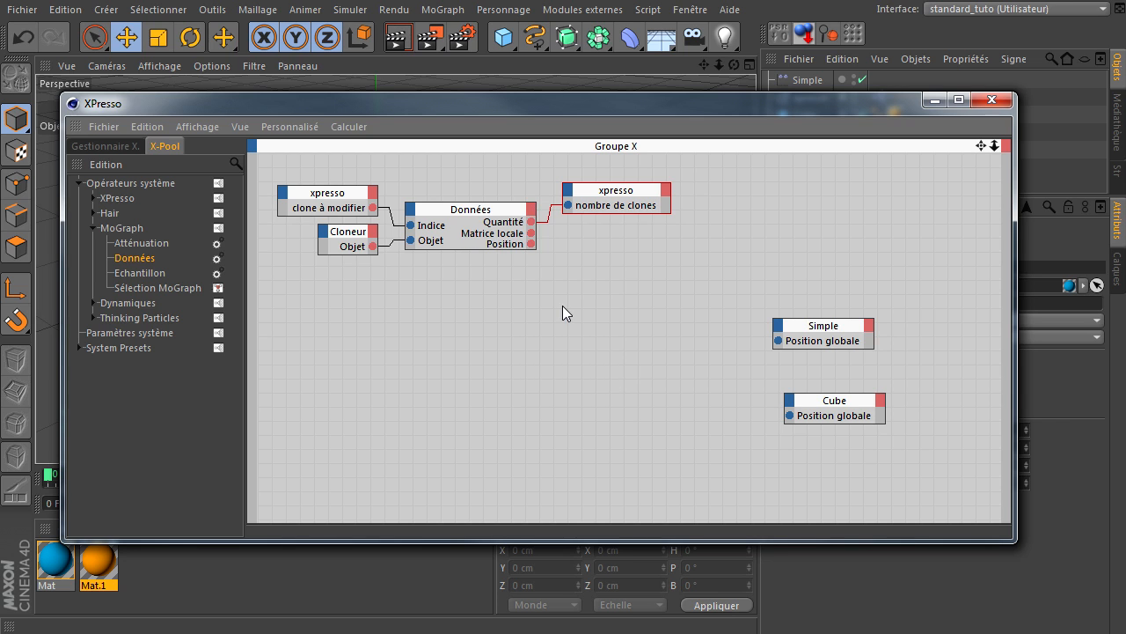
pyautogui.click(498, 247)
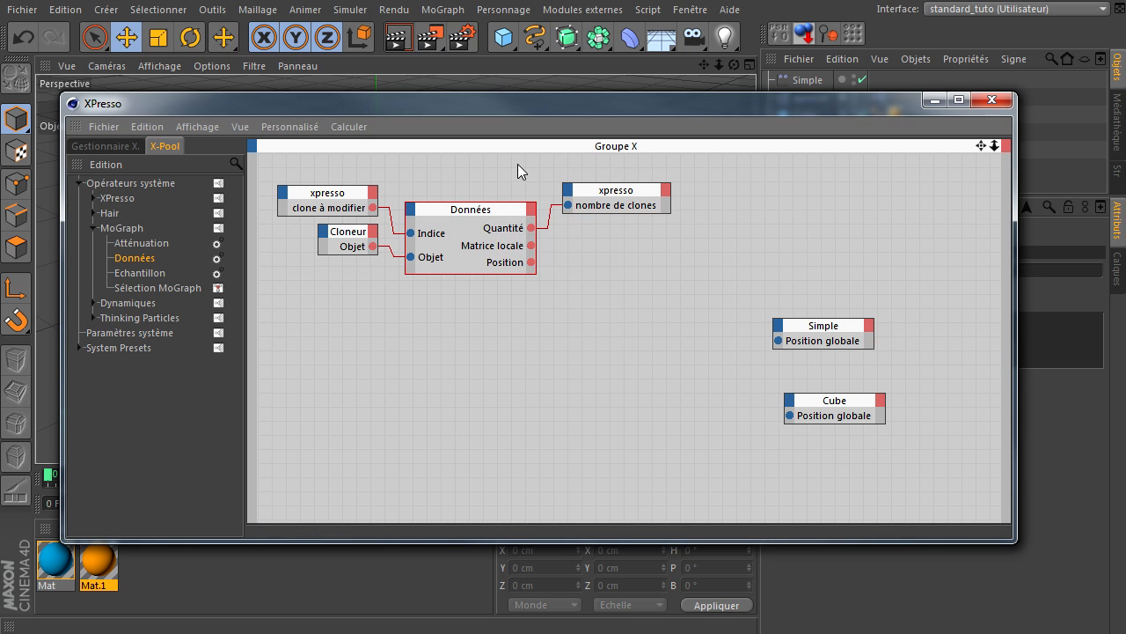
# - Check the port information of the Données node's Position output and close the information dialog
pyautogui.rightClick(516, 262)
pyautogui.click(547, 272)
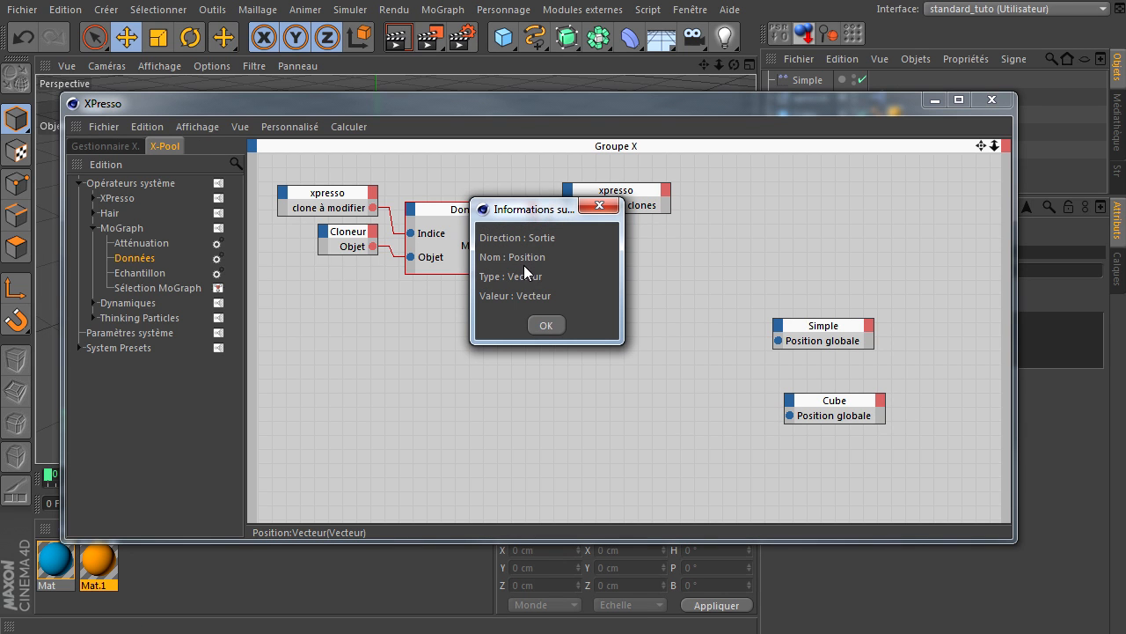
pyautogui.click(555, 327)
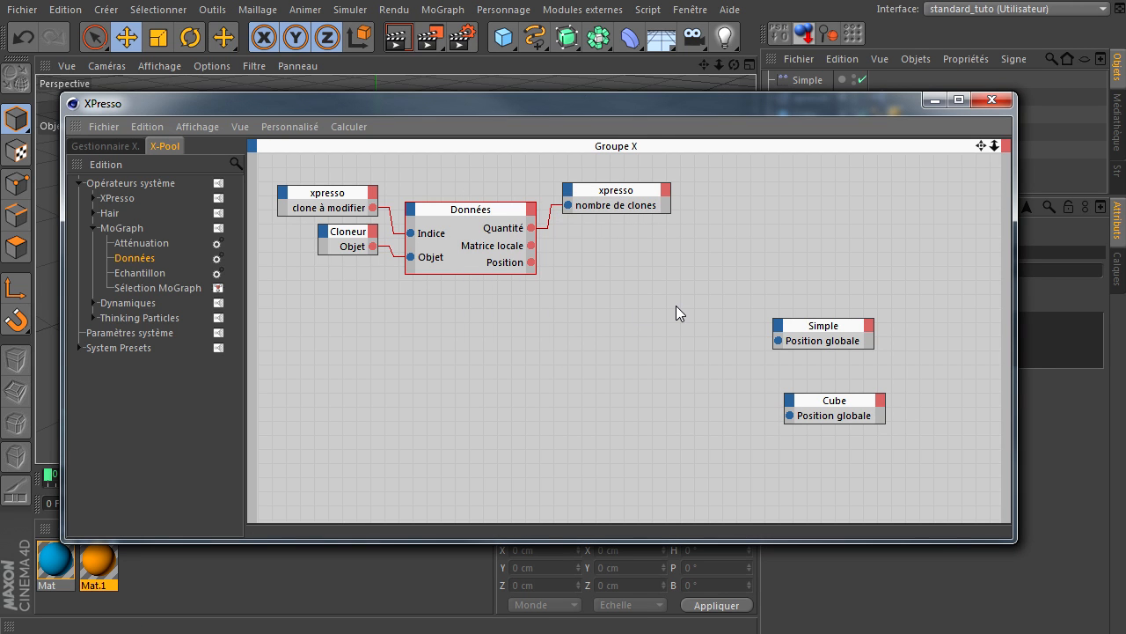
# - Examine the xpresso object's "clone à modifier" user data alongside the clone grid in the viewport
pyautogui.moveTo(669, 103); pyautogui.dragTo(782, 352)
pyautogui.click(814, 97)
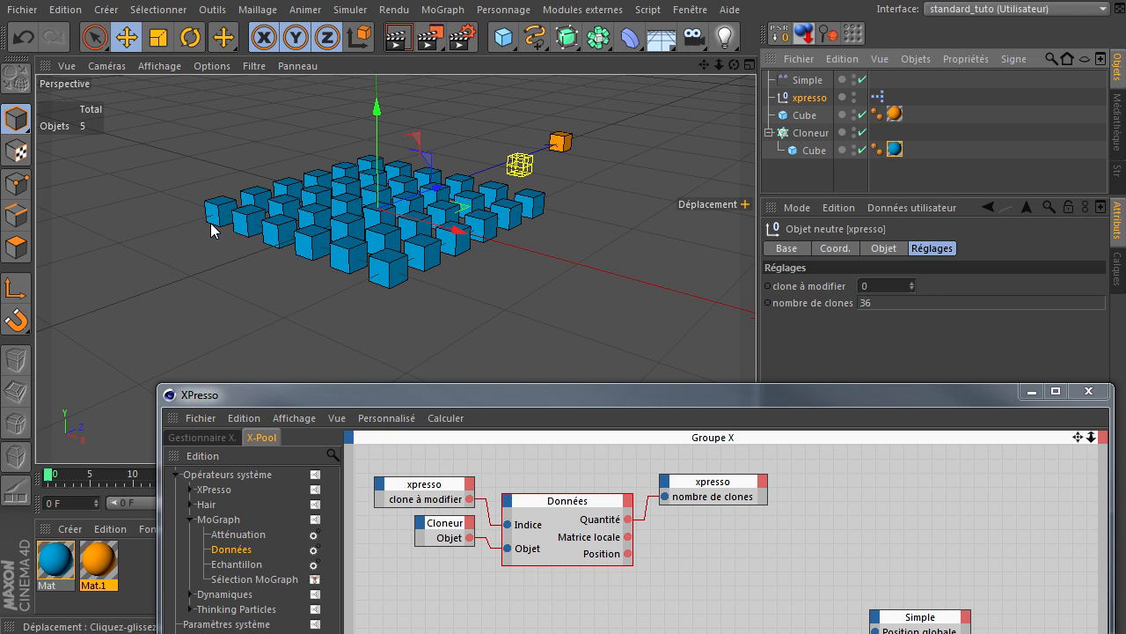
pyautogui.moveTo(932, 405); pyautogui.dragTo(851, 221)
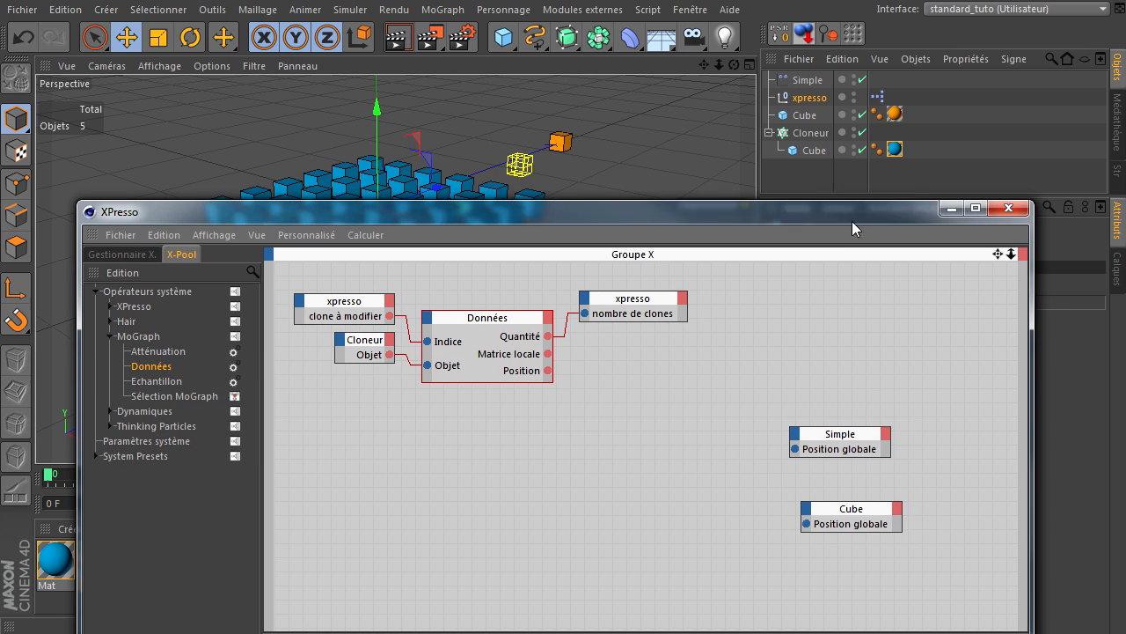
# - Move the Simple node close to Données, link the Position output to its Position globale input and clear the graph from the viewport
pyautogui.moveTo(843, 442); pyautogui.dragTo(722, 373)
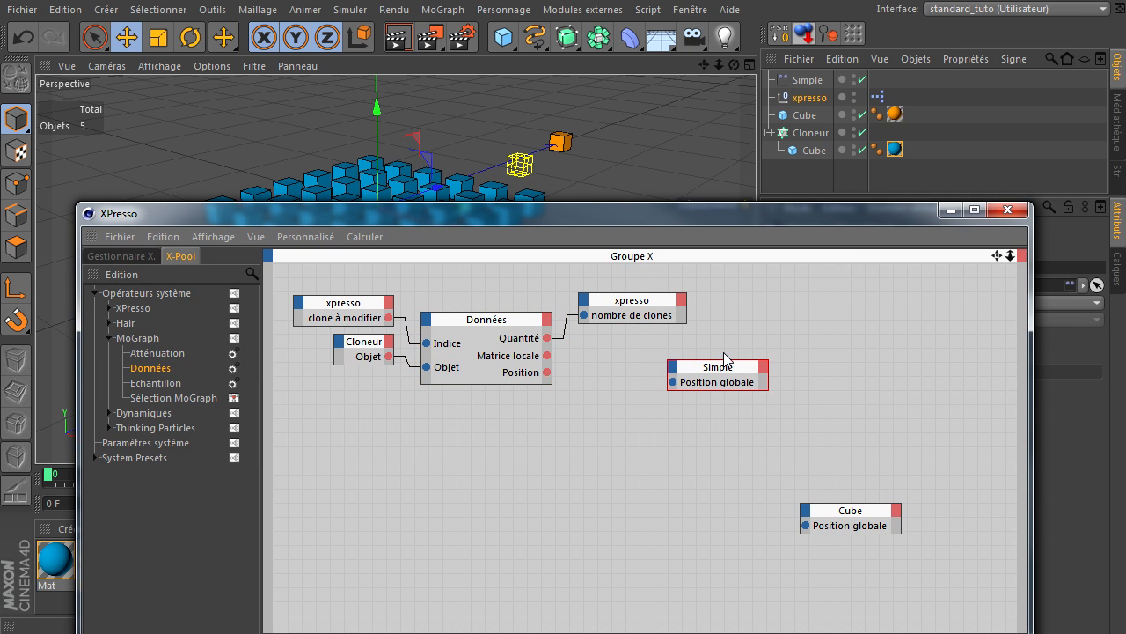
pyautogui.moveTo(547, 372); pyautogui.dragTo(673, 382)
pyautogui.click(369, 237)
pyautogui.click(585, 250)
pyautogui.moveTo(536, 215); pyautogui.dragTo(1125, 211)
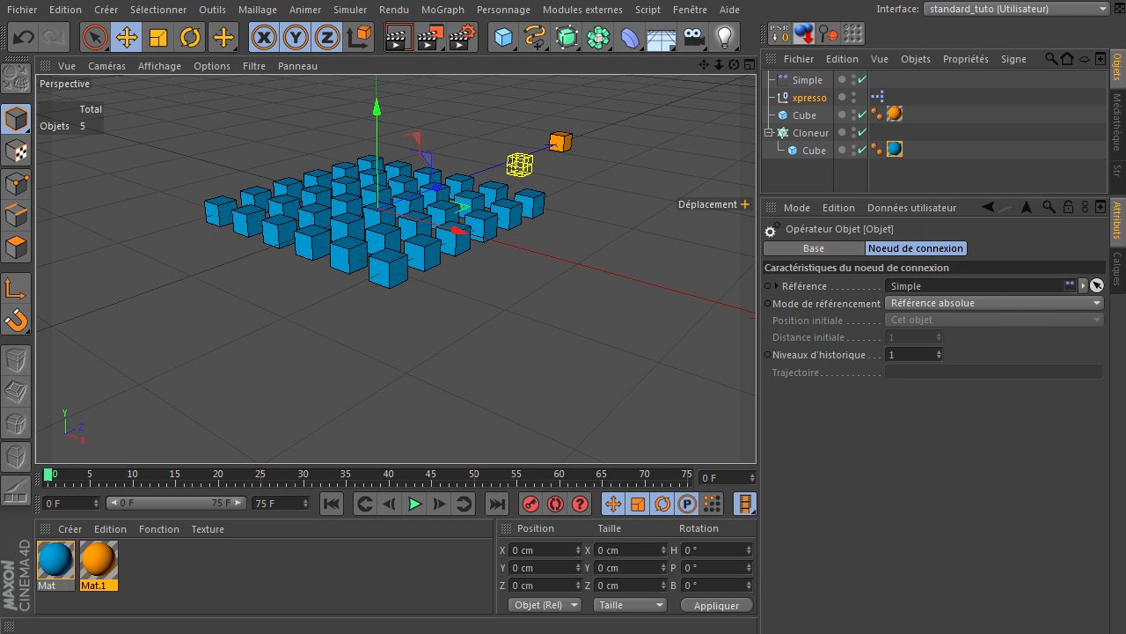
# - Refresh the scene at frame 0 and set the xpresso object's clone à modifier value to 15
pyautogui.click(329, 502)
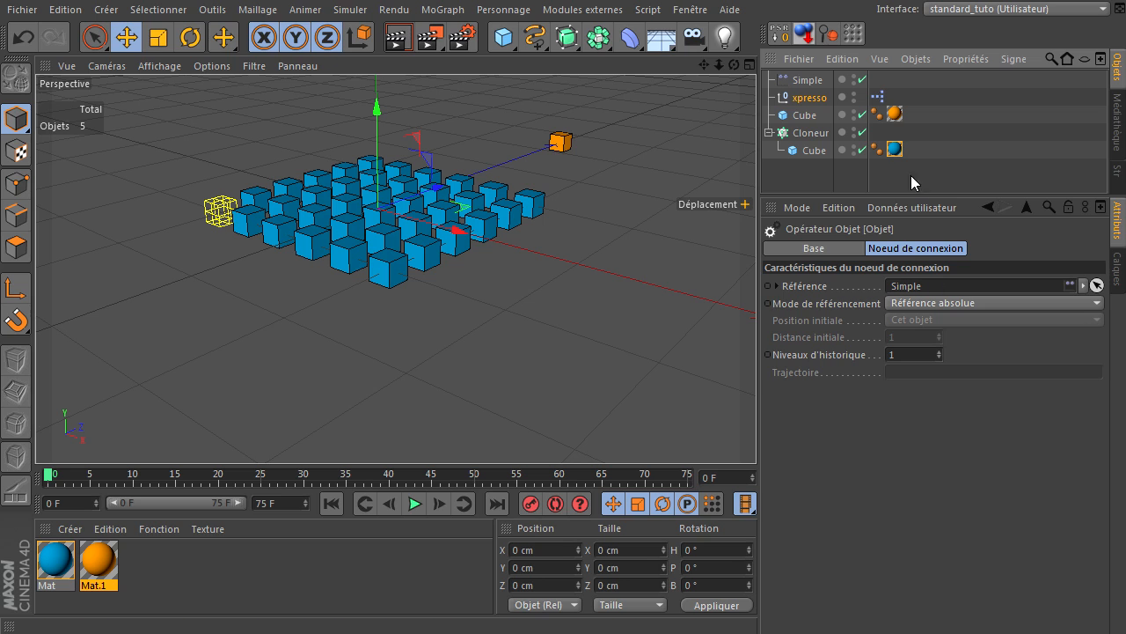
pyautogui.click(805, 98)
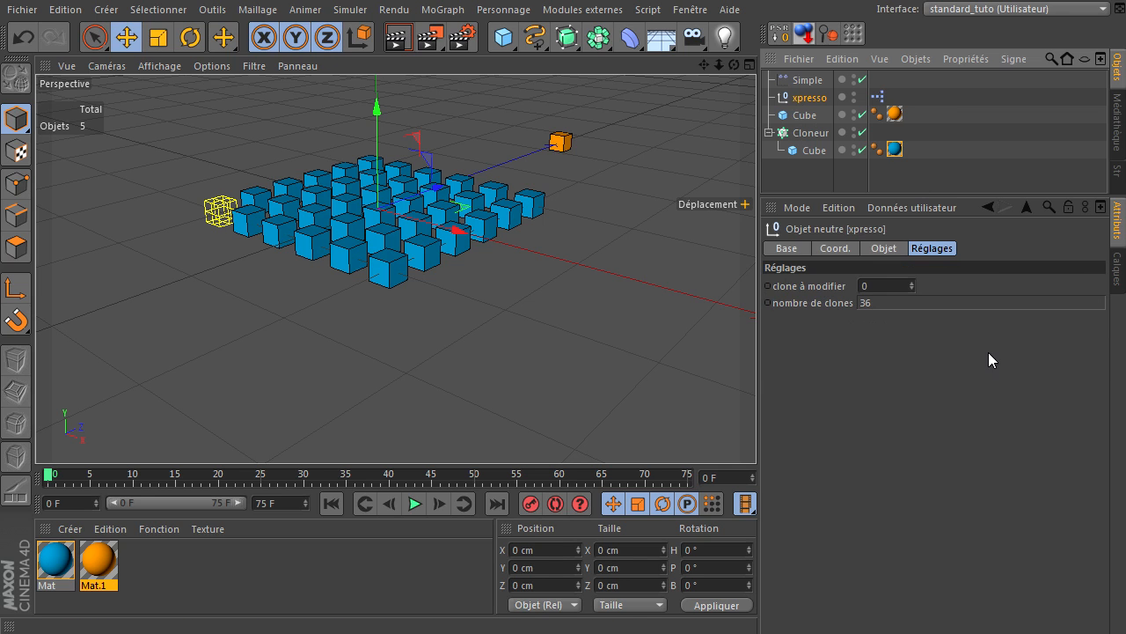
pyautogui.click(912, 283)
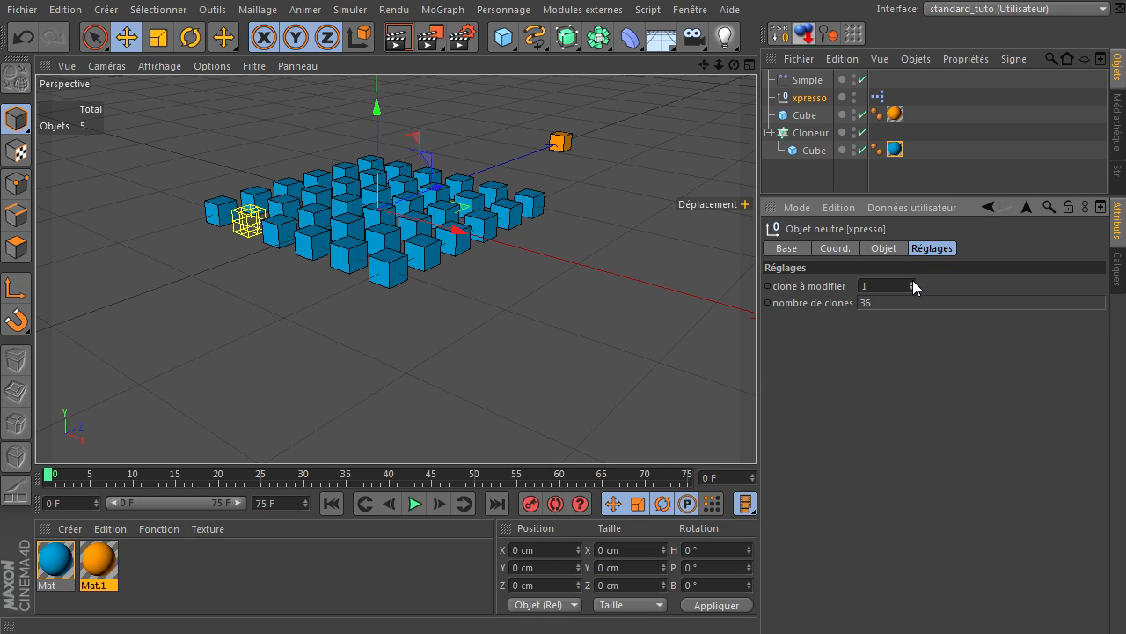
pyautogui.click(913, 281)
pyautogui.click(913, 282)
pyautogui.click(912, 282)
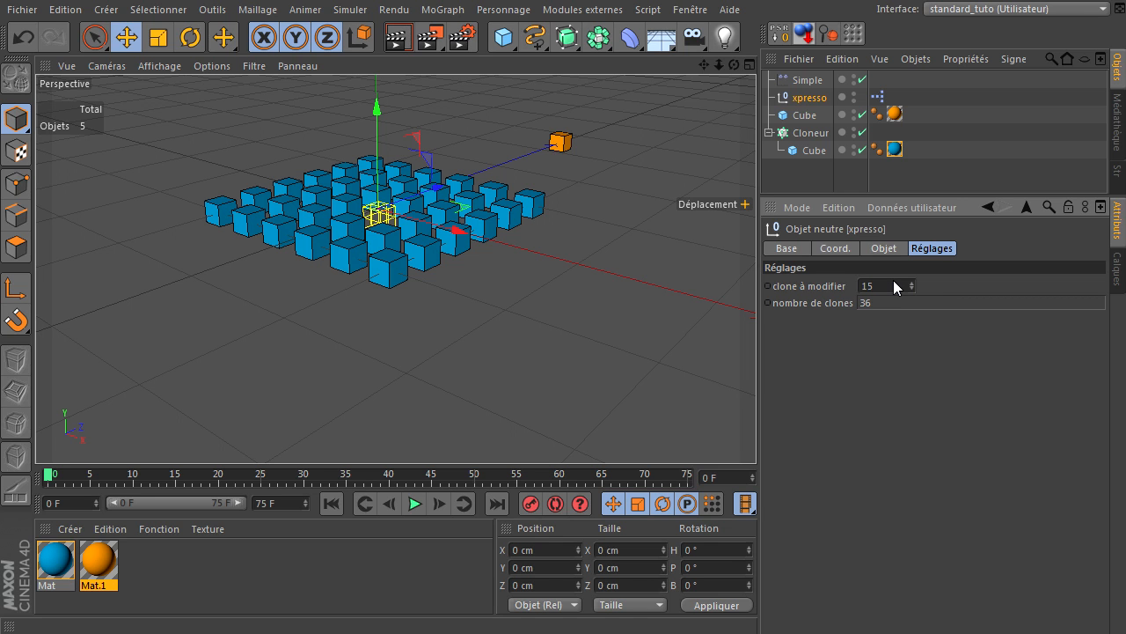
pyautogui.scroll(3, 429, 222)
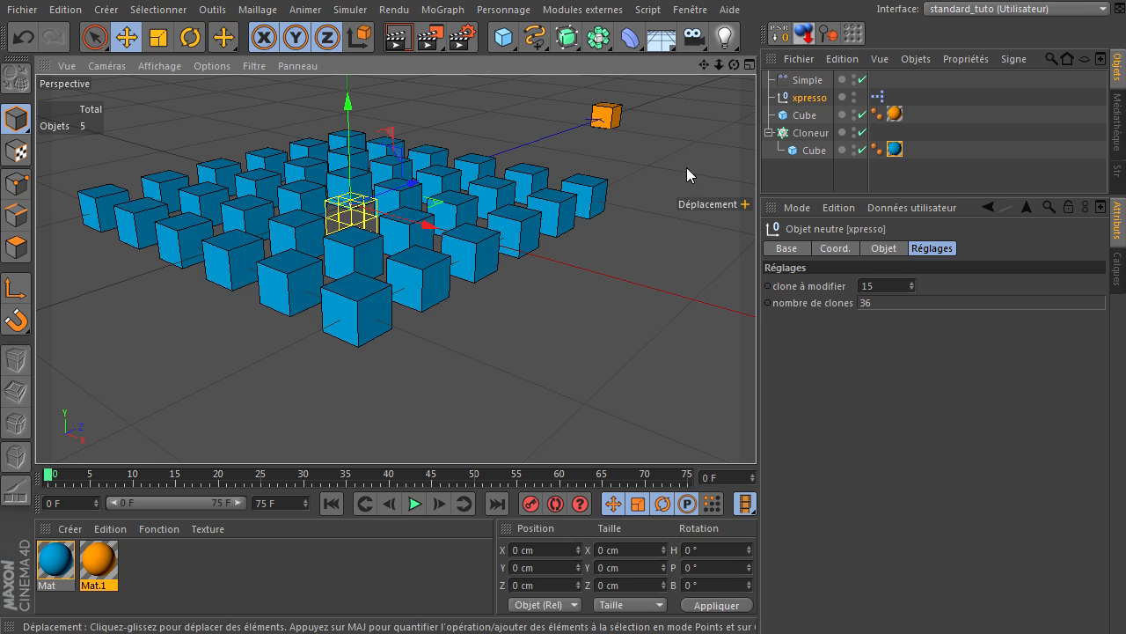
pyautogui.moveTo(704, 63); pyautogui.dragTo(880, 576)
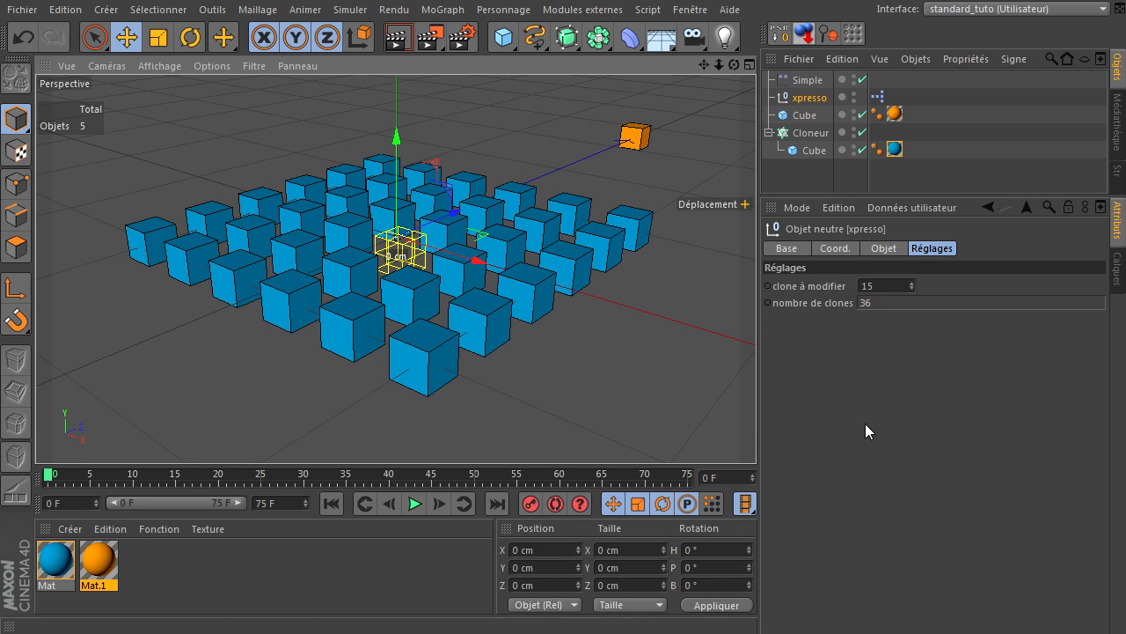
# - Move the Cube node under Simple in the XPresso graph, link Données' Position output to its Position globale input and render the view
pyautogui.click(629, 134)
pyautogui.click(649, 183)
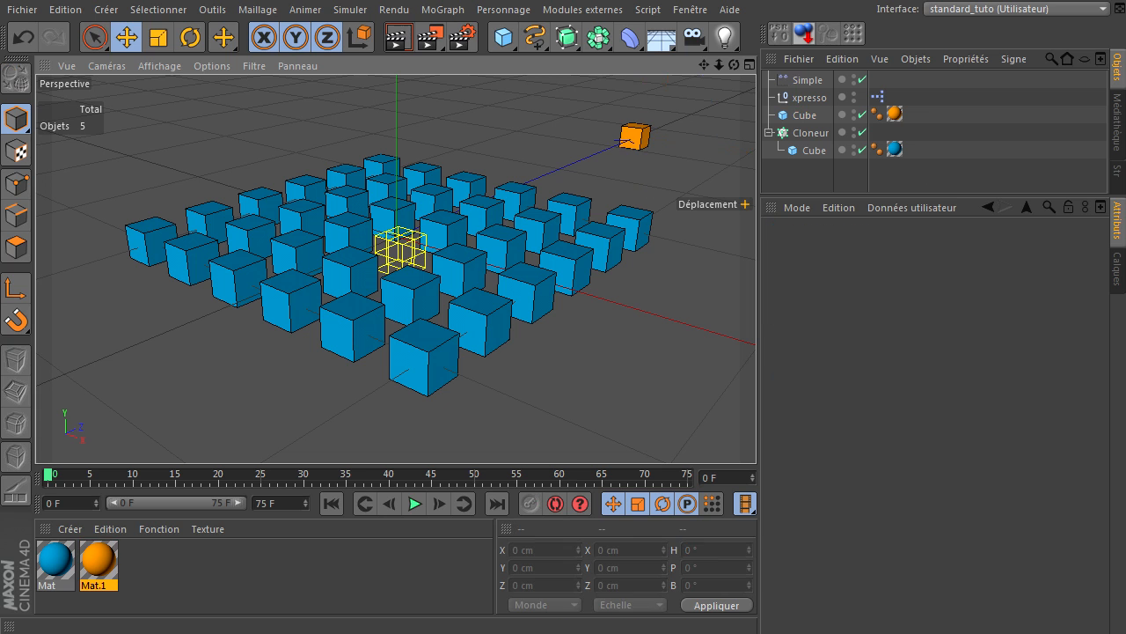
pyautogui.doubleClick(877, 97)
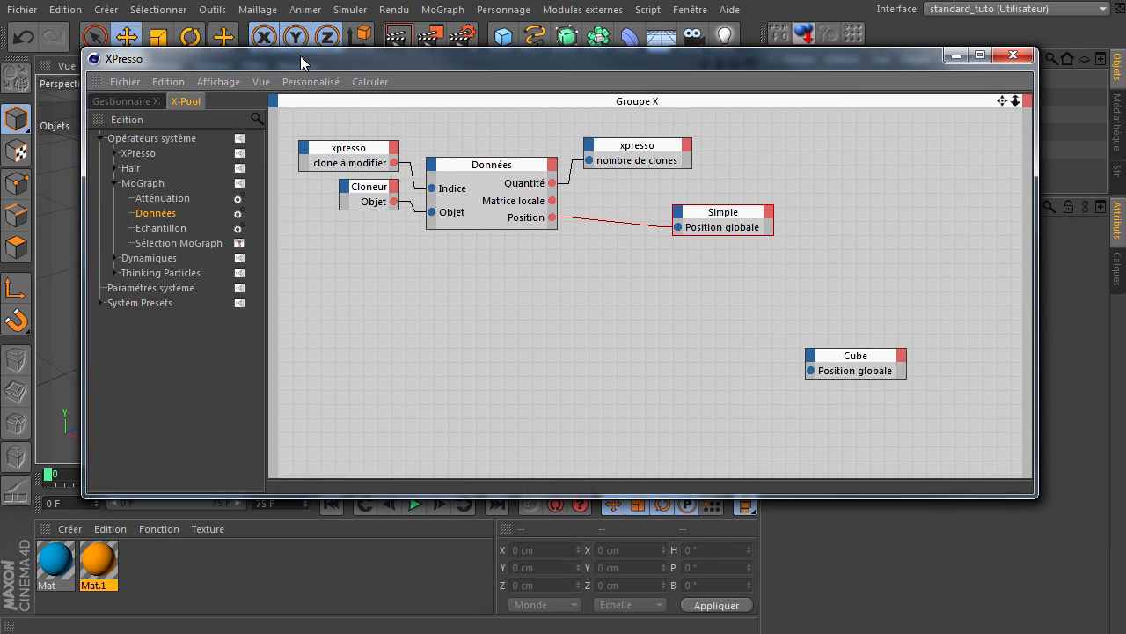
pyautogui.moveTo(843, 355); pyautogui.dragTo(710, 255)
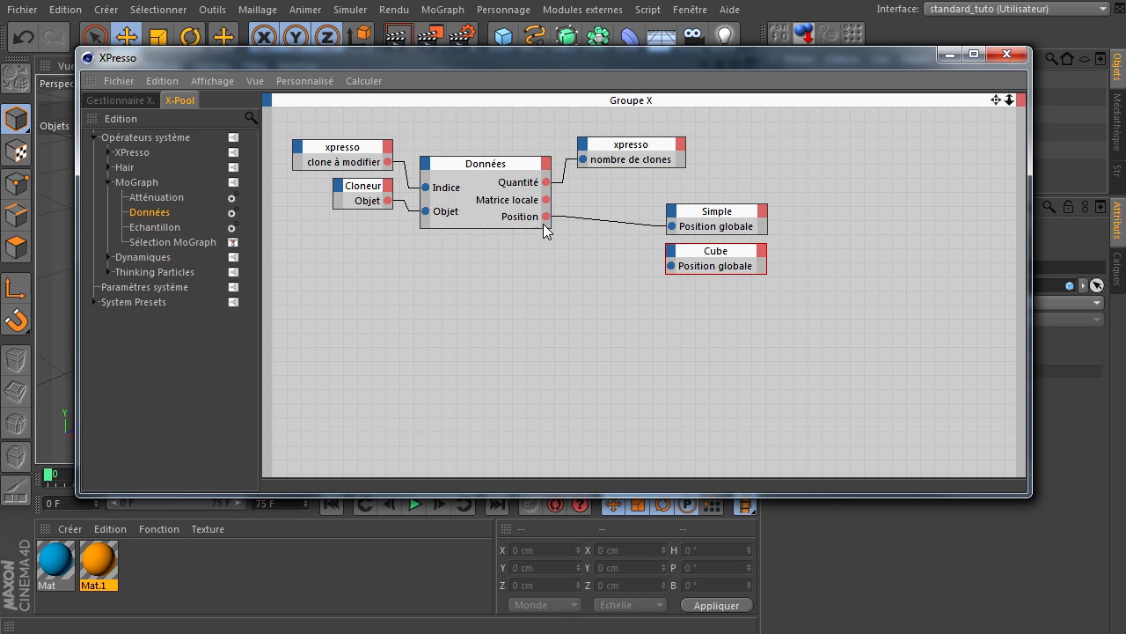
pyautogui.moveTo(546, 216); pyautogui.dragTo(673, 267)
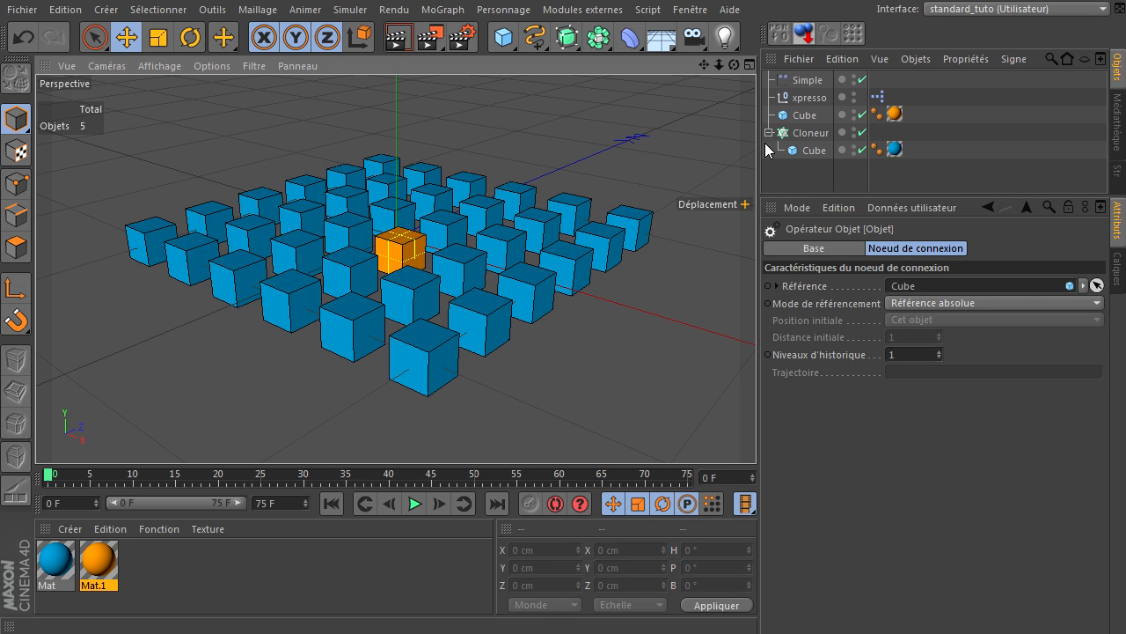
pyautogui.click(393, 42)
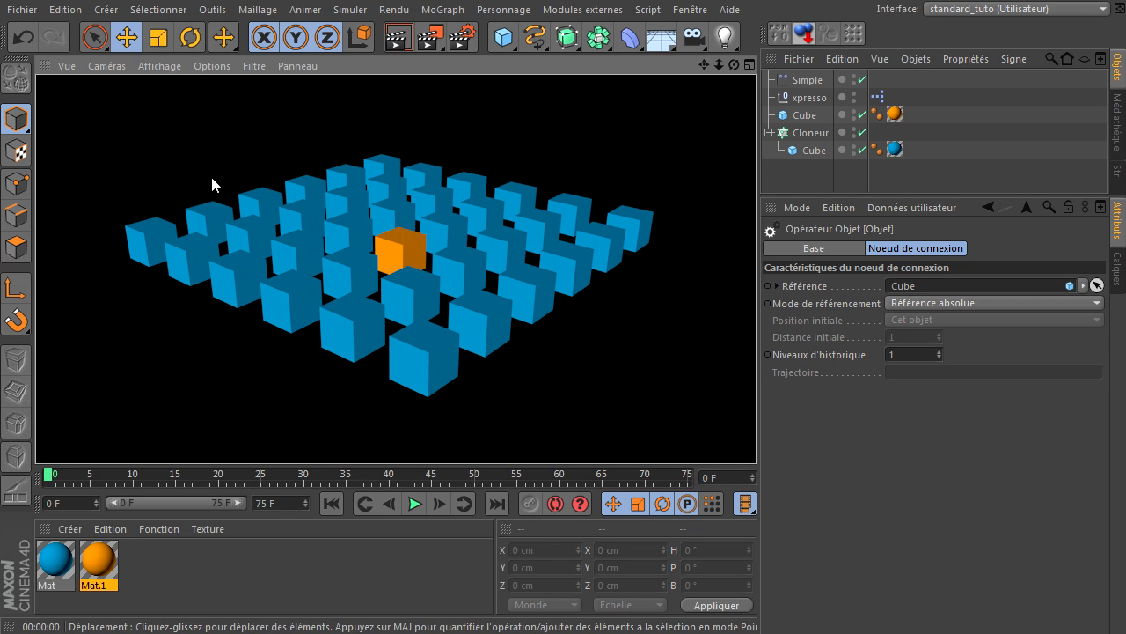
# - Add the Rendu cellulo render effect with Couleur, Illumination, Contour and Arêtes enabled, white edges and a black background, and render the view
pyautogui.click(455, 39)
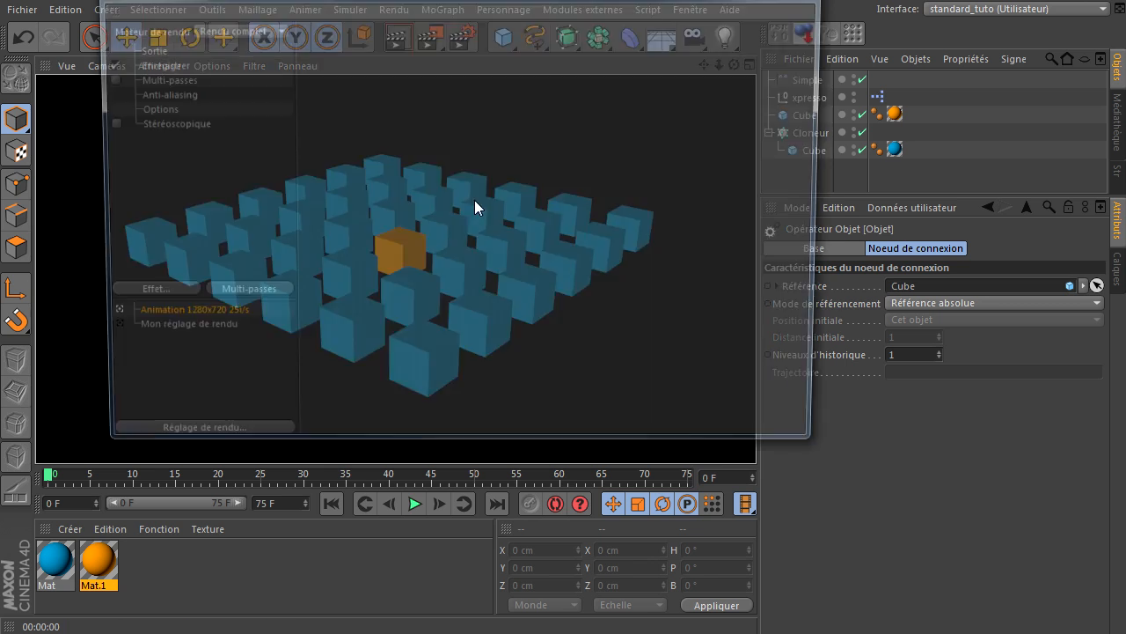
pyautogui.click(130, 295)
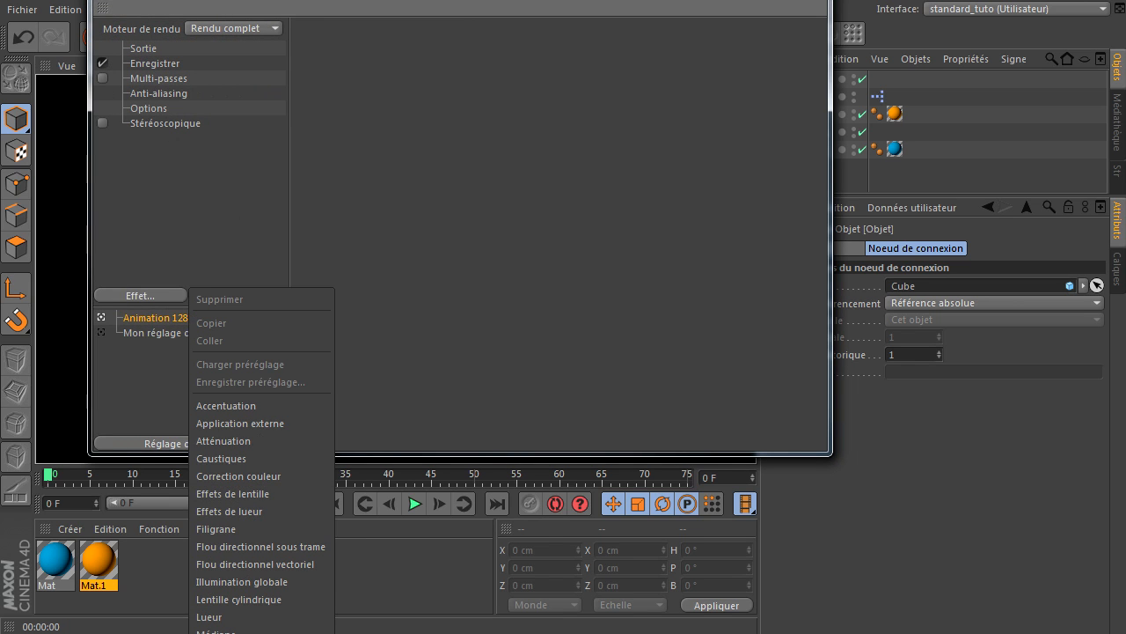
pyautogui.click(228, 587)
pyautogui.click(356, 71)
pyautogui.click(423, 122)
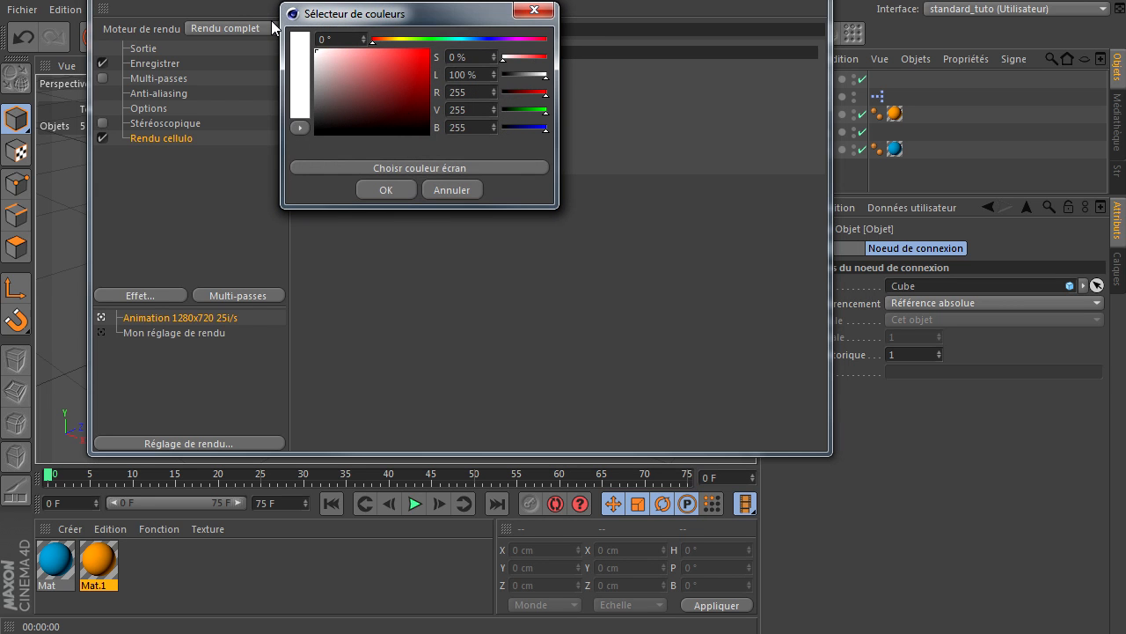
pyautogui.click(405, 190)
pyautogui.click(430, 123)
pyautogui.moveTo(403, 134); pyautogui.dragTo(366, 214)
pyautogui.click(384, 208)
pyautogui.click(799, 0)
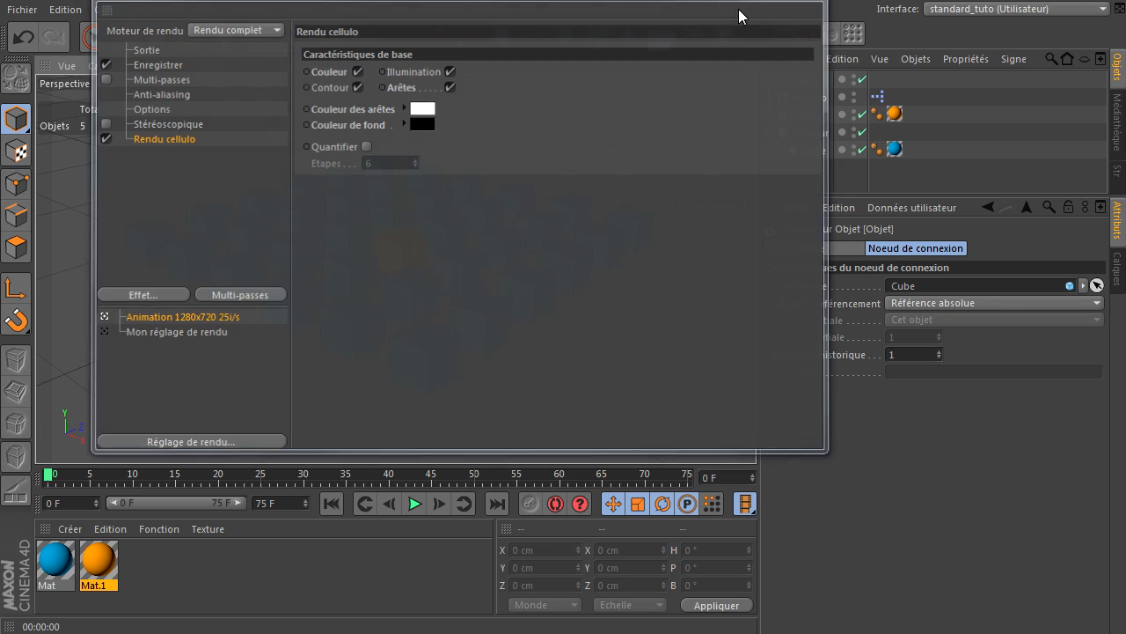
pyautogui.click(397, 37)
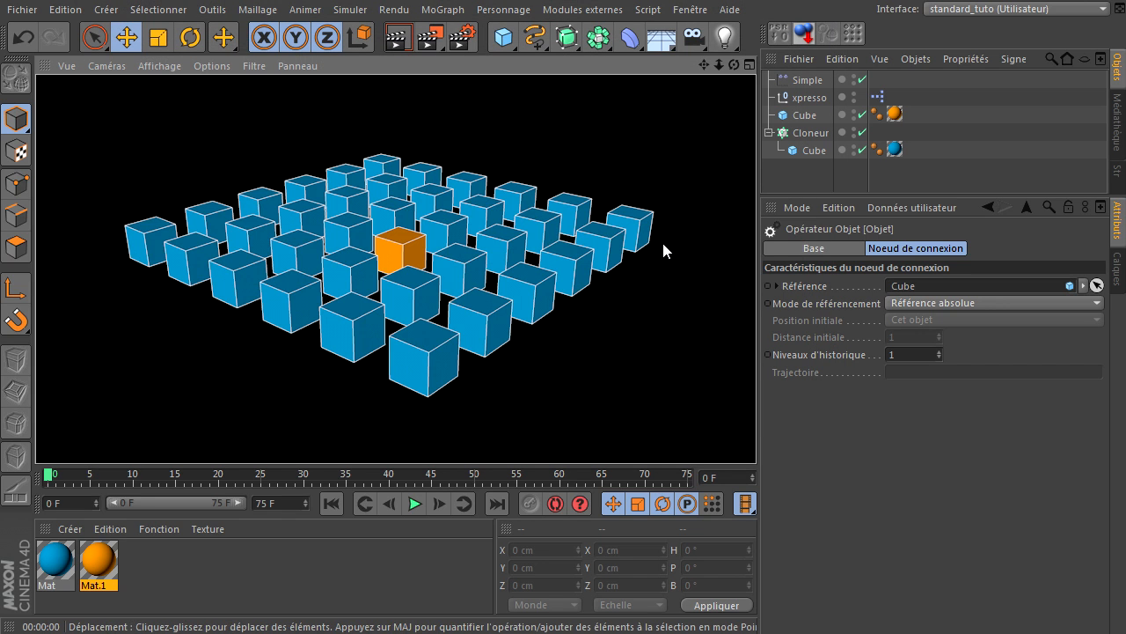
# - Set the segments of the Cube inside the Cloneur to 3 in X, Y and Z
pyautogui.click(817, 150)
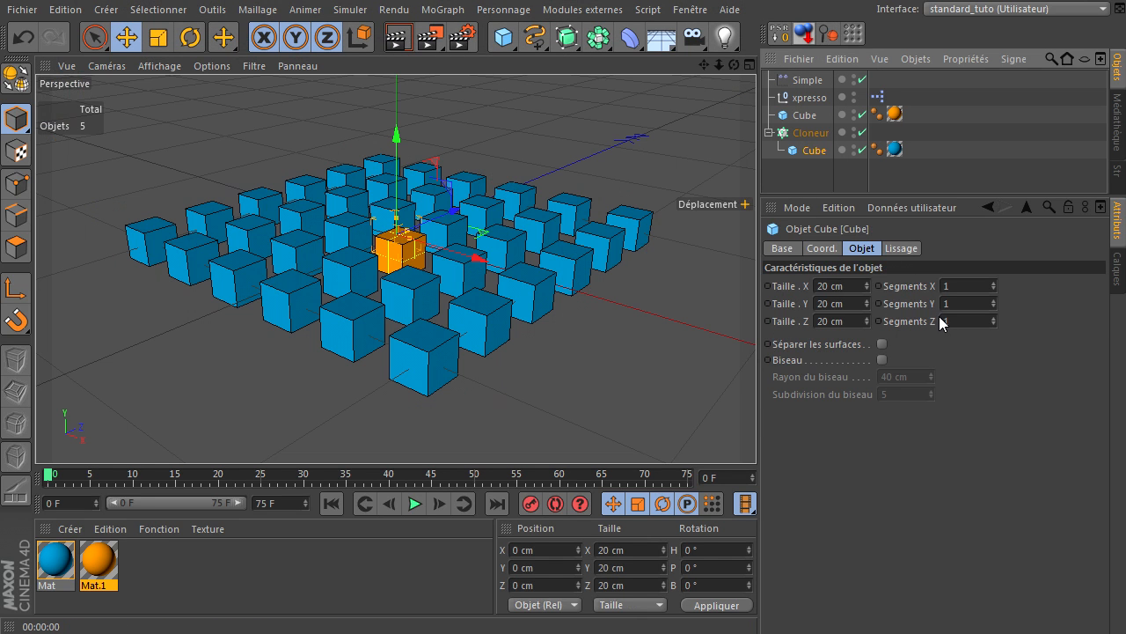
pyautogui.click(964, 291)
pyautogui.write('3')
pyautogui.click(963, 301)
pyautogui.write('3')
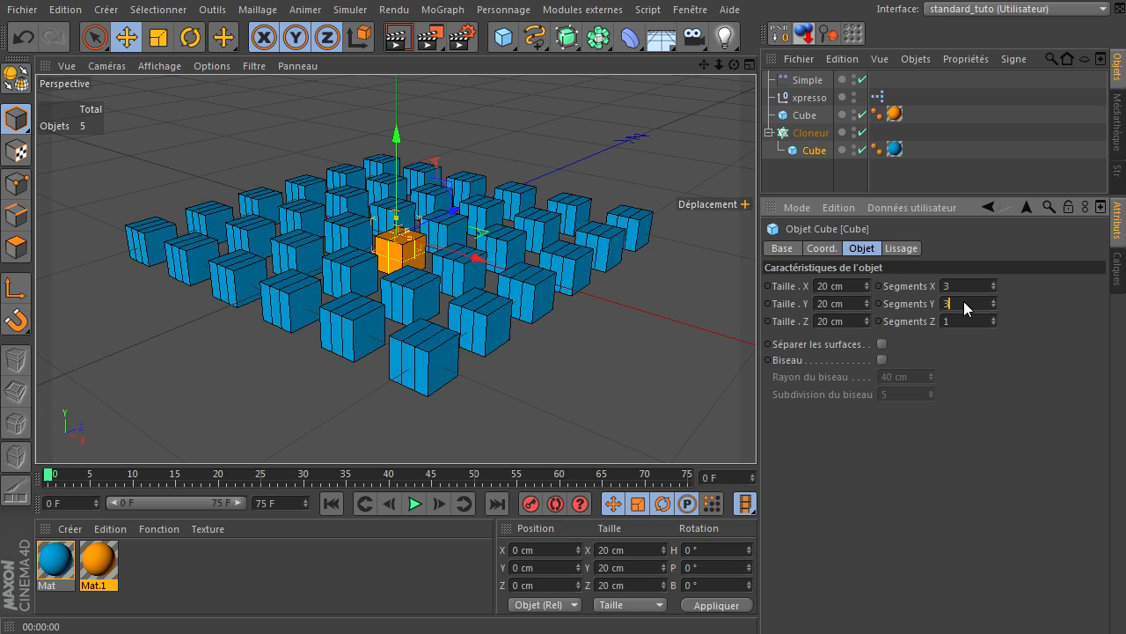
# - Set the standalone orange Cube's X, Y and Z segments to 3 and render the view
pyautogui.click(808, 115)
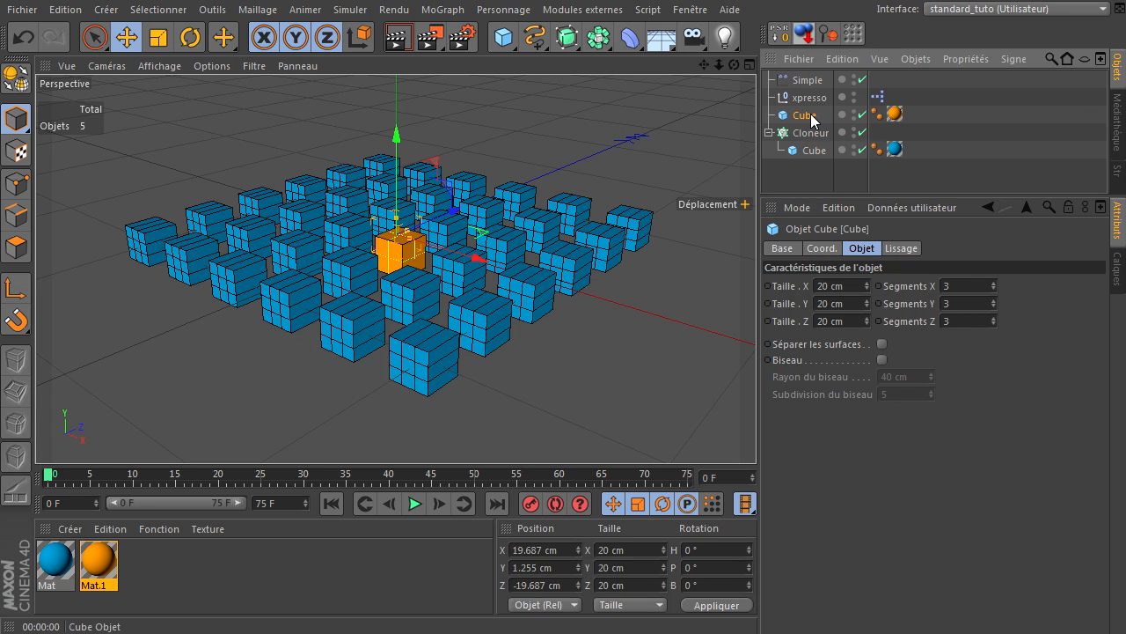
pyautogui.click(958, 284)
pyautogui.write('3')
pyautogui.click(959, 303)
pyautogui.write('3')
pyautogui.click(960, 320)
pyautogui.write('3')
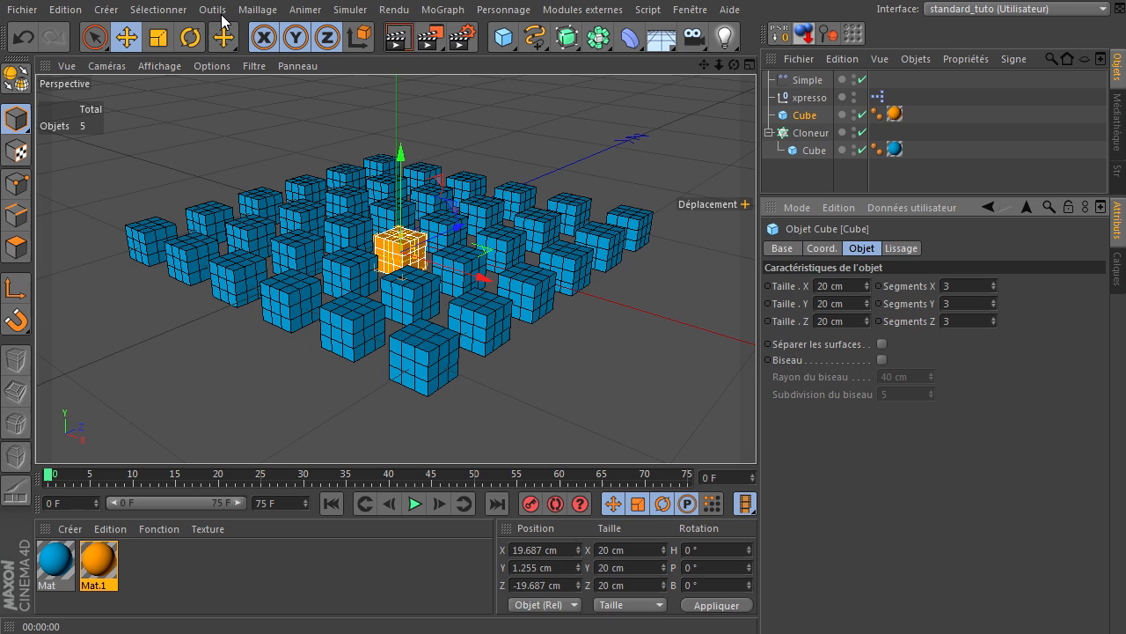
pyautogui.click(397, 37)
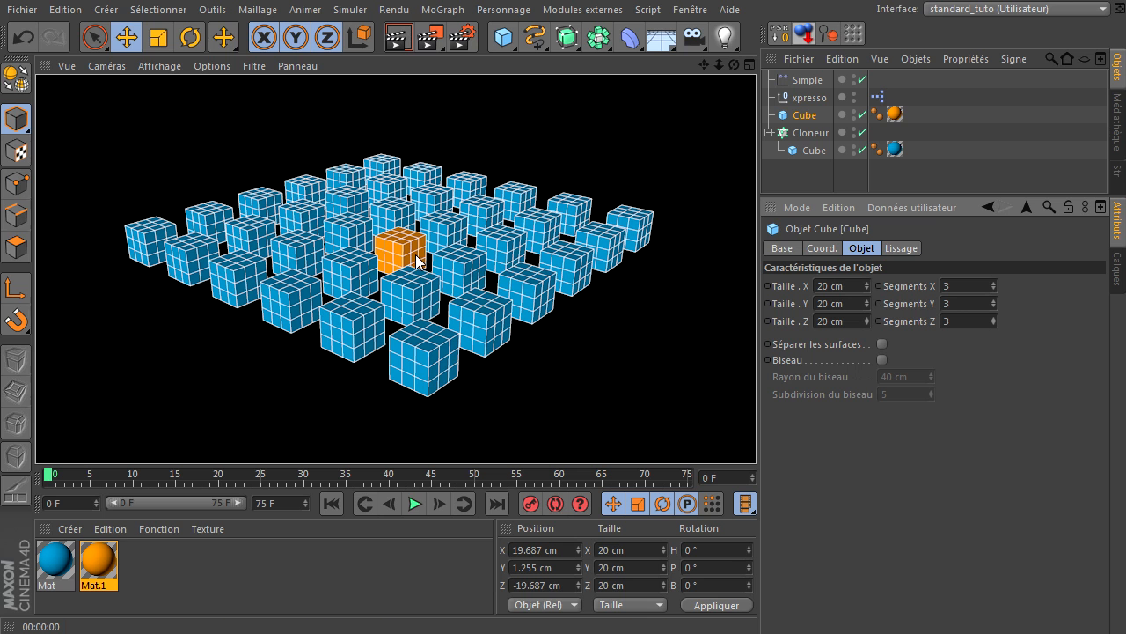
# - Lower the xpresso object's clone à modifier value one clone at a time down to 0
pyautogui.click(816, 95)
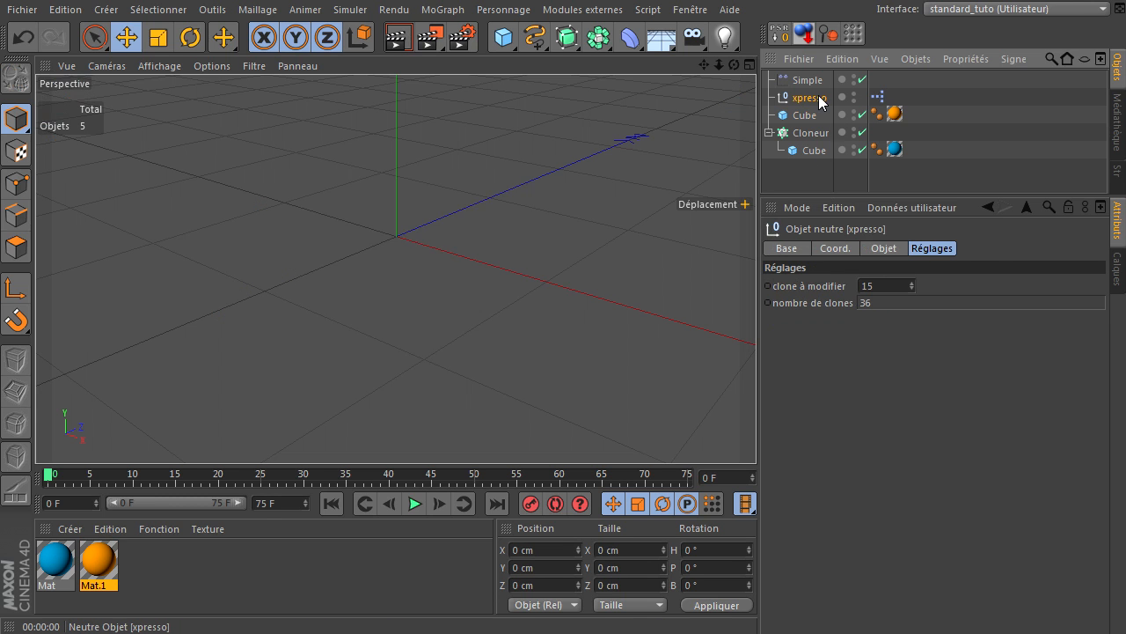
pyautogui.click(910, 288)
pyautogui.click(910, 288)
pyautogui.click(910, 288)
pyautogui.click(910, 288)
pyautogui.click(910, 287)
pyautogui.click(910, 288)
pyautogui.click(910, 288)
pyautogui.click(910, 288)
pyautogui.click(910, 288)
pyautogui.click(910, 287)
pyautogui.click(910, 287)
pyautogui.click(910, 288)
pyautogui.click(910, 287)
pyautogui.click(910, 288)
pyautogui.click(910, 287)
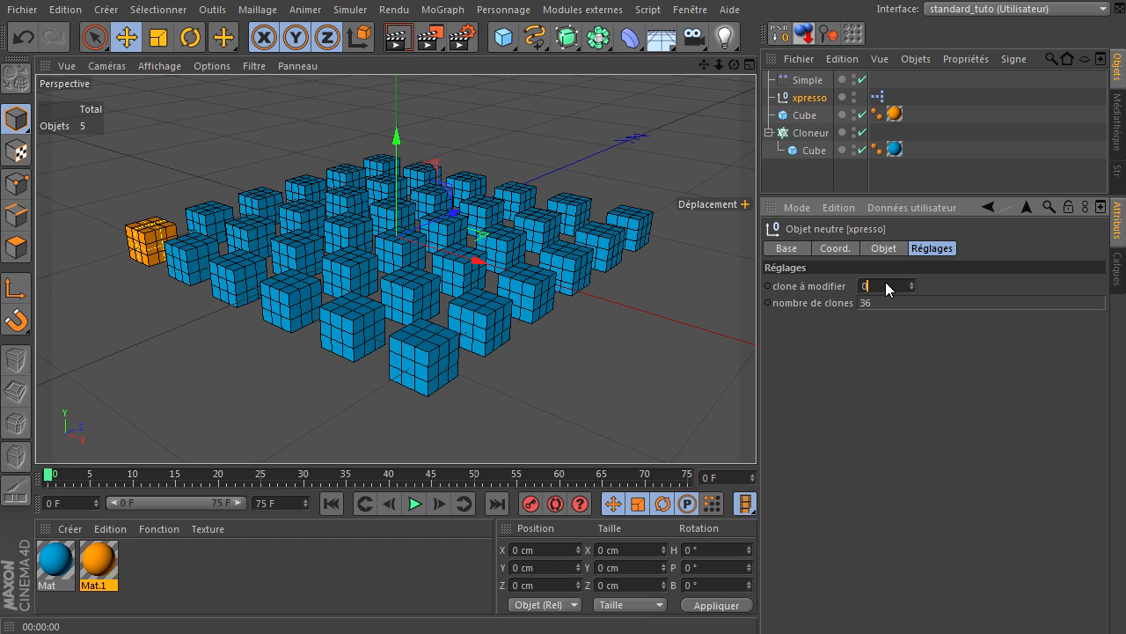
# - Set clone à modifier to 35 to test the last clone and return it to 0
pyautogui.write('35')
pyautogui.press('Return')
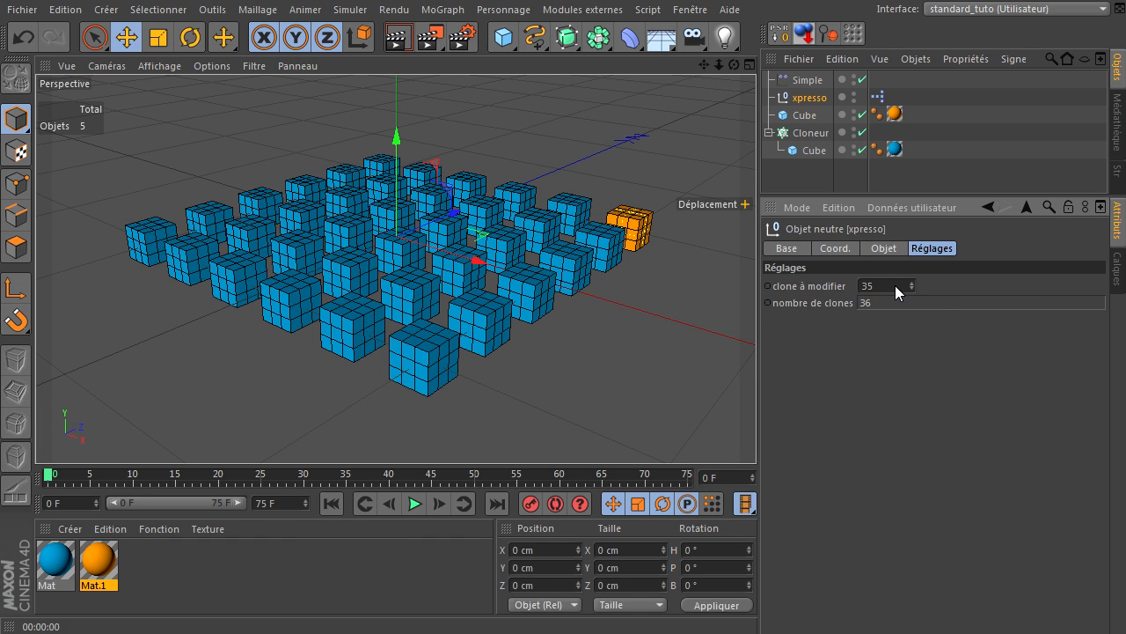
pyautogui.write('0')
pyautogui.press('Return')
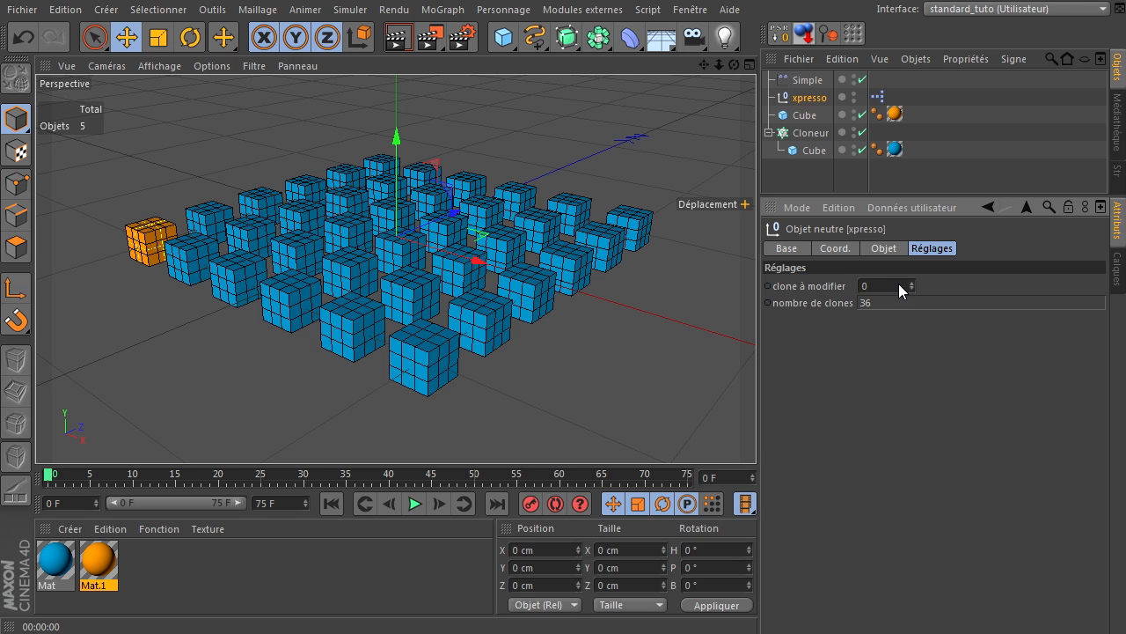
# - Open the XPresso graph and move the Simple and Cube nodes close to Données, beneath the nombre de clones node
pyautogui.doubleClick(879, 97)
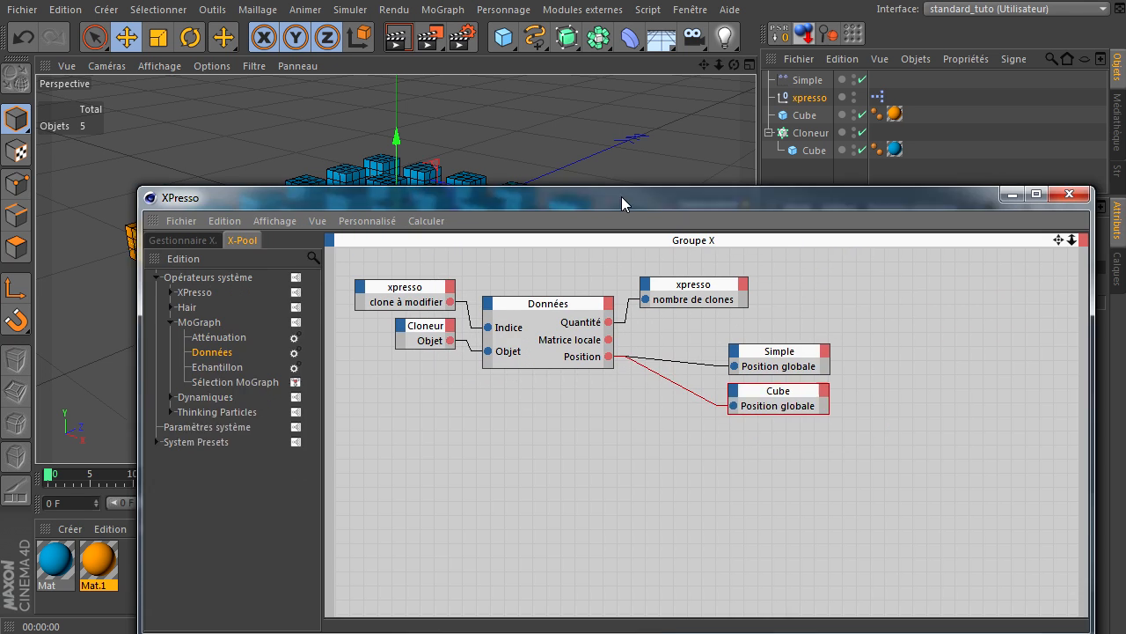
pyautogui.moveTo(621, 197); pyautogui.dragTo(565, 77)
pyautogui.moveTo(670, 368)
pyautogui.mouseDown()
pyautogui.moveTo(760, 204)
pyautogui.moveTo(666, 226)
pyautogui.moveTo(649, 214)
pyautogui.mouseUp()
pyautogui.click(771, 346)
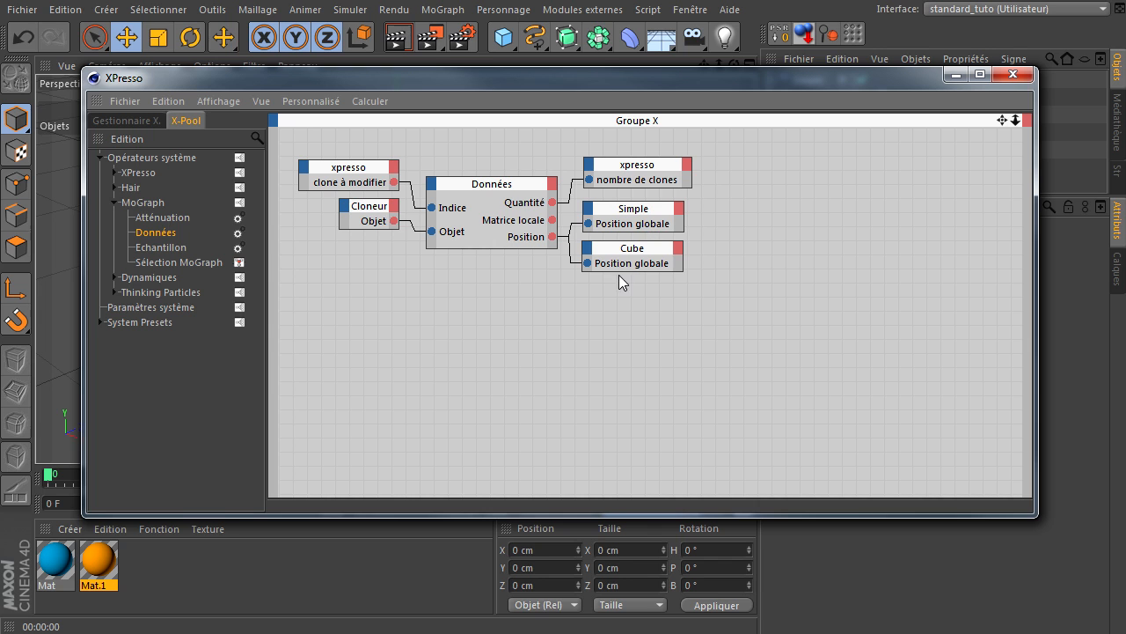
# - Delete the Cube node from the XPresso graph and the standalone orange Cube from the scene
pyautogui.click(649, 248)
pyautogui.press('Delete')
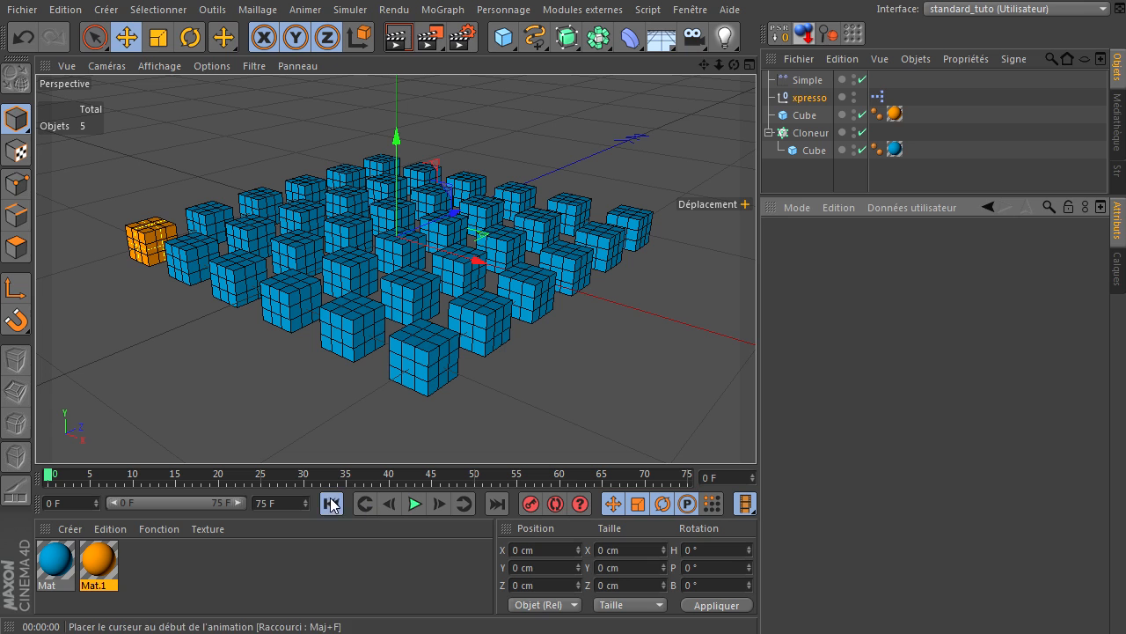
pyautogui.click(808, 121)
pyautogui.press('Delete')
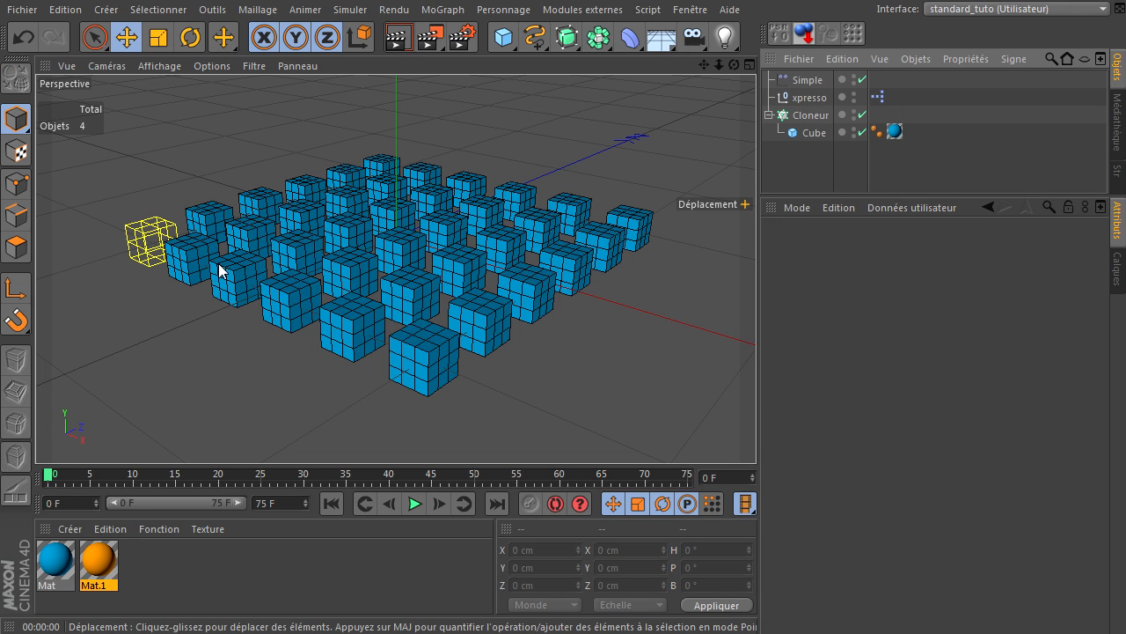
# - Invert the box-shaped falloff of the Simple effector
pyautogui.click(818, 81)
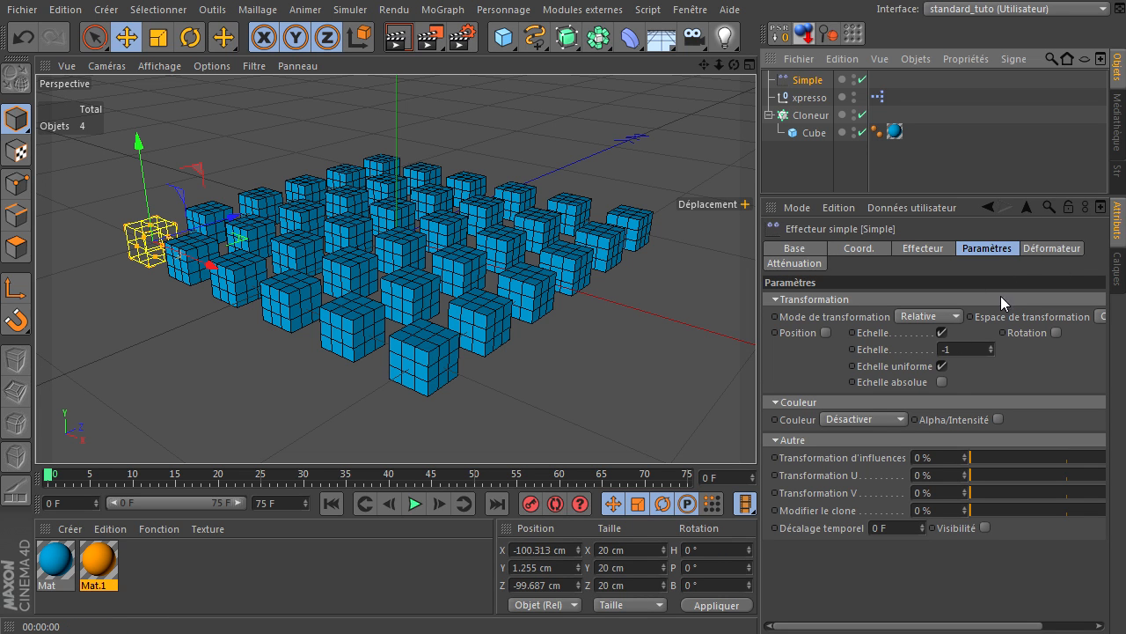
pyautogui.click(795, 262)
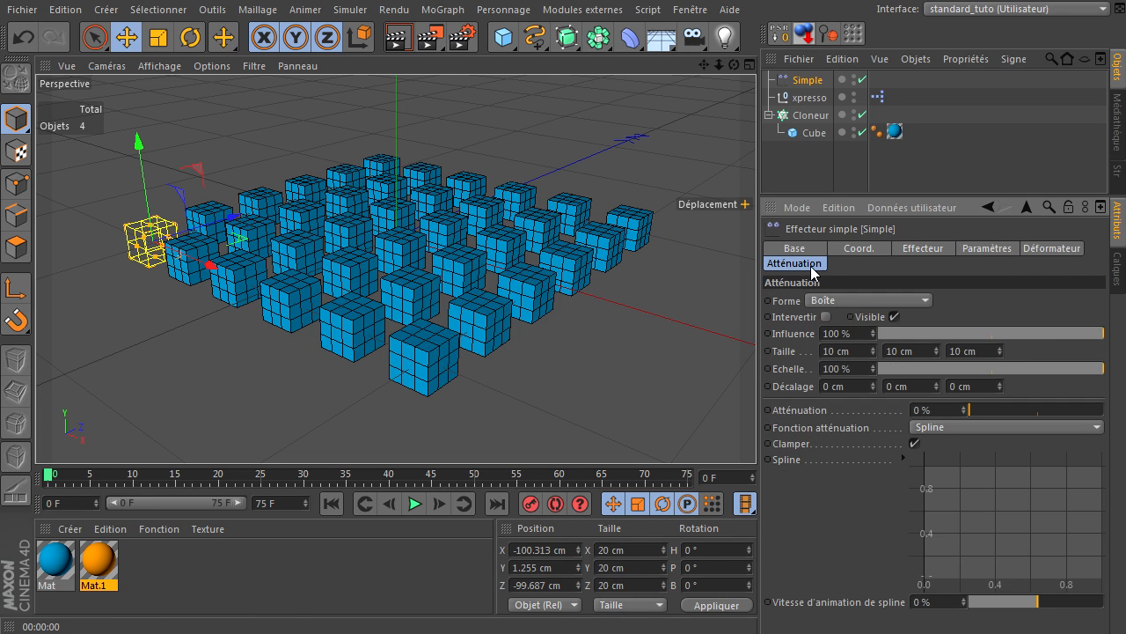
pyautogui.click(826, 317)
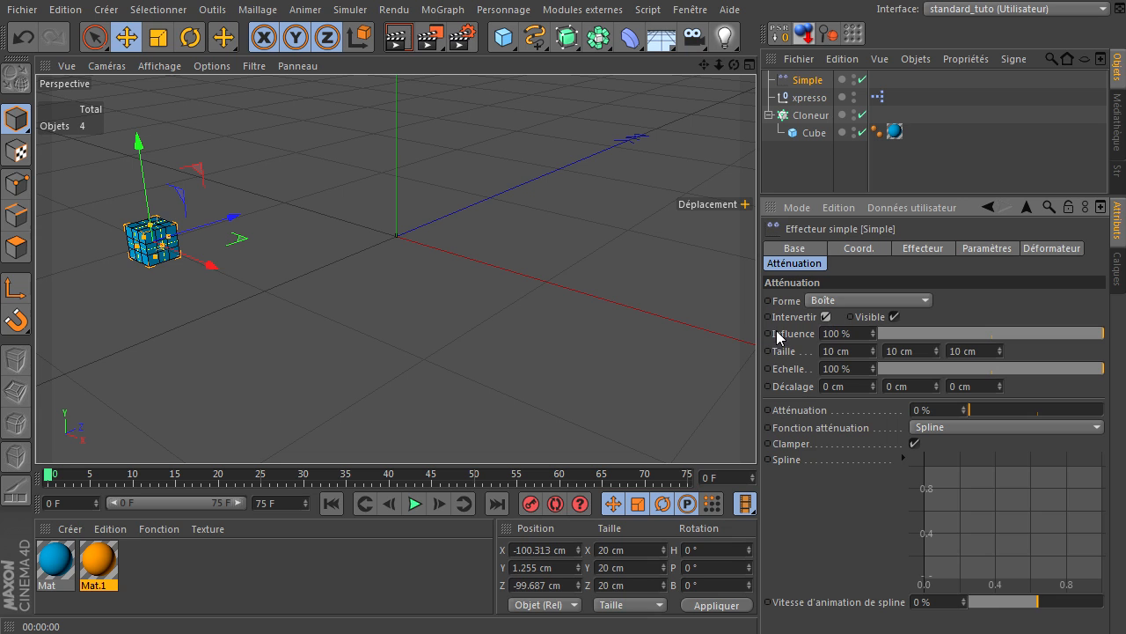
# - Test the inverted falloff by raising the xpresso object's clone à modifier to 17 and resetting it to 0
pyautogui.click(806, 98)
pyautogui.moveTo(911, 282); pyautogui.dragTo(911, 282)
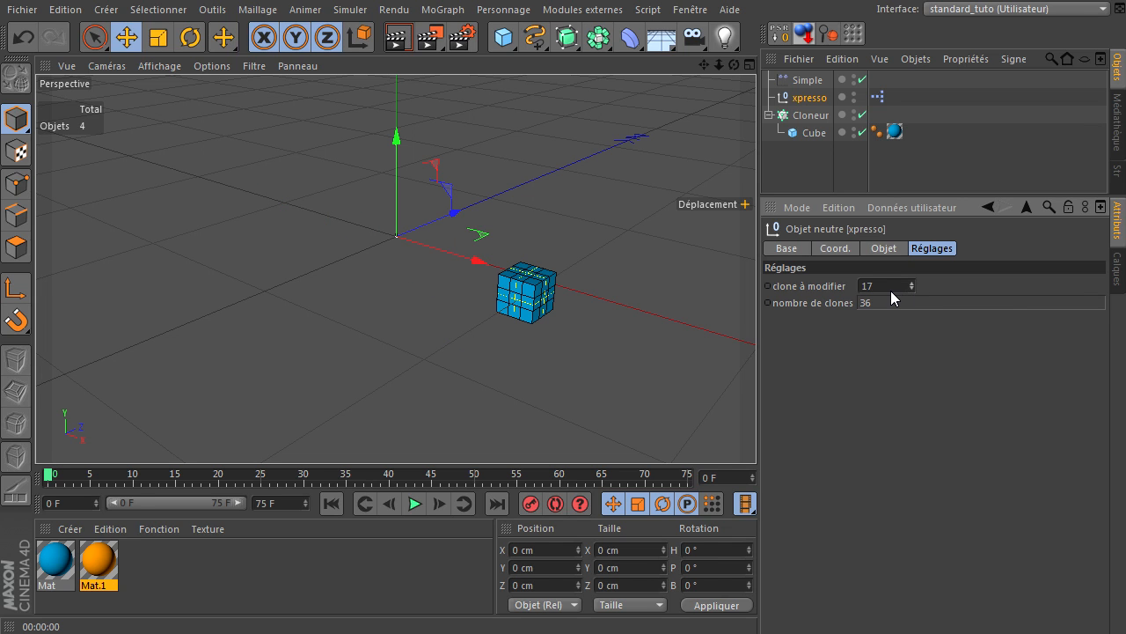
pyautogui.press('Return')
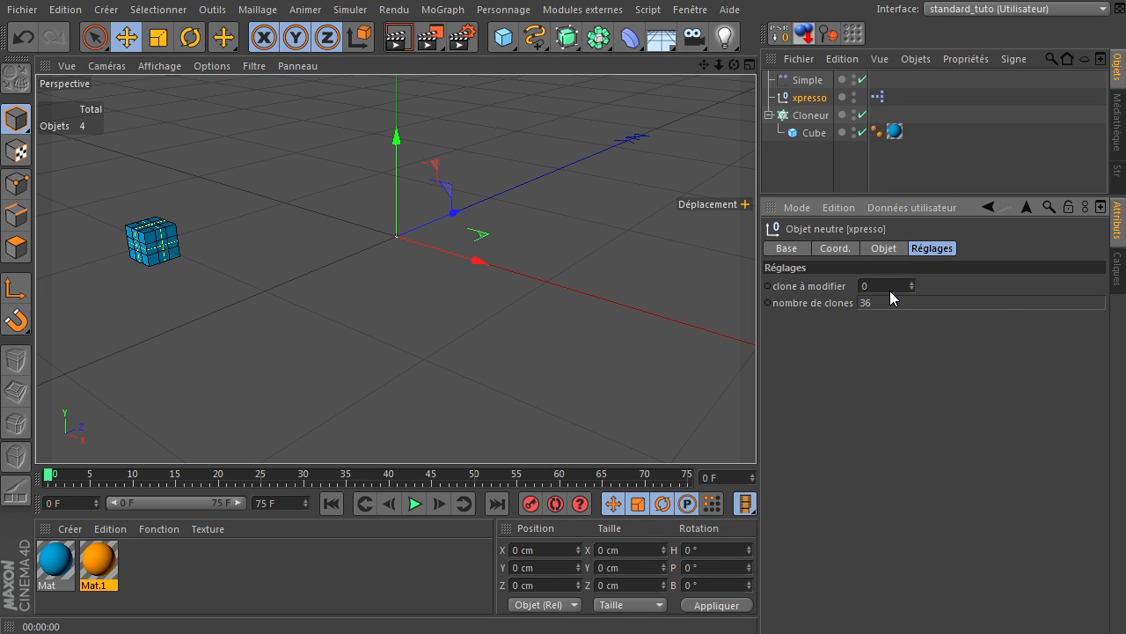
# - Turn off the inversion of the Simple effector's box falloff
pyautogui.click(877, 96)
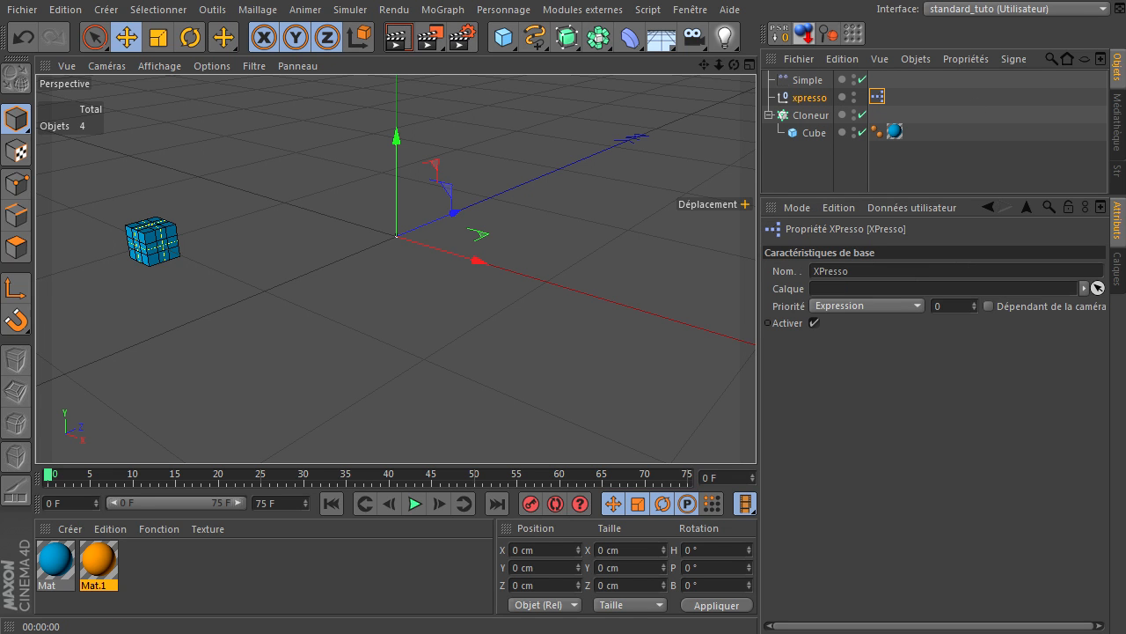
pyautogui.click(807, 80)
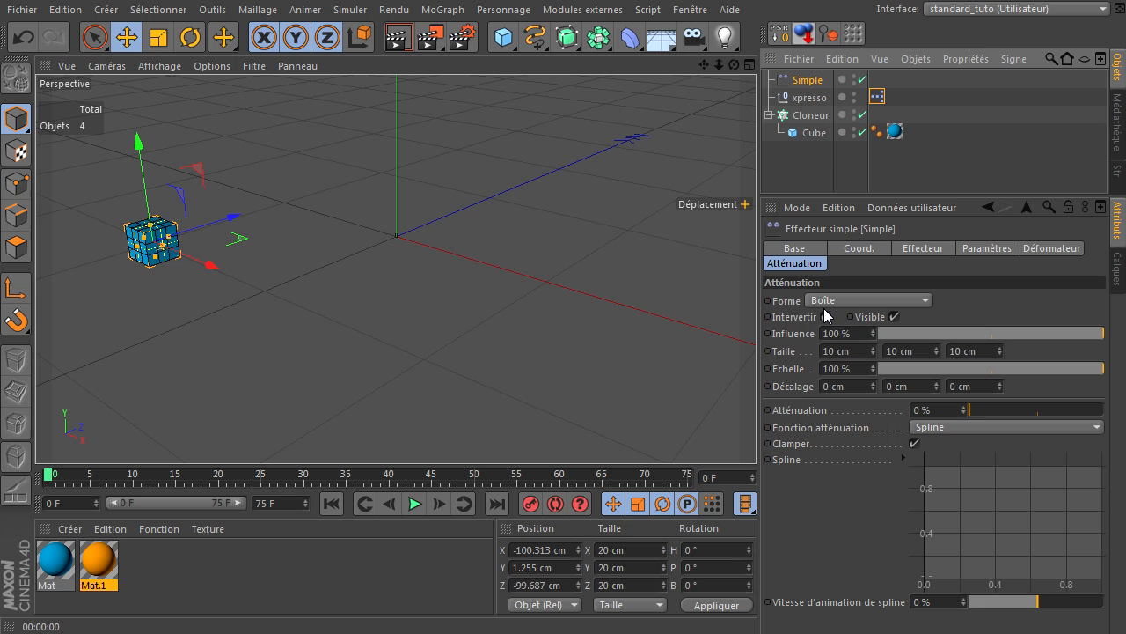
pyautogui.click(825, 316)
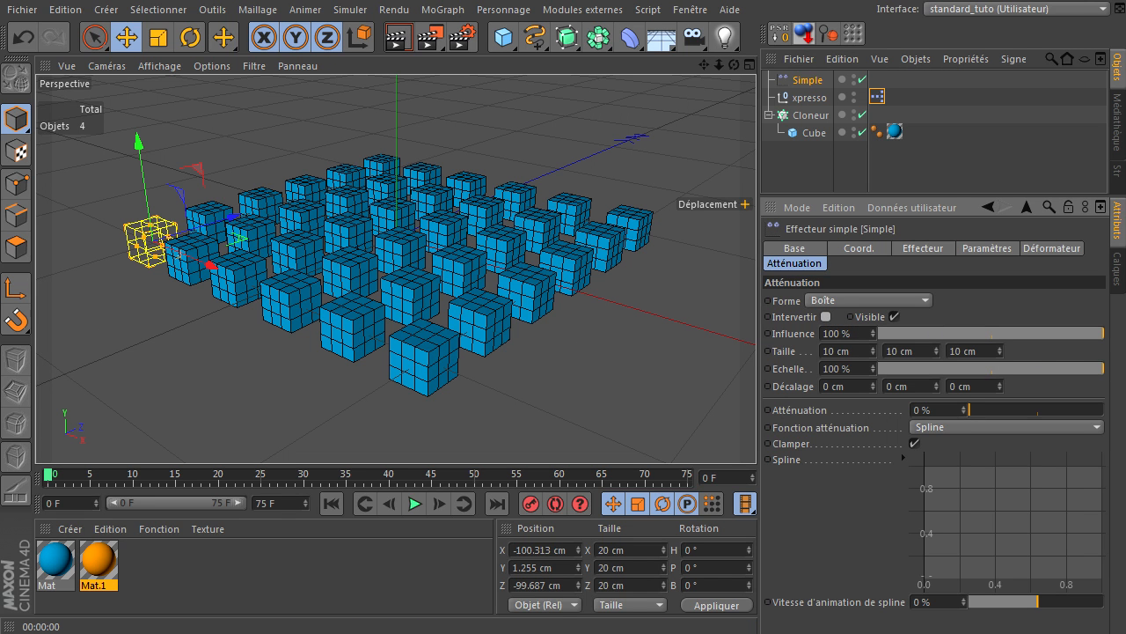
# - Disconnect the Données Position output from the Simple node and move that node away, keeping the XPresso window clear of the viewport
pyautogui.doubleClick(876, 97)
pyautogui.moveTo(777, 130); pyautogui.dragTo(907, 107)
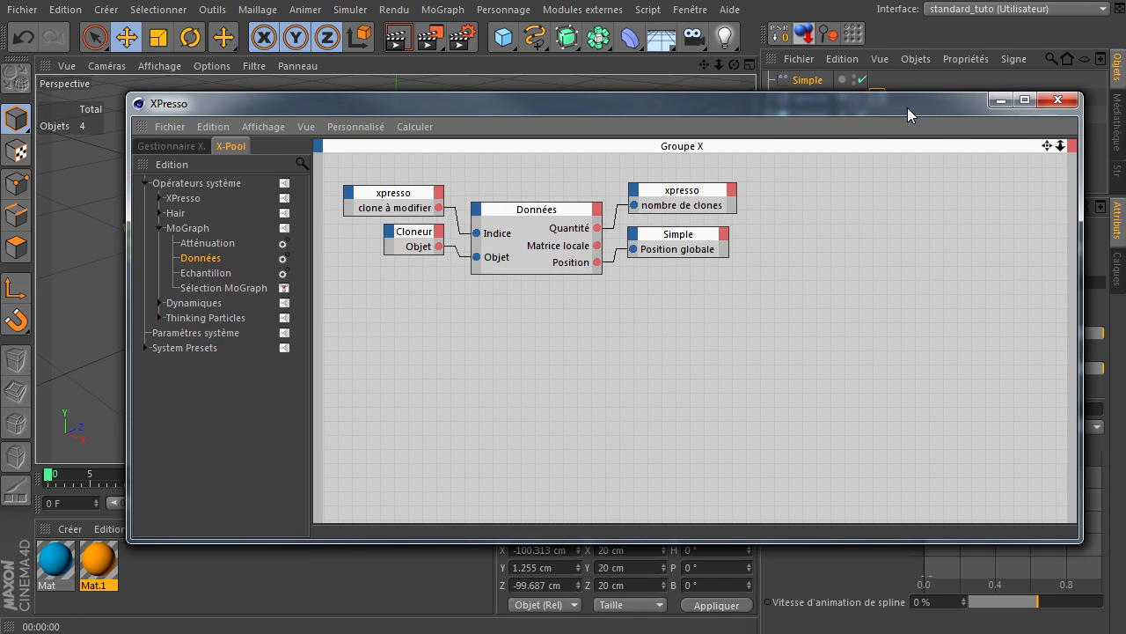
pyautogui.doubleClick(613, 253)
pyautogui.moveTo(686, 236); pyautogui.dragTo(905, 247)
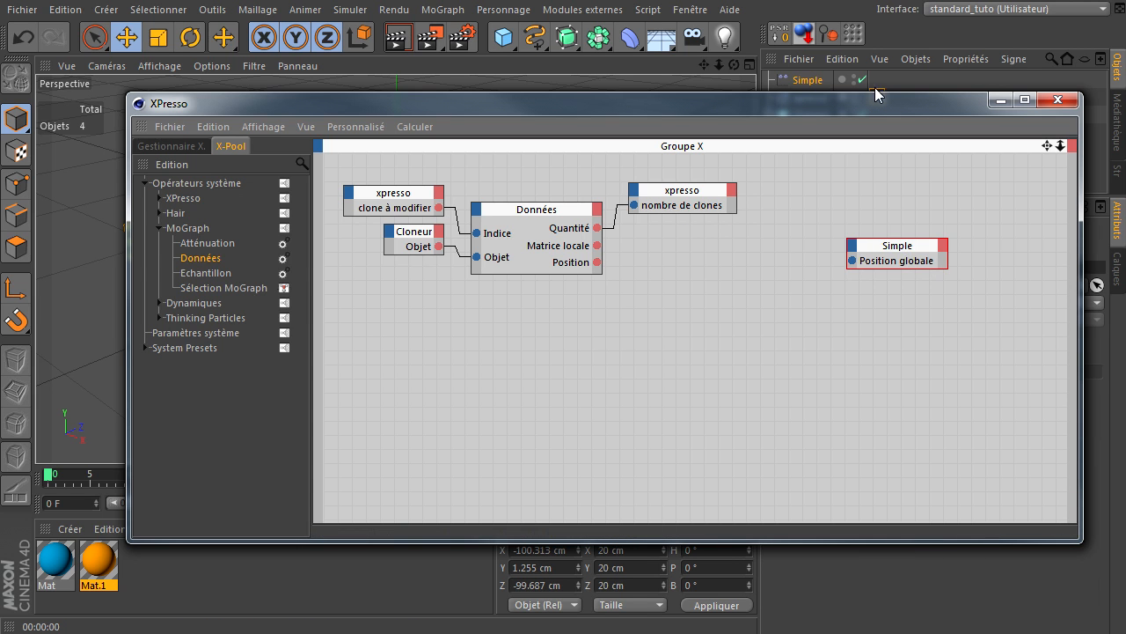
pyautogui.moveTo(820, 109); pyautogui.dragTo(1125, 167)
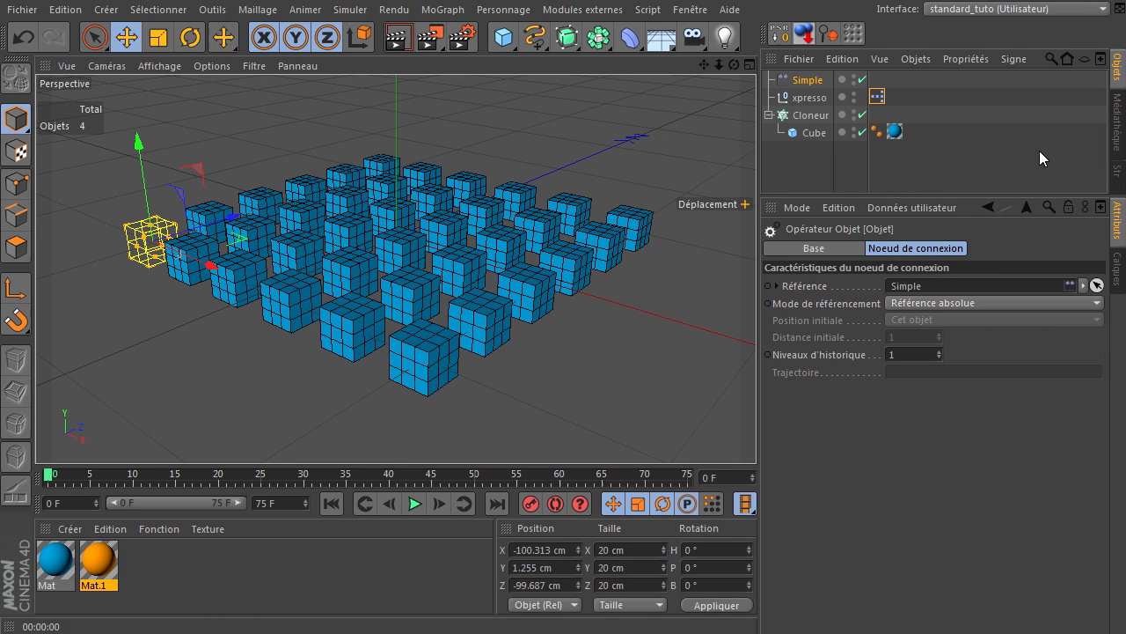
# - Disable the Simple effector's scale transformation and enable its position transformation with P.Y at 100 cm
pyautogui.click(808, 80)
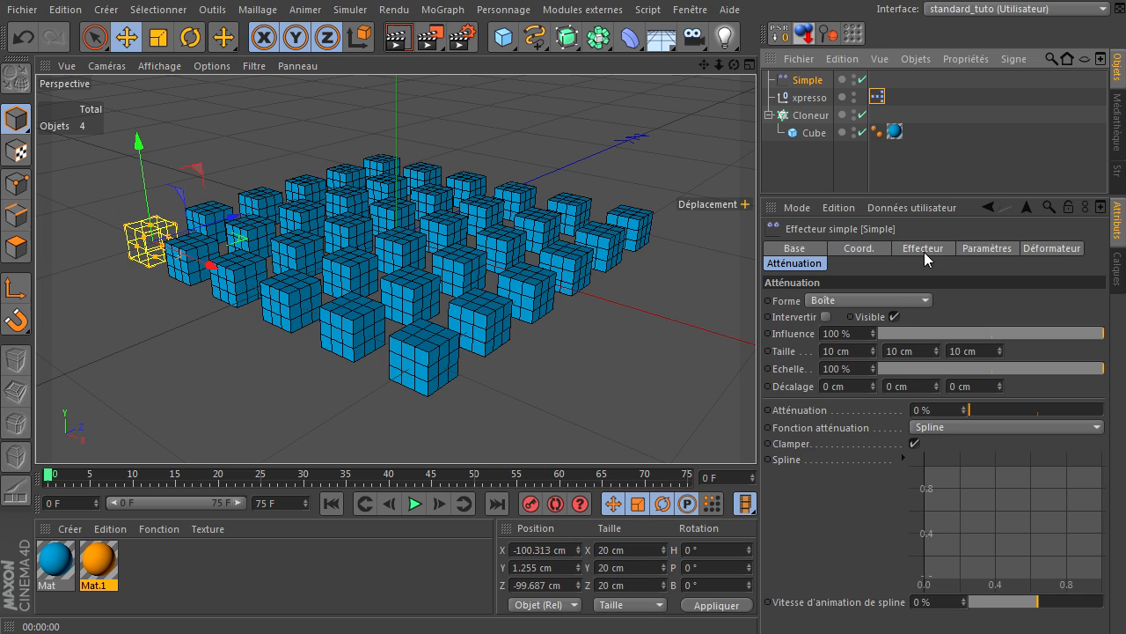
pyautogui.click(975, 249)
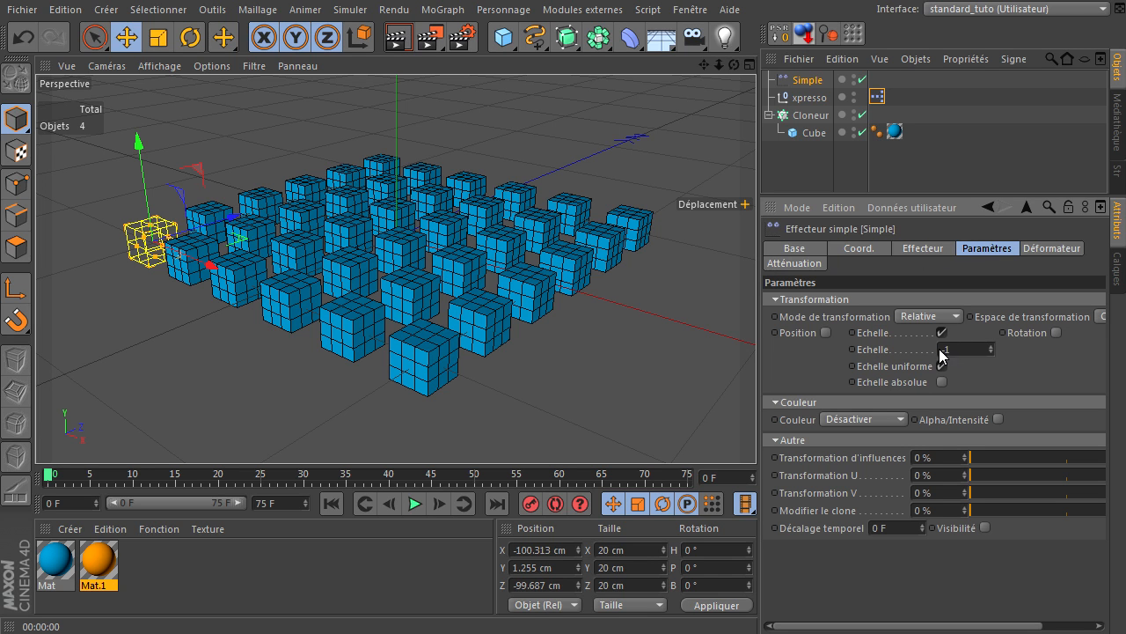
pyautogui.click(941, 333)
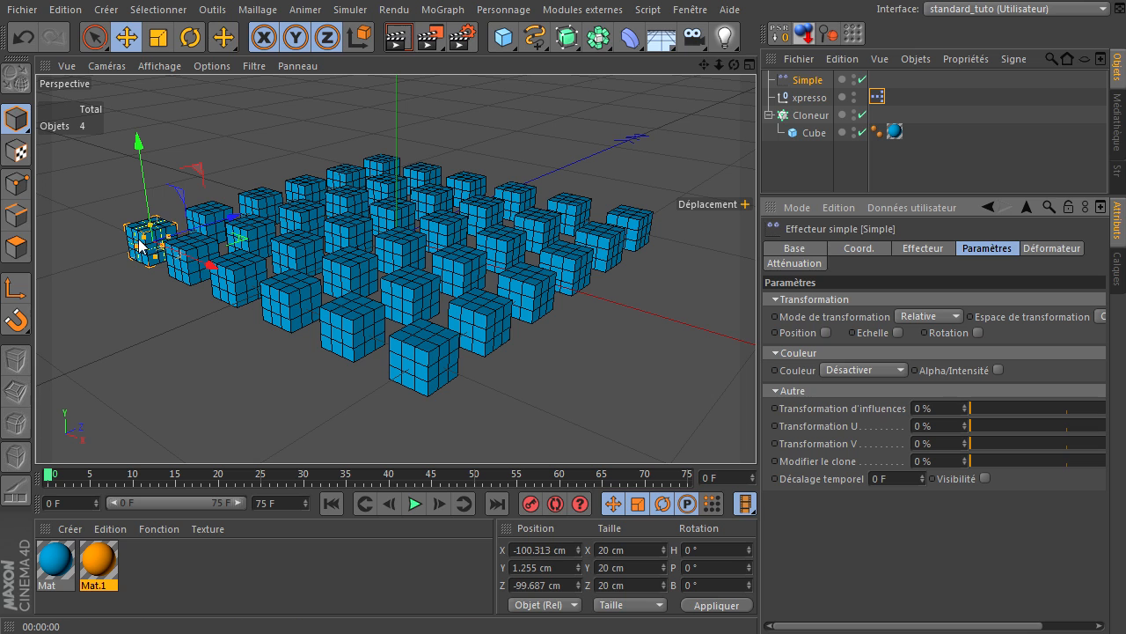
pyautogui.click(827, 333)
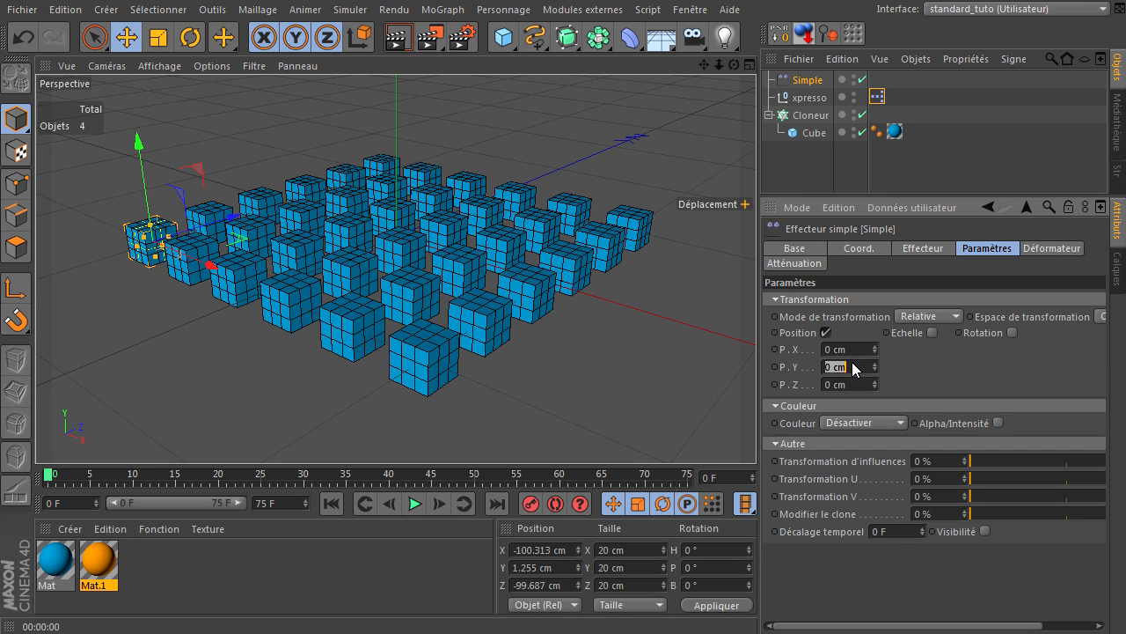
# - Enable the Simple effector's rotation transformation and set R.H, R.P and R.B to 45° each
pyautogui.click(1013, 332)
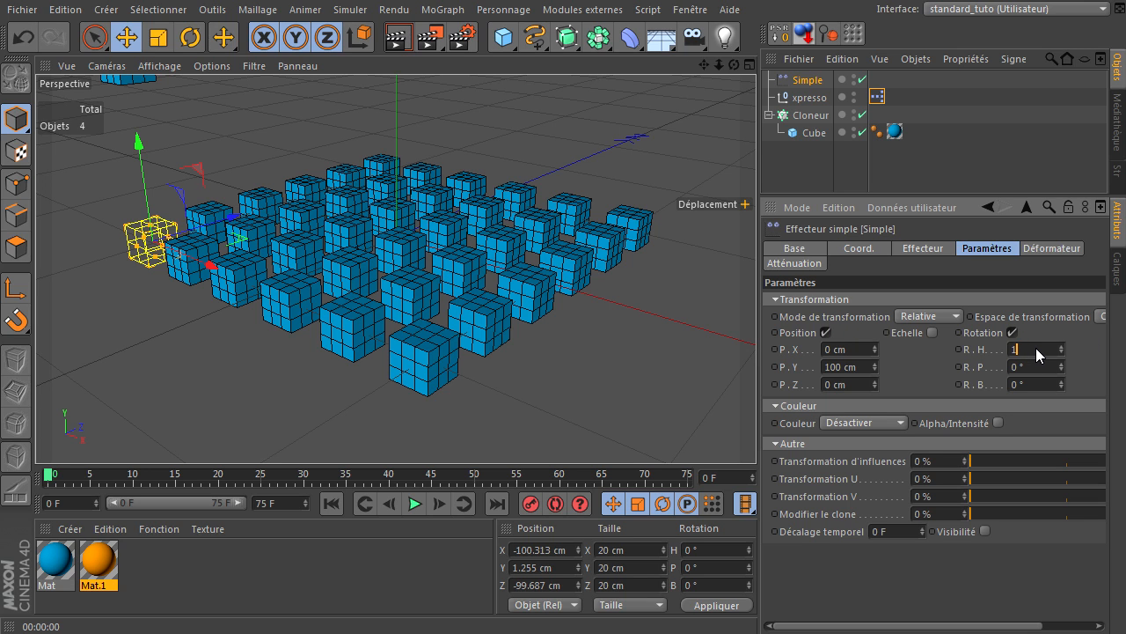
pyautogui.doubleClick(1041, 361)
pyautogui.doubleClick(1048, 381)
pyautogui.scroll(-4, 251, 151)
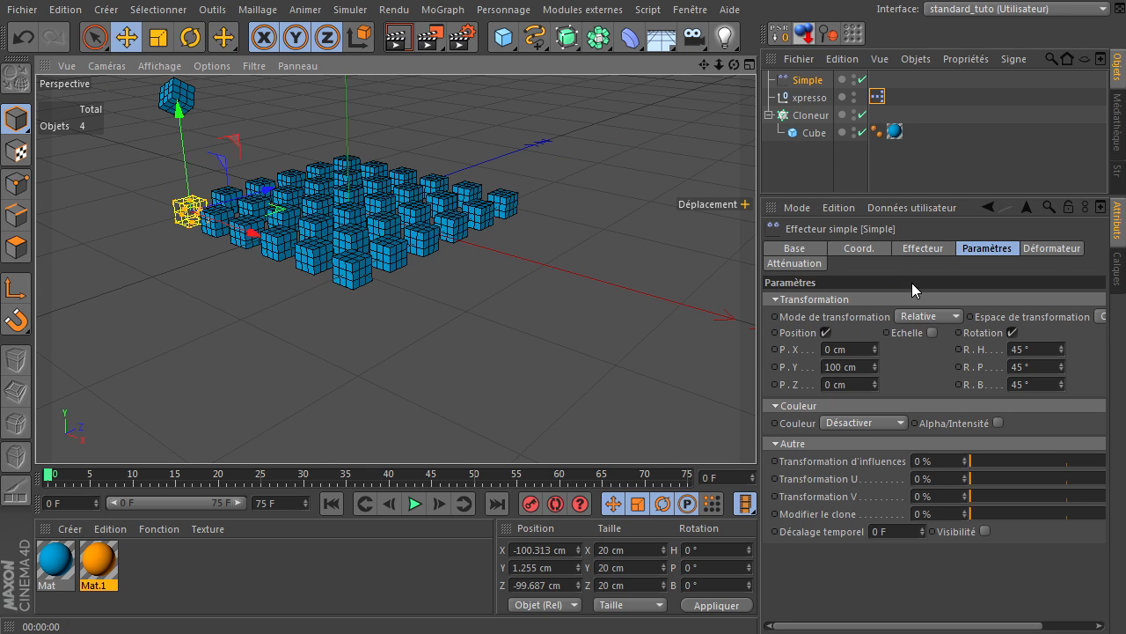
# - Set the box falloff's Y size to 100 cm and raise the Simple effector to a height of about 46 cm
pyautogui.click(809, 265)
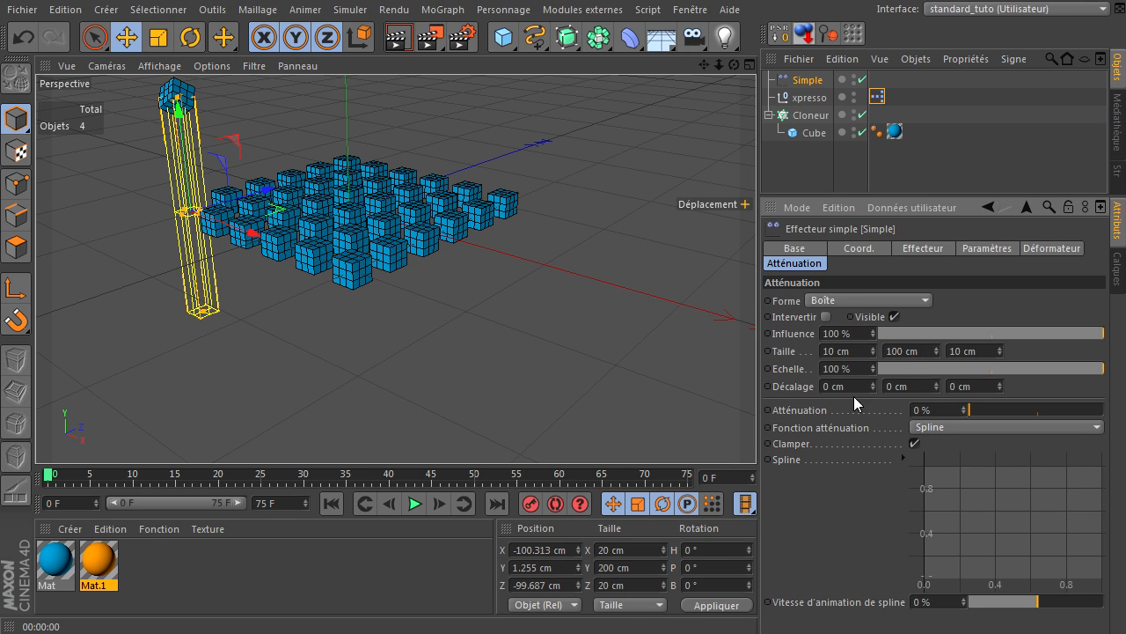
pyautogui.moveTo(187, 145); pyautogui.dragTo(209, 86)
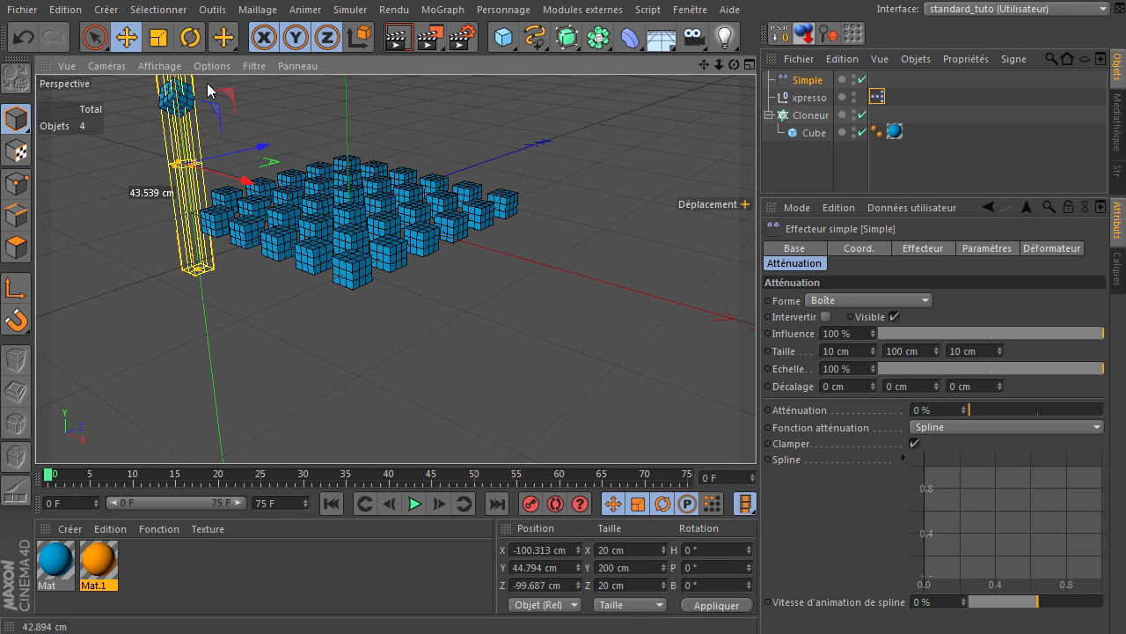
pyautogui.moveTo(704, 64); pyautogui.dragTo(756, 431)
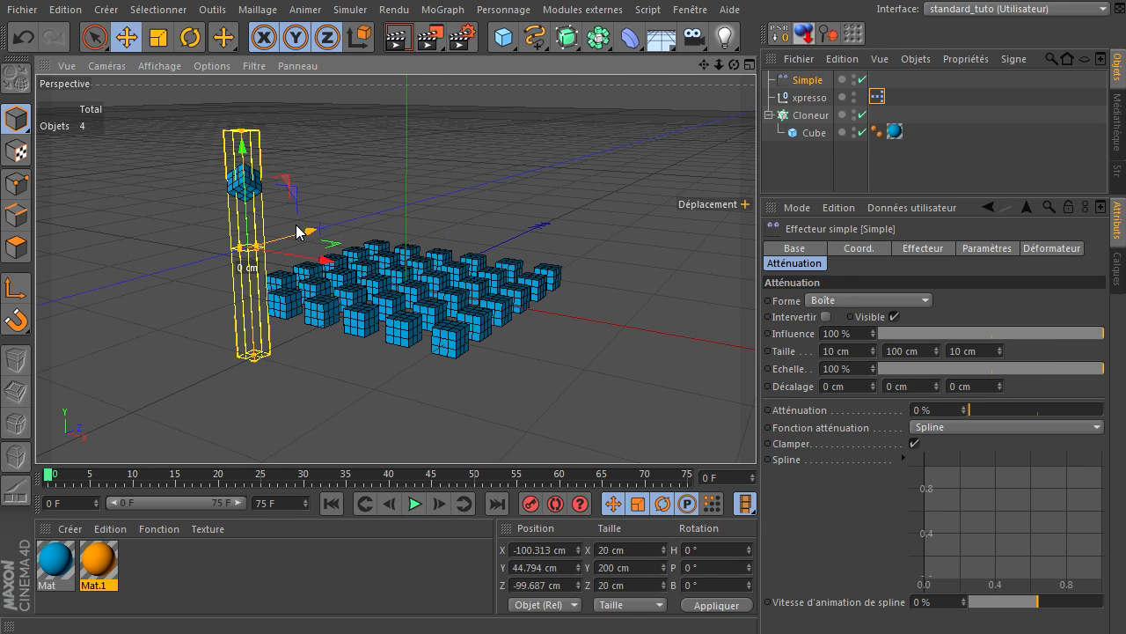
pyautogui.moveTo(242, 152); pyautogui.dragTo(242, 149)
# - Enlarge the Simple node in the XPresso graph, remove its Position globale input, and move it closer to Données
pyautogui.moveTo(1125, 282); pyautogui.dragTo(493, 106)
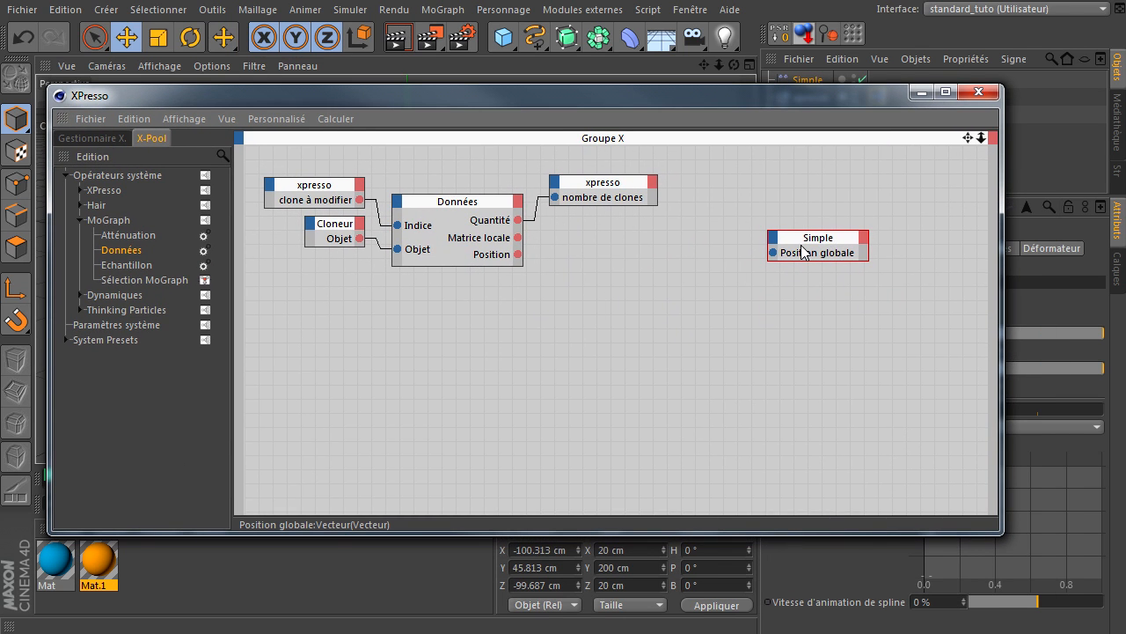
pyautogui.moveTo(814, 260); pyautogui.dragTo(827, 324)
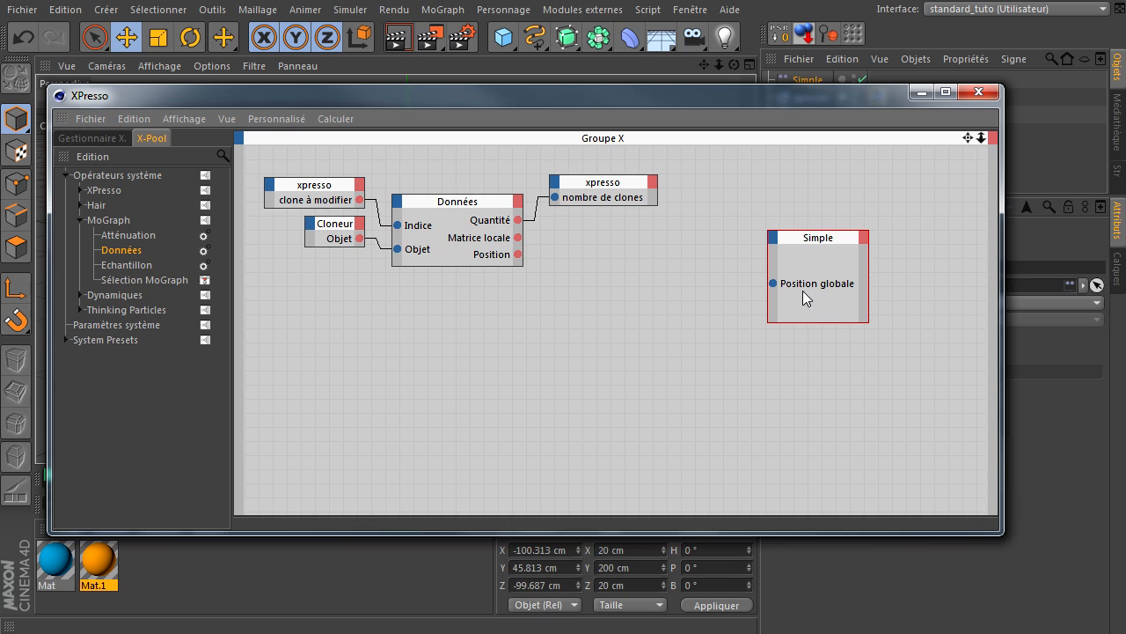
pyautogui.doubleClick(772, 283)
pyautogui.moveTo(825, 239); pyautogui.dragTo(688, 239)
# - Add Position globale . X and Position globale . Z inputs to the Simple node, then widen and reposition it
pyautogui.click(636, 236)
pyautogui.moveTo(684, 298)
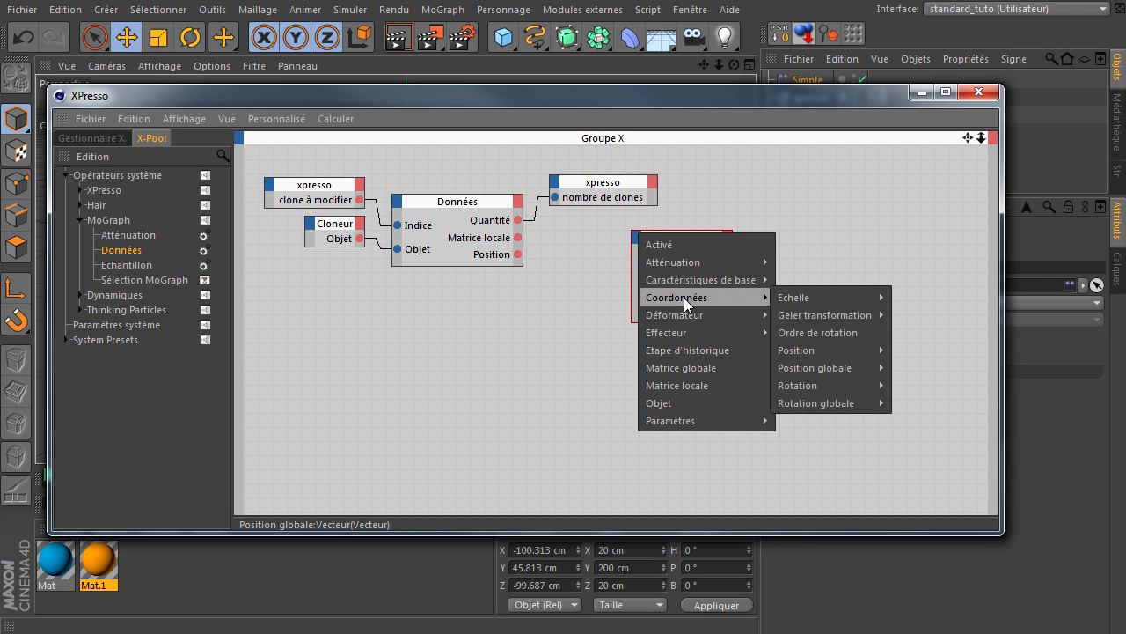
pyautogui.moveTo(863, 368)
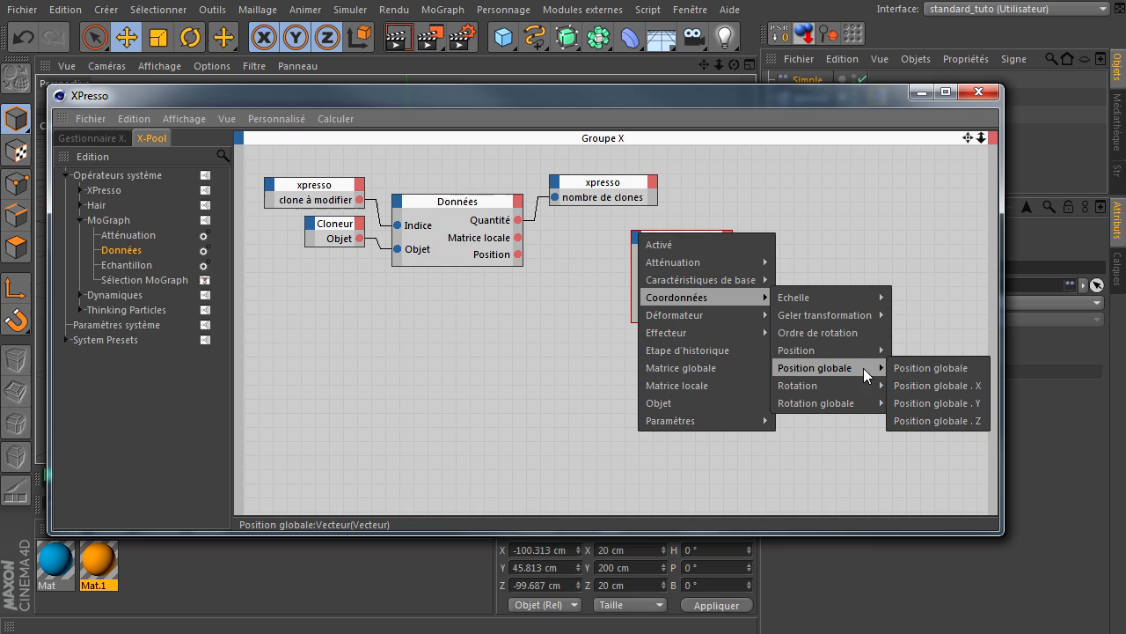
pyautogui.click(944, 385)
pyautogui.click(639, 237)
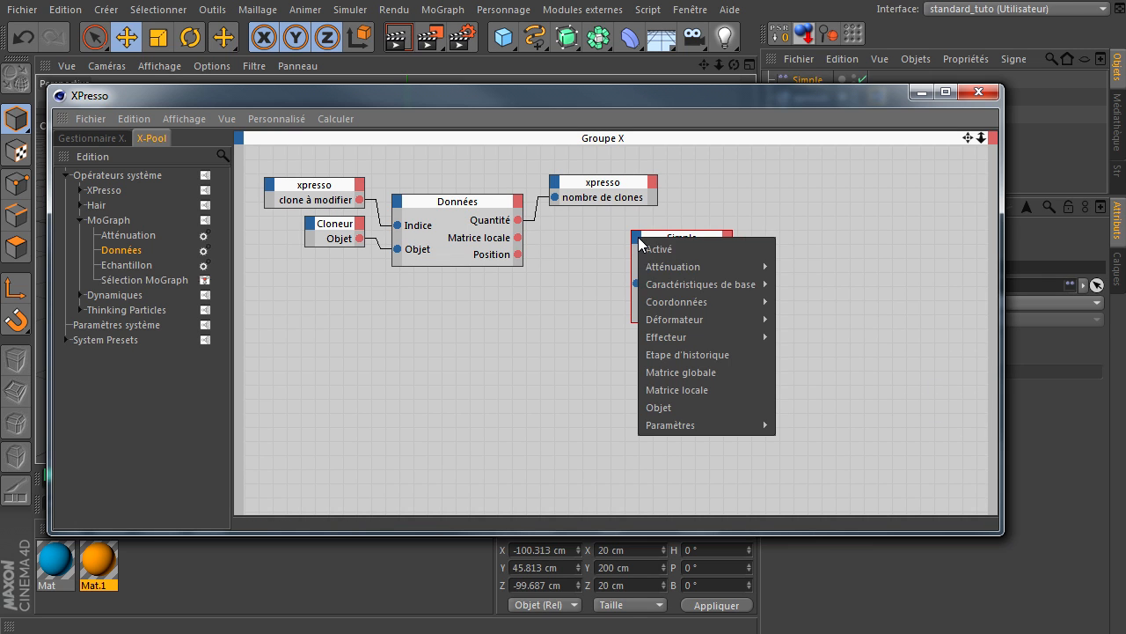
pyautogui.moveTo(682, 302)
pyautogui.moveTo(831, 372)
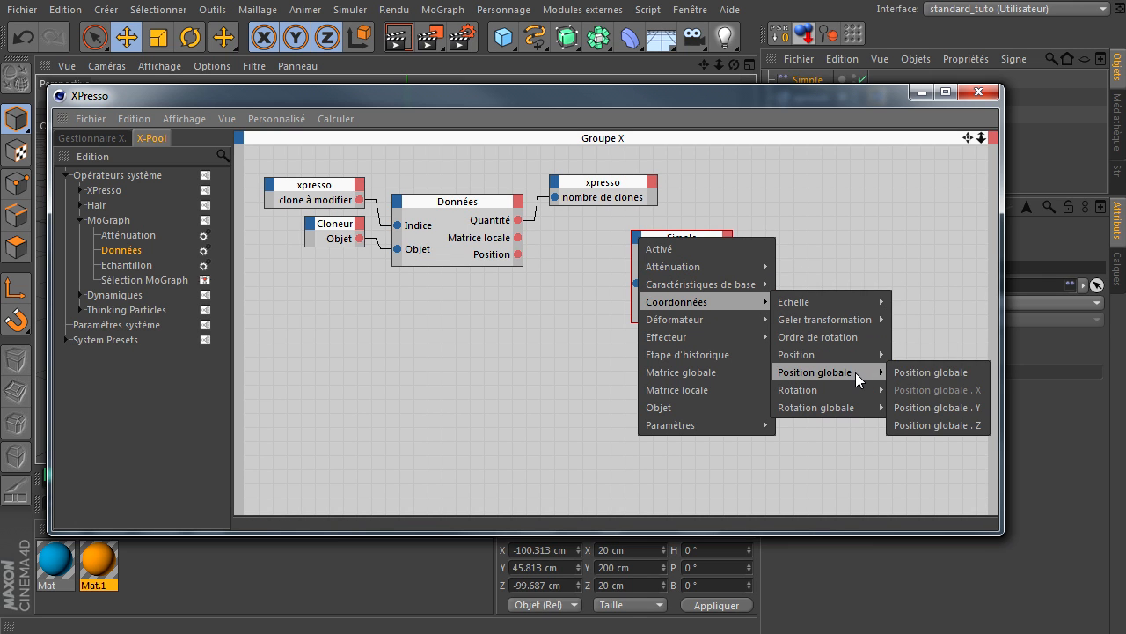
pyautogui.click(943, 425)
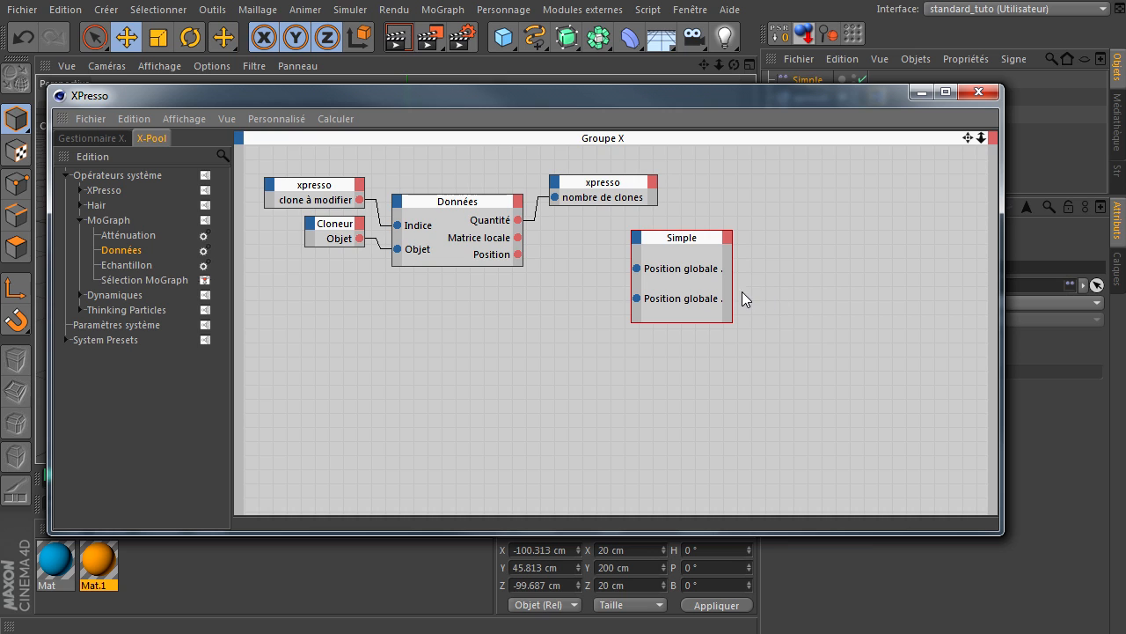
pyautogui.moveTo(734, 292); pyautogui.dragTo(775, 290)
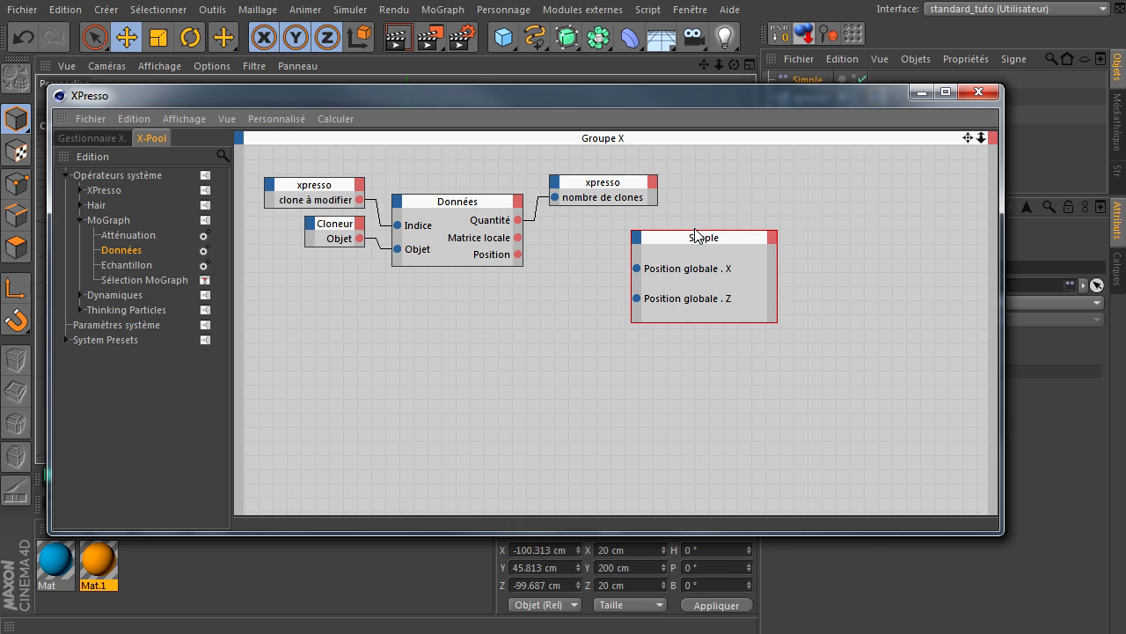
pyautogui.moveTo(692, 236); pyautogui.dragTo(719, 266)
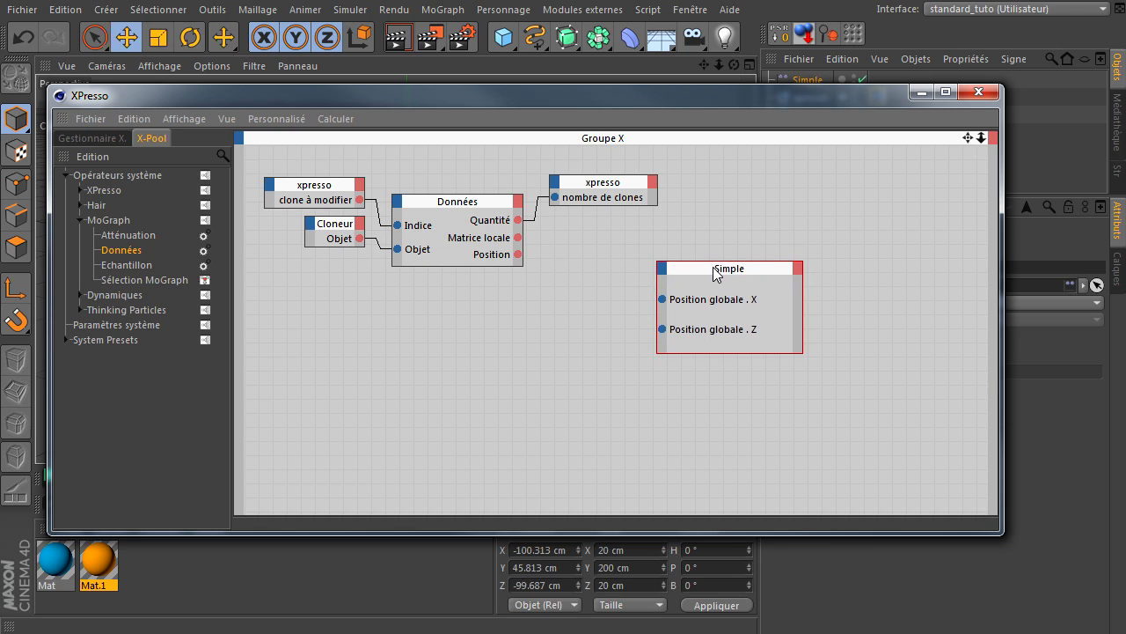
# - Add a Vecteur -> Réels adapter node and connect the Données Position output to its Entrée
pyautogui.click(81, 189)
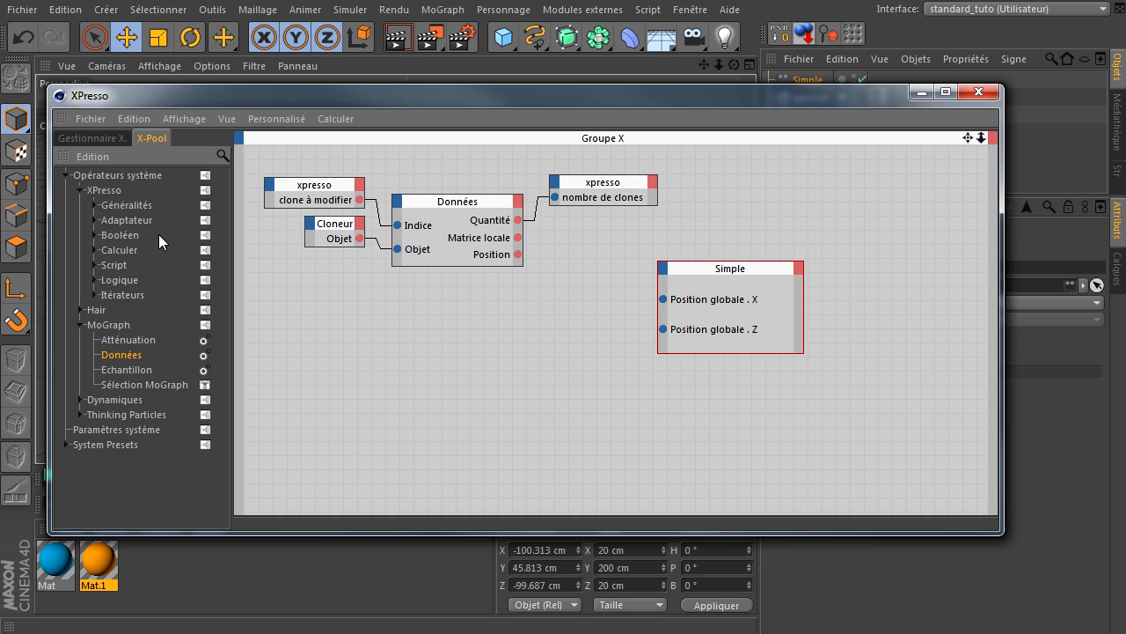
pyautogui.click(93, 219)
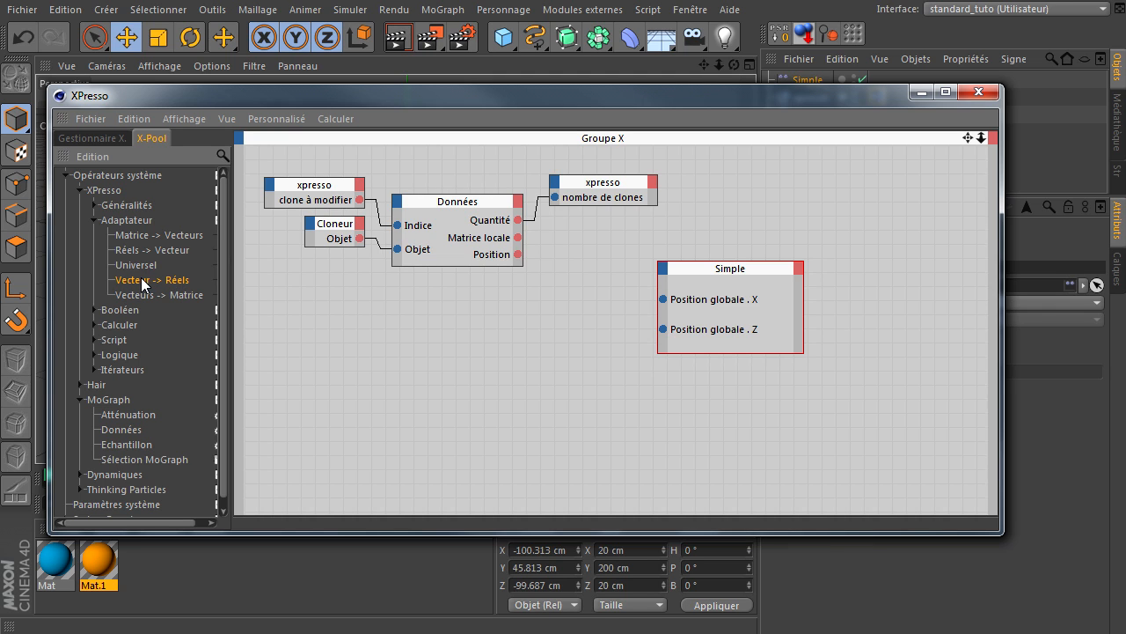
pyautogui.moveTo(593, 294); pyautogui.dragTo(545, 282)
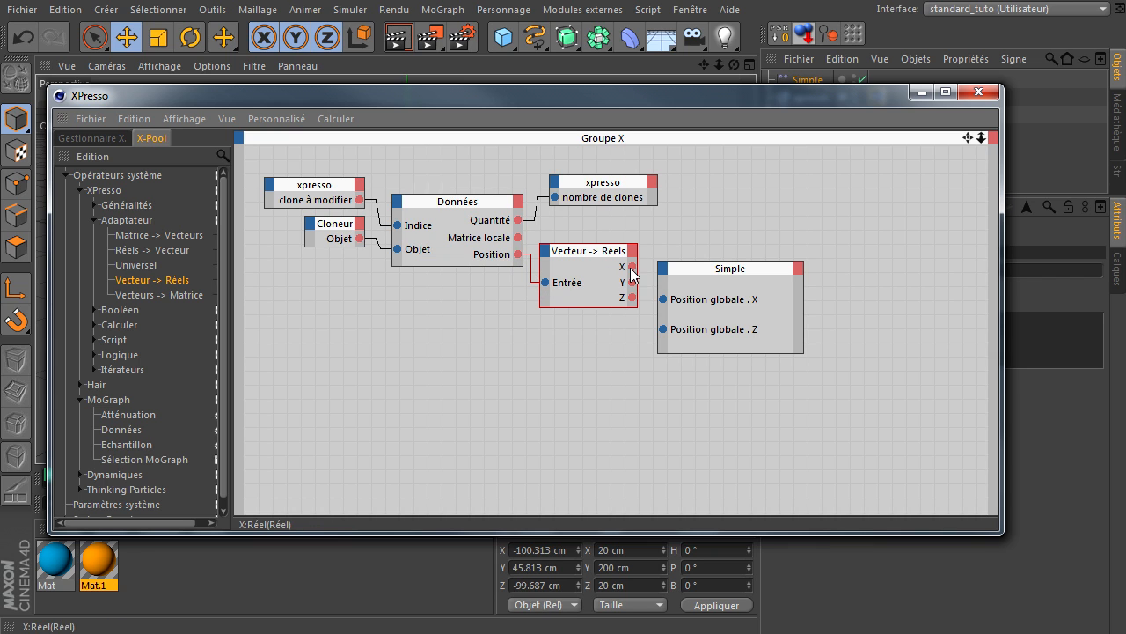
# - Connect the adapter's X and Z outputs to the Simple node's Position globale . X and Z inputs and clear the graph window away
pyautogui.moveTo(695, 267); pyautogui.dragTo(704, 238)
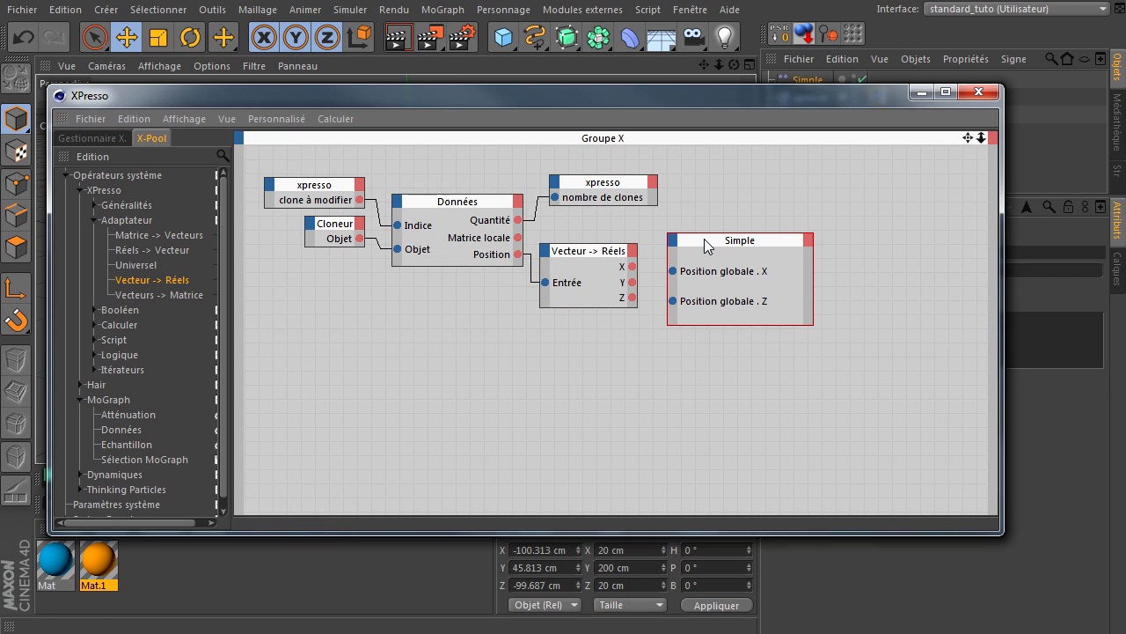
pyautogui.moveTo(633, 265); pyautogui.dragTo(674, 301)
pyautogui.moveTo(537, 93); pyautogui.dragTo(1125, 132)
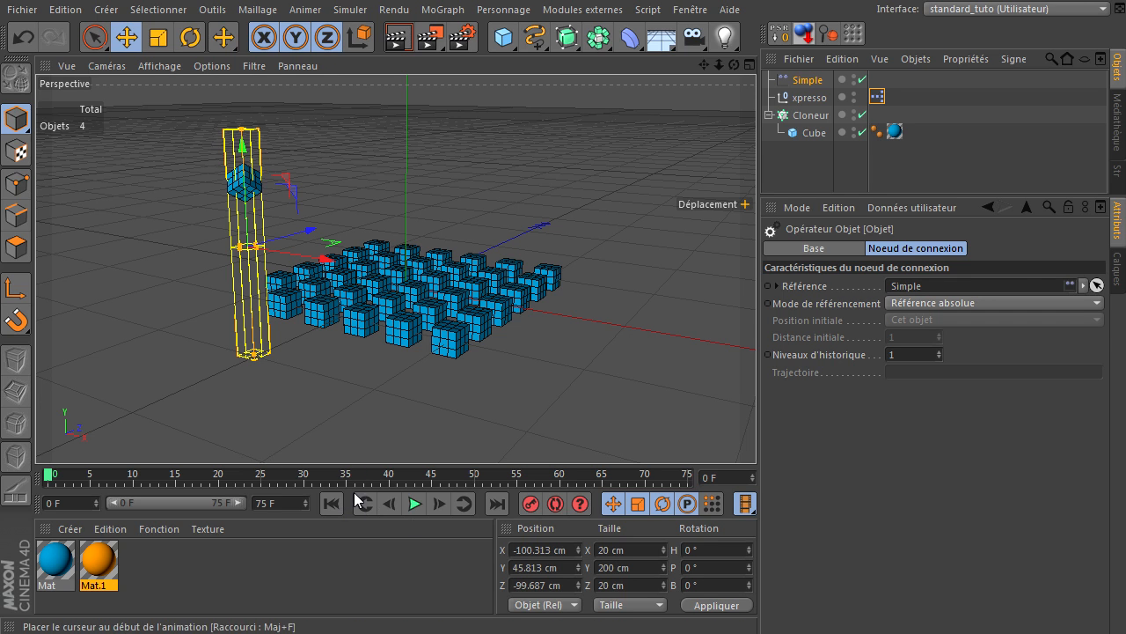
# - Test the new connection by raising the xpresso object's clone à modifier to 9
pyautogui.click(791, 97)
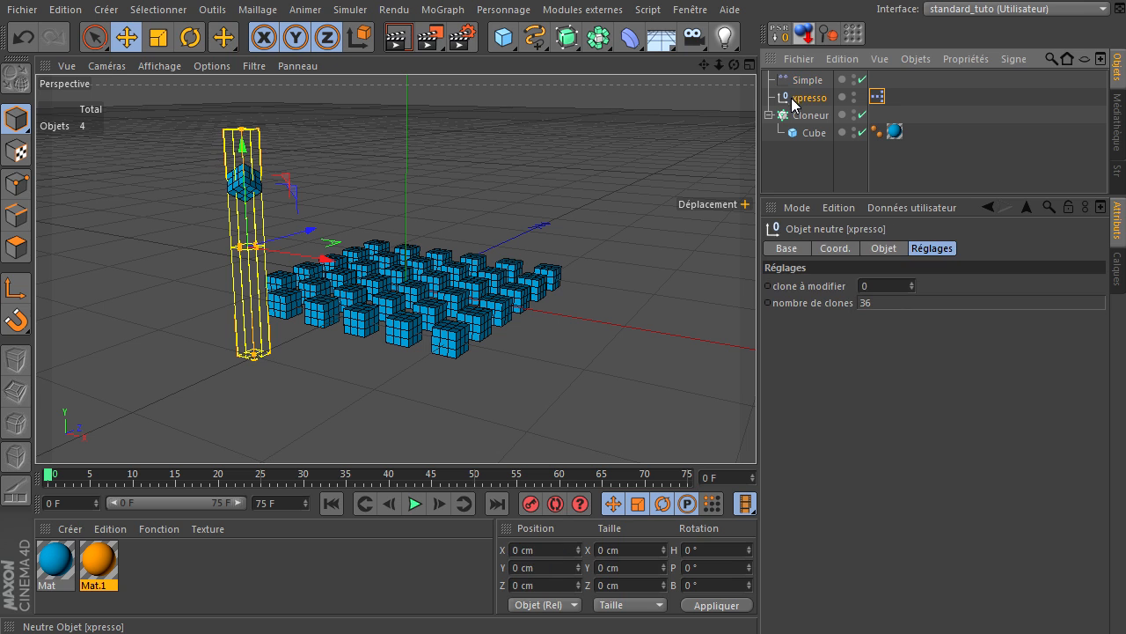
pyautogui.moveTo(910, 276); pyautogui.dragTo(909, 279)
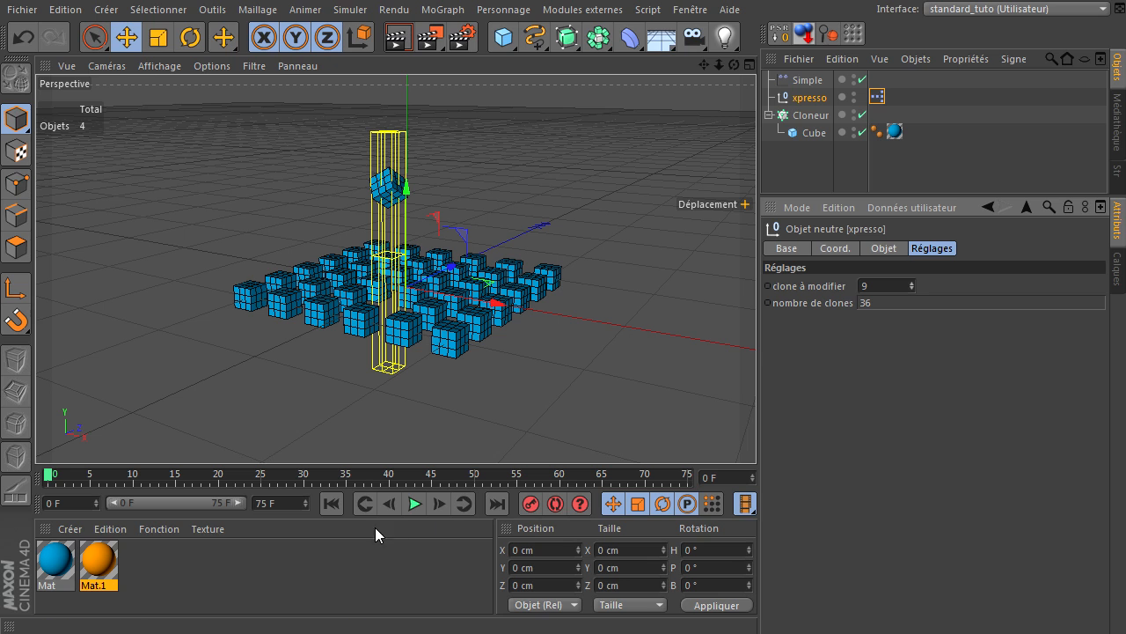
# - Extend the animation to 750 frames and stretch the preview range to 750 F
pyautogui.write('0')
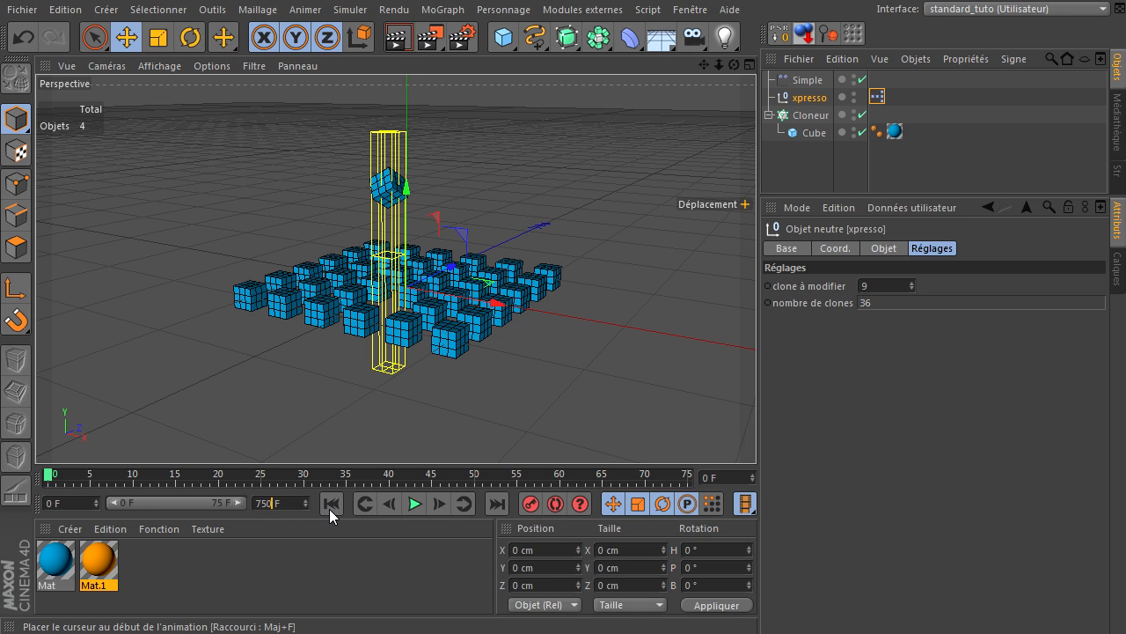
pyautogui.press('Return')
pyautogui.moveTo(138, 500); pyautogui.dragTo(321, 510)
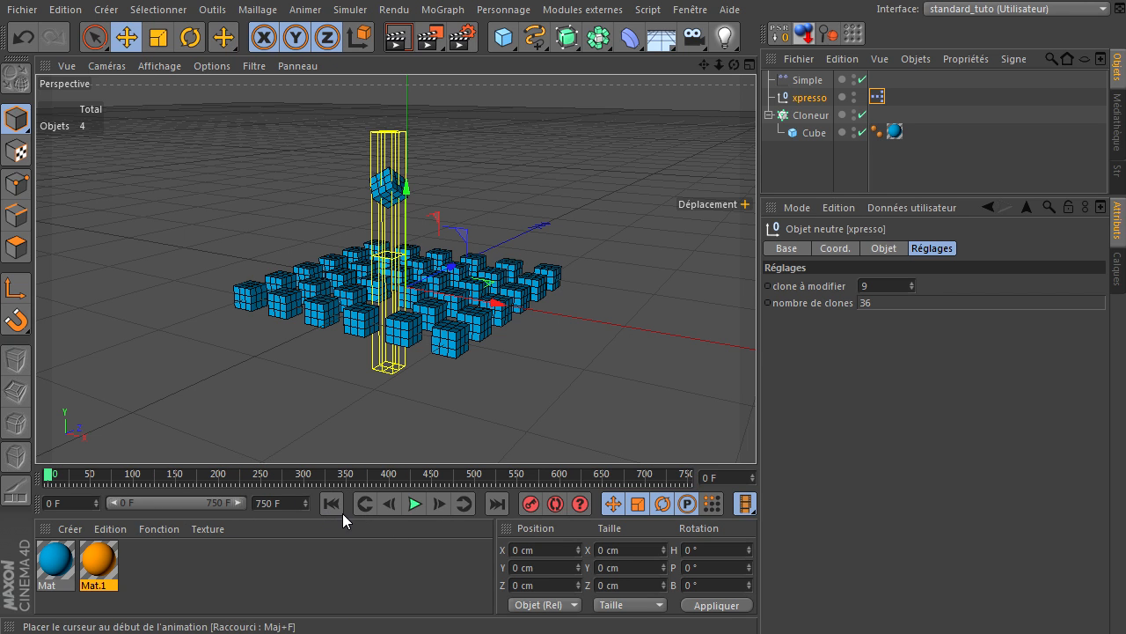
# - Add a Délai effector to the Cloneur object
pyautogui.click(819, 116)
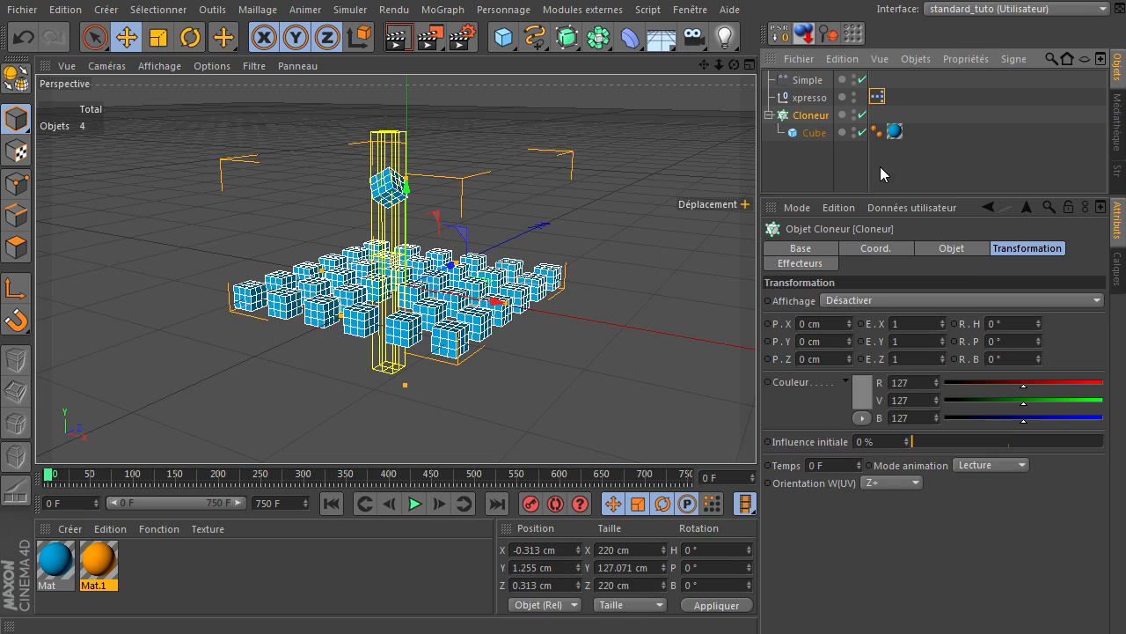
pyautogui.click(444, 9)
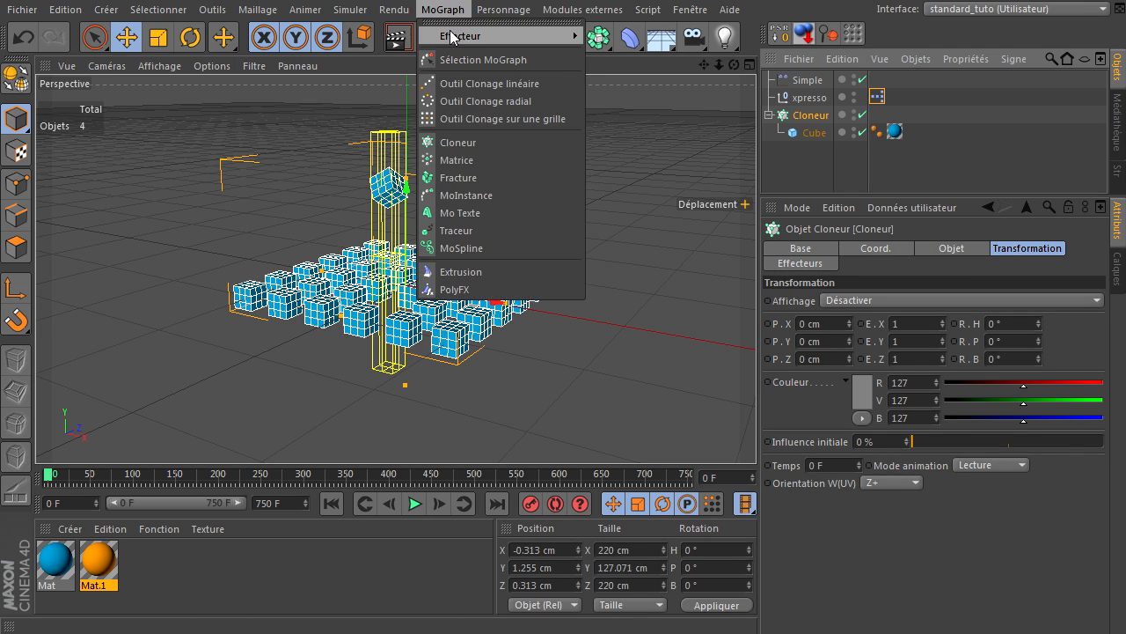
pyautogui.moveTo(475, 36)
pyautogui.click(674, 104)
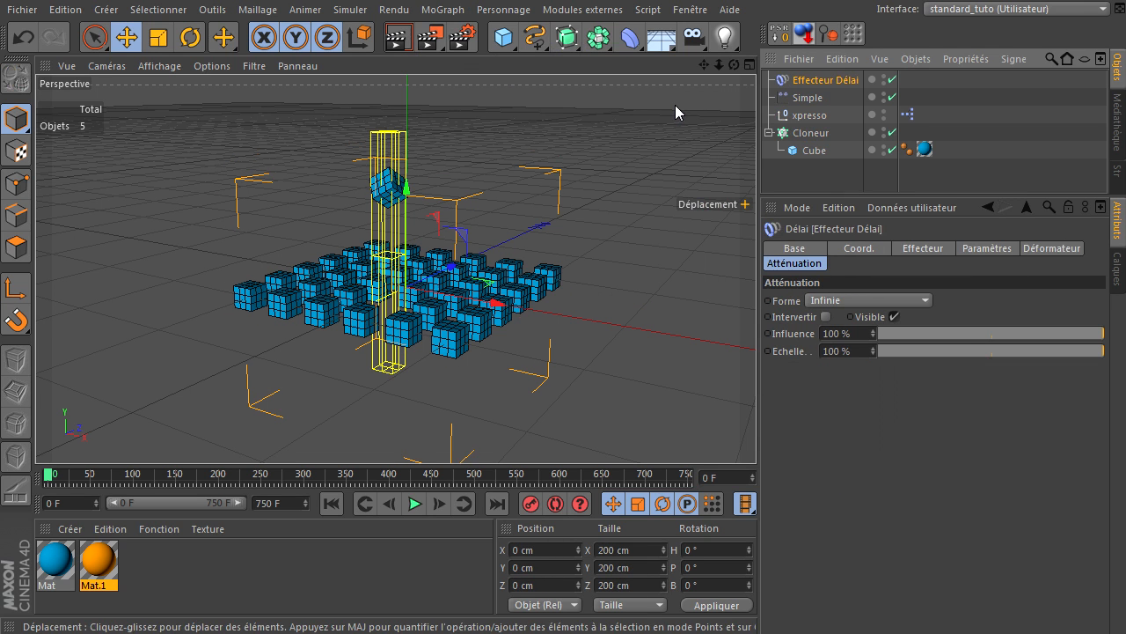
# - Set the Délai effector's mode to Elasticité and its Intensité to 66 %
pyautogui.click(962, 250)
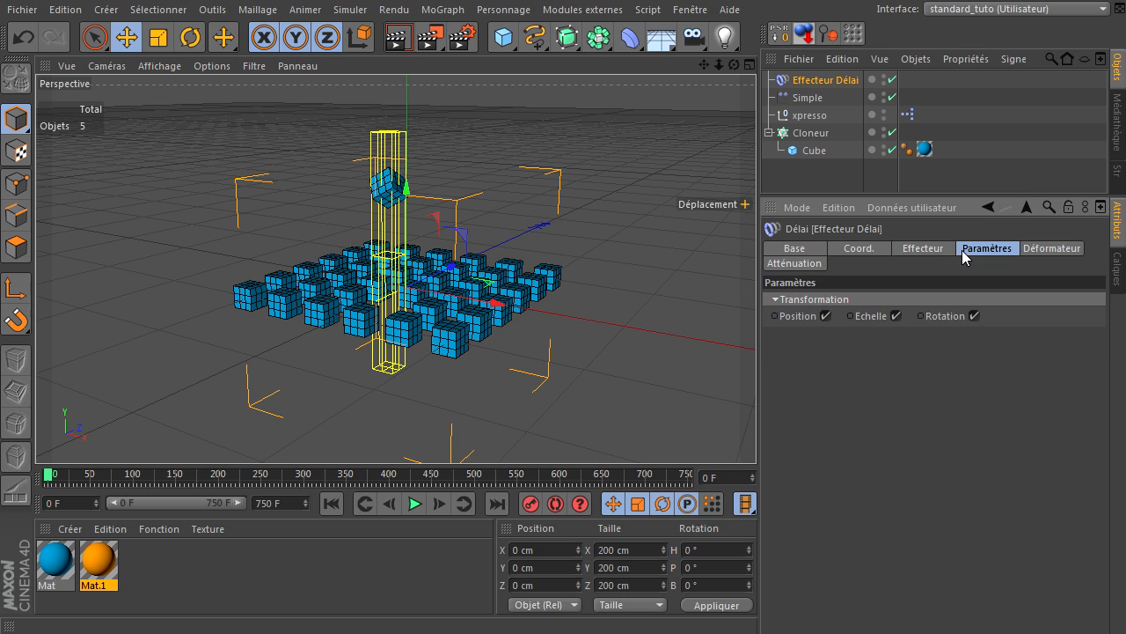
pyautogui.click(923, 250)
pyautogui.click(924, 340)
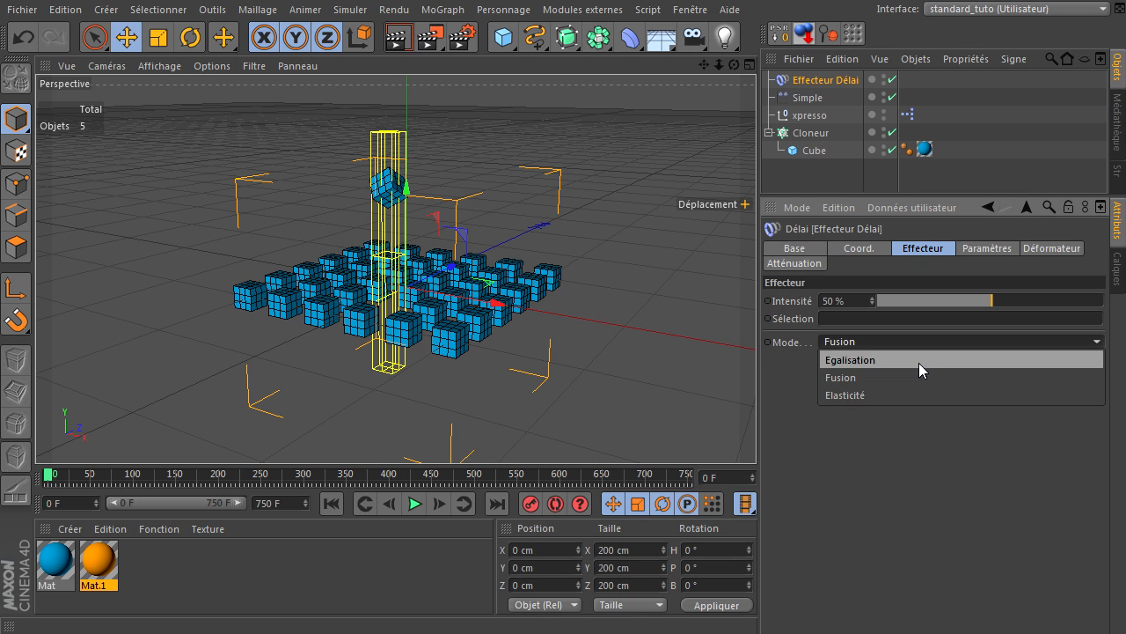
pyautogui.click(911, 393)
pyautogui.moveTo(1023, 302); pyautogui.dragTo(1028, 300)
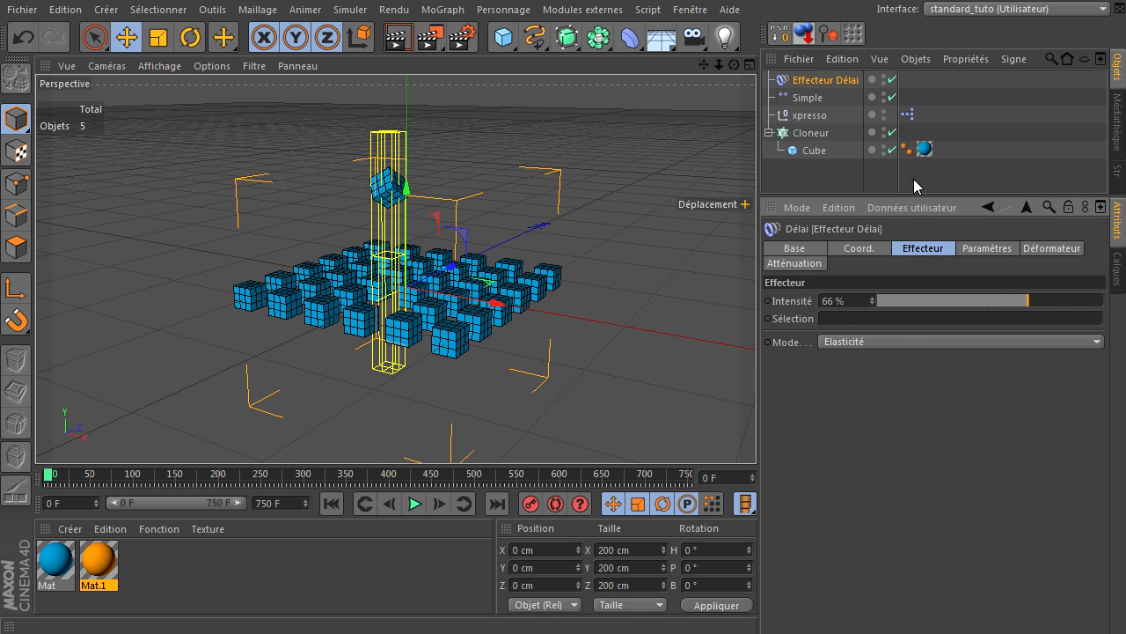
# - Play the animation, set the xpresso object's clone à modifier to 0, and stop playback
pyautogui.click(811, 116)
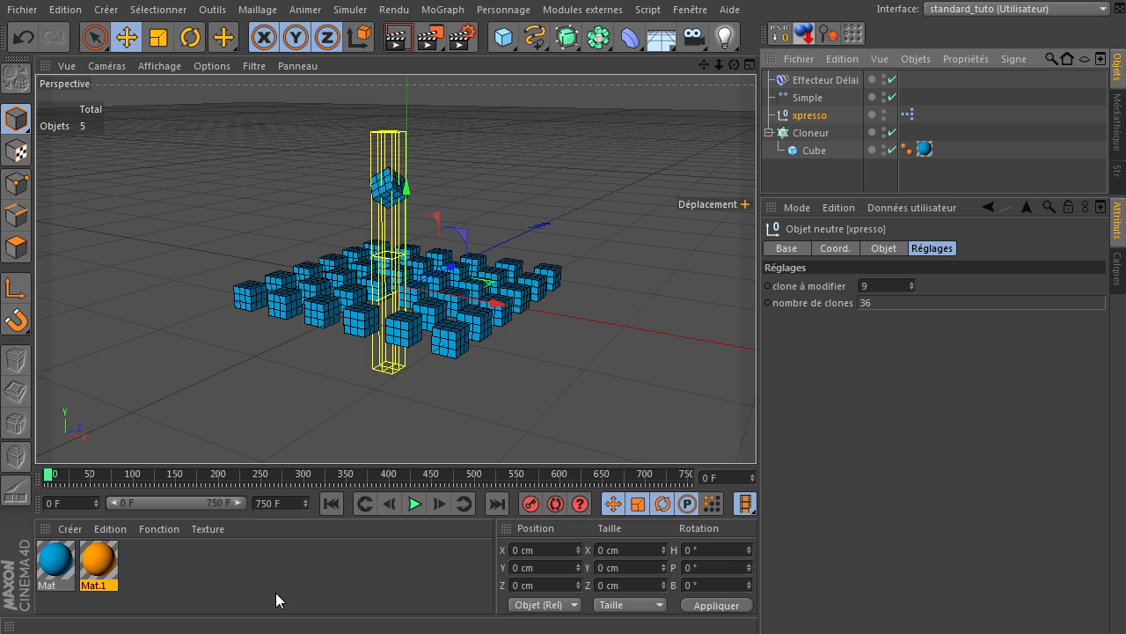
pyautogui.click(410, 503)
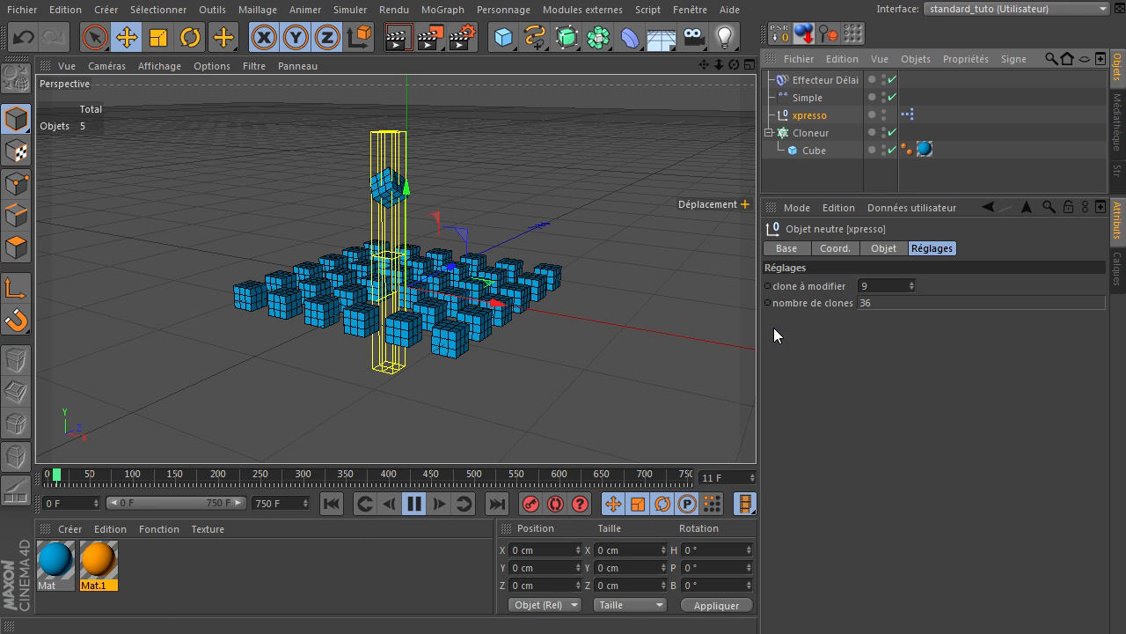
pyautogui.doubleClick(904, 288)
pyautogui.write('0')
pyautogui.press('Return')
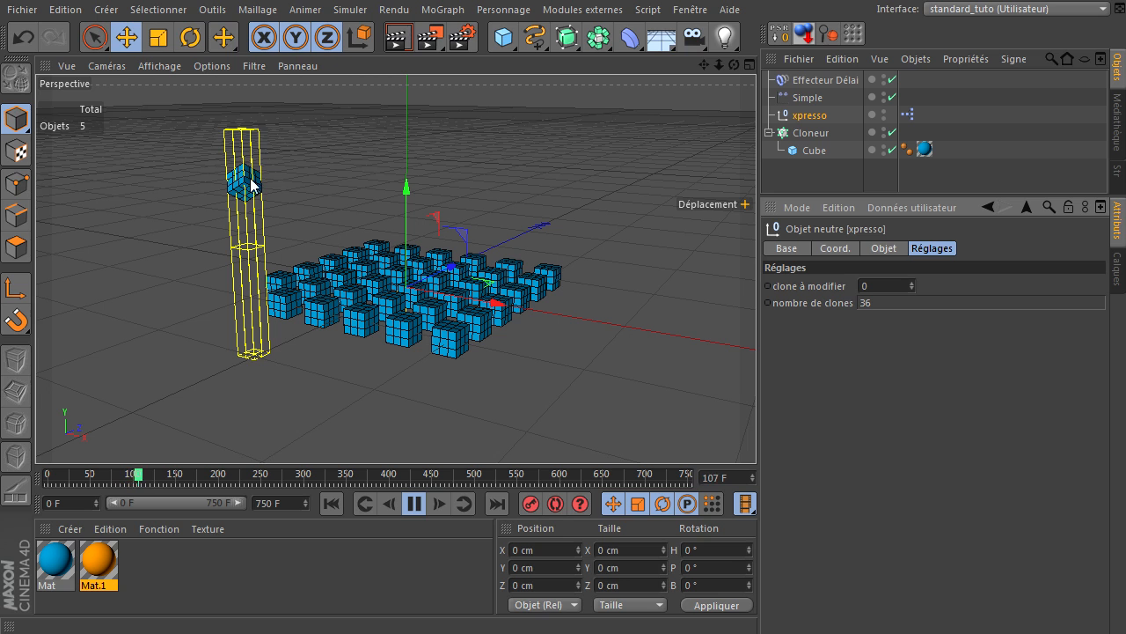
pyautogui.click(421, 503)
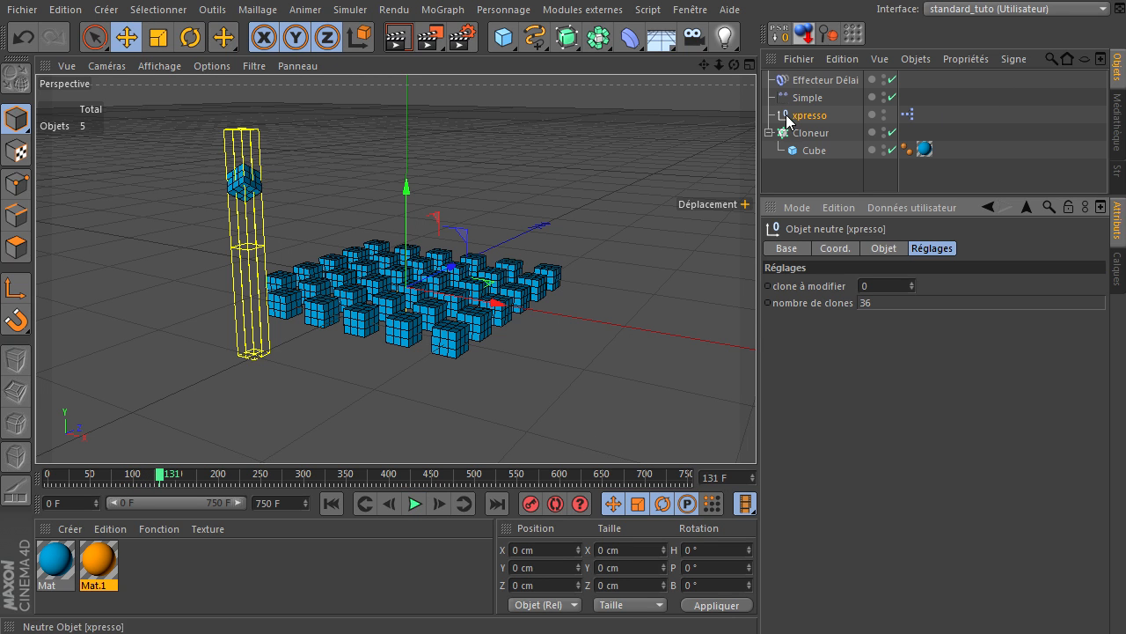
# - Turn off Visible in the Simple effector's Atténuation settings to hide its box, and deselect it
pyautogui.click(806, 98)
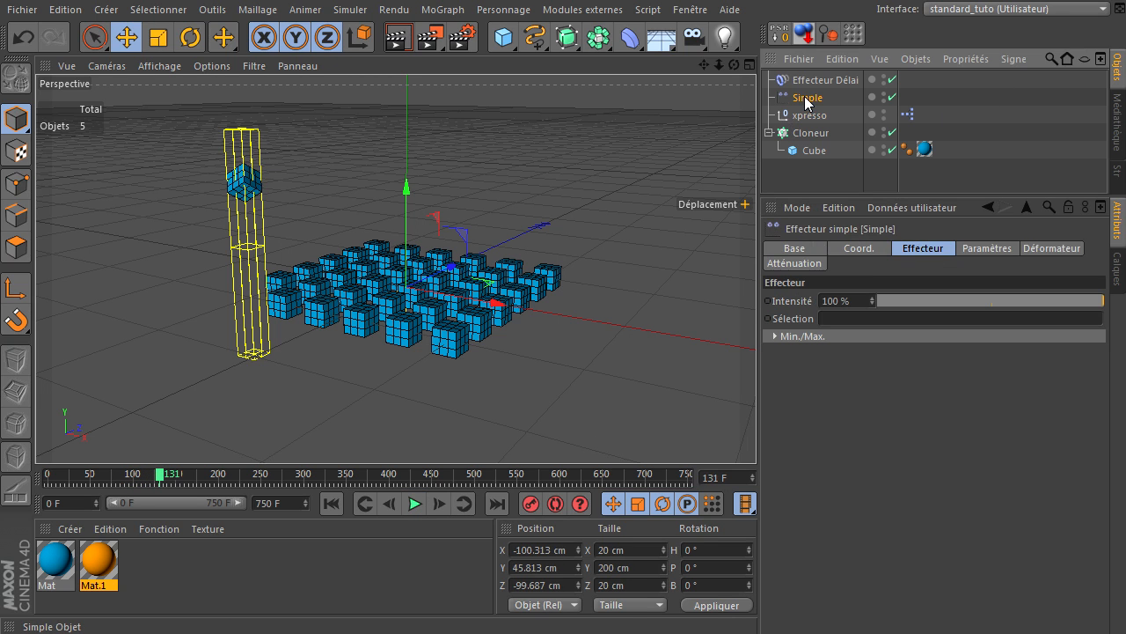
pyautogui.click(809, 264)
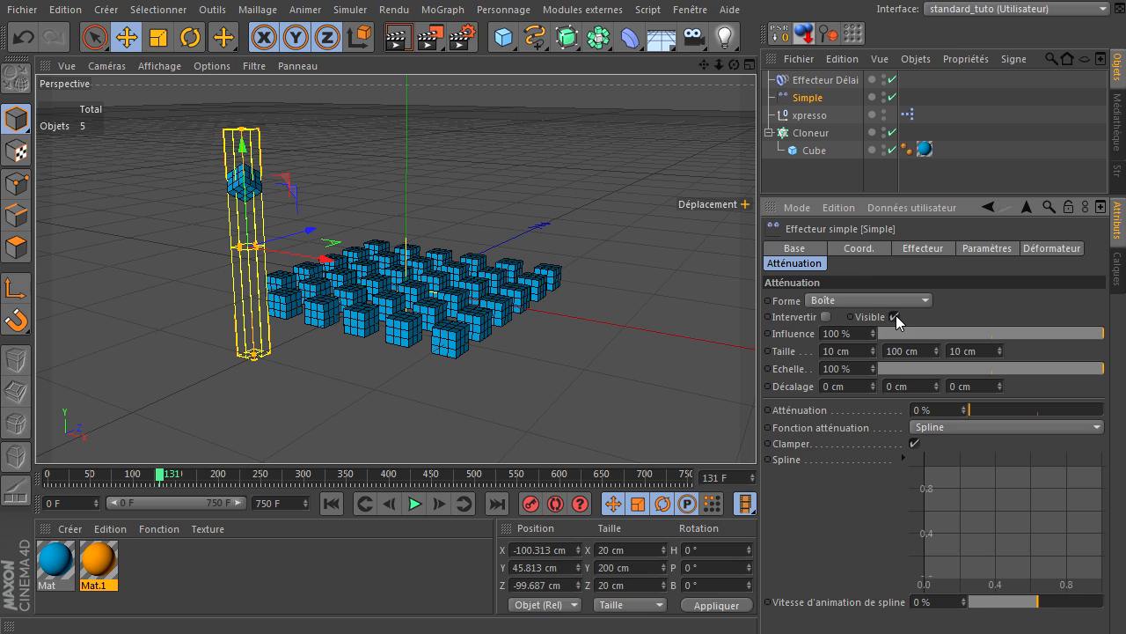
pyautogui.click(895, 316)
pyautogui.click(705, 114)
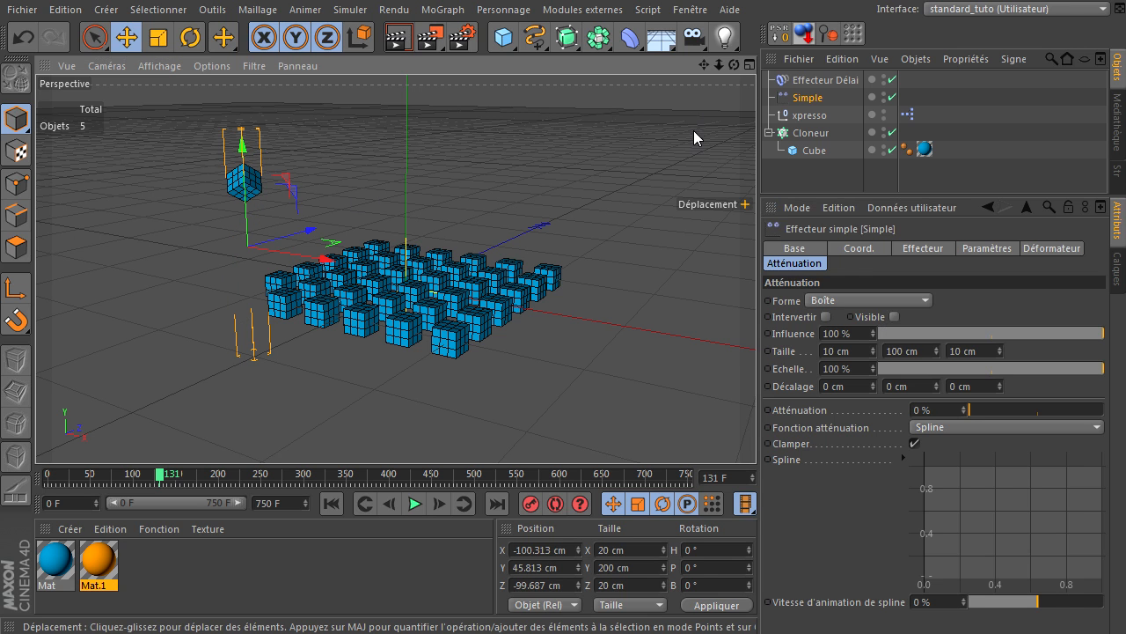
# - Play the animation from the first frame and set the xpresso object's clone à modifier to 15
pyautogui.click(333, 502)
pyautogui.click(414, 503)
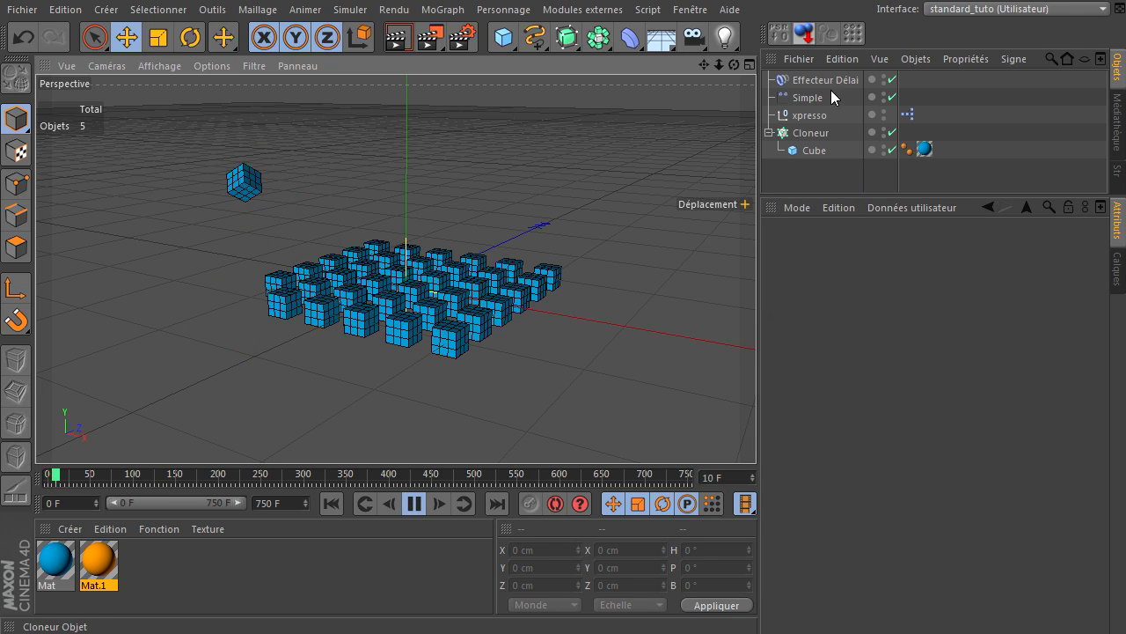
pyautogui.click(811, 116)
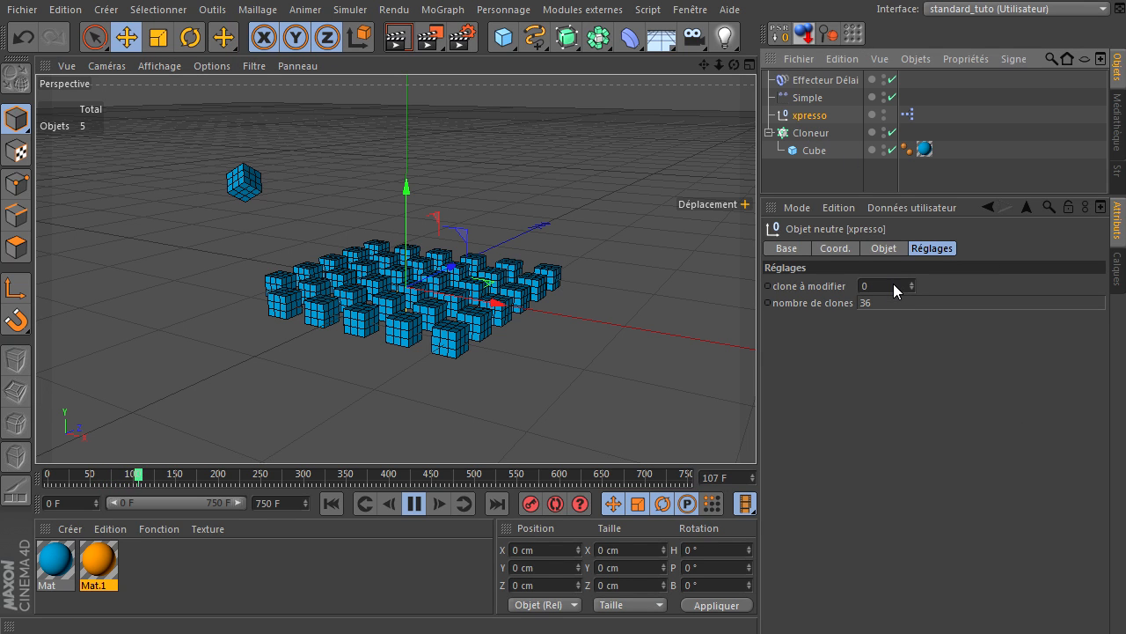
pyautogui.click(893, 286)
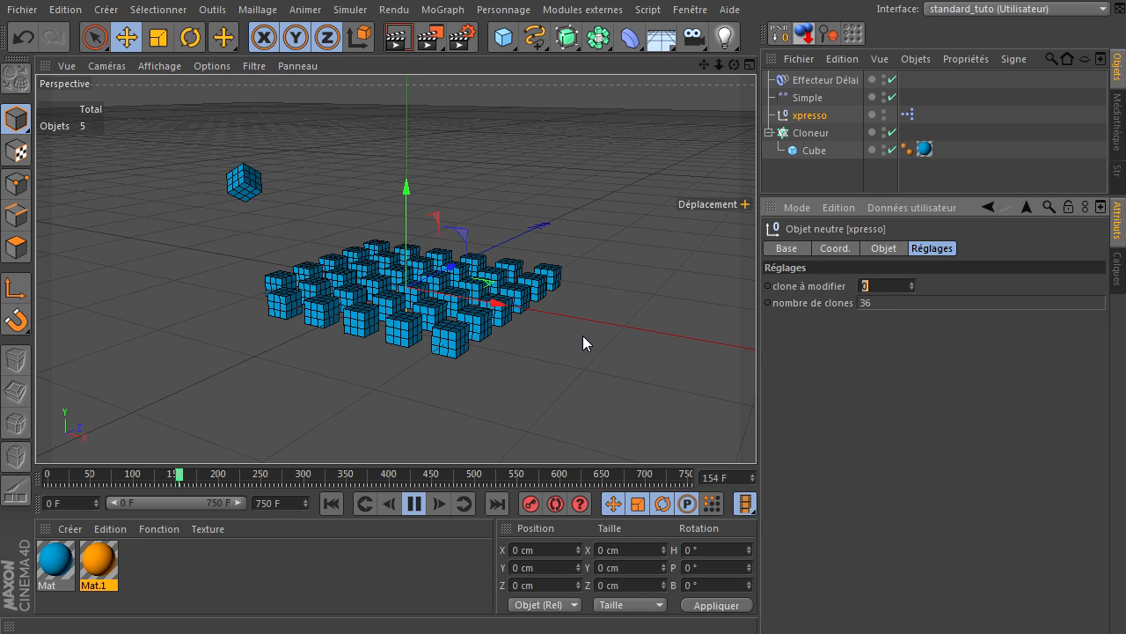
pyautogui.write('15')
pyautogui.press('Return')
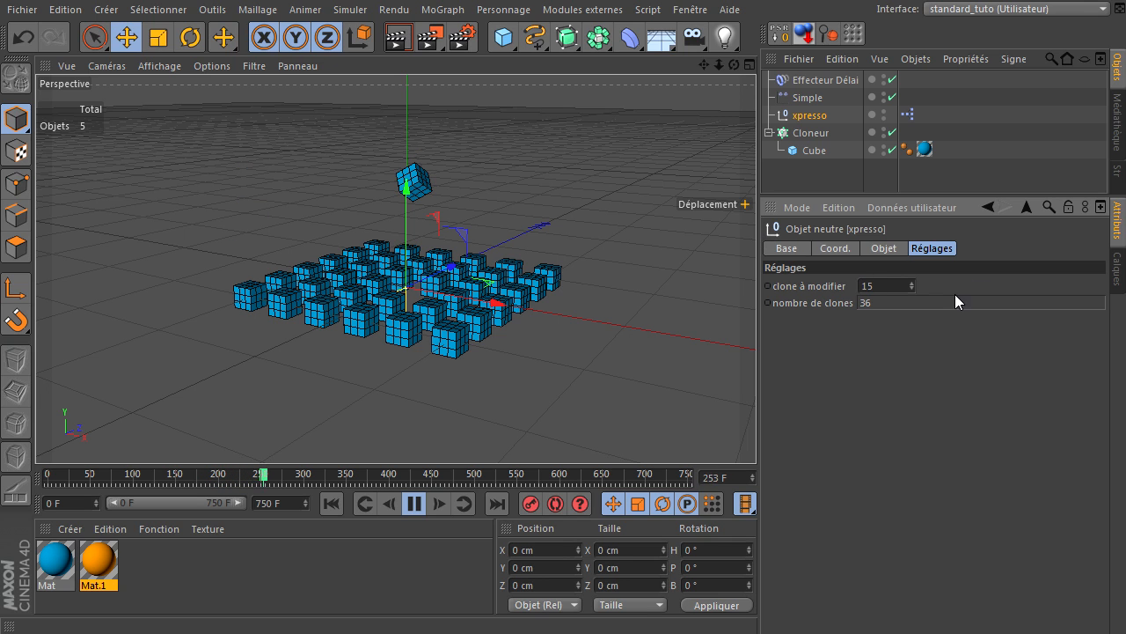
# - Test the elastic motion during playback by setting clone à modifier to 35, 0, 22 and 15 in turn
pyautogui.click(889, 285)
pyautogui.write('36')
pyautogui.press('BackSpace')
pyautogui.write('5')
pyautogui.press('Return')
pyautogui.write('0')
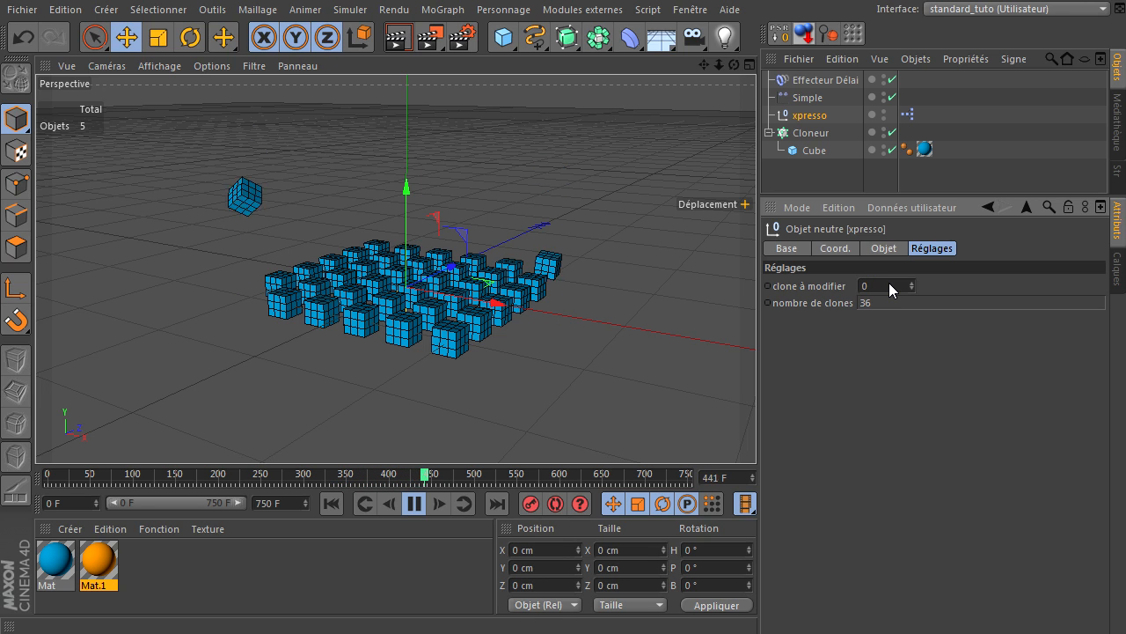
pyautogui.press('Return')
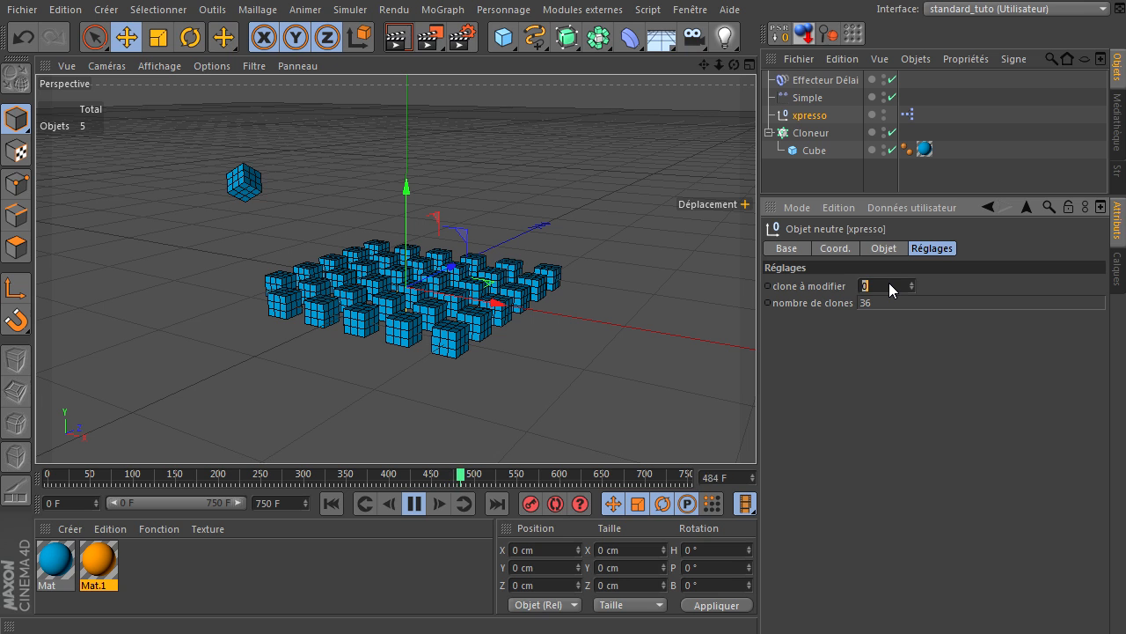
pyautogui.write('22')
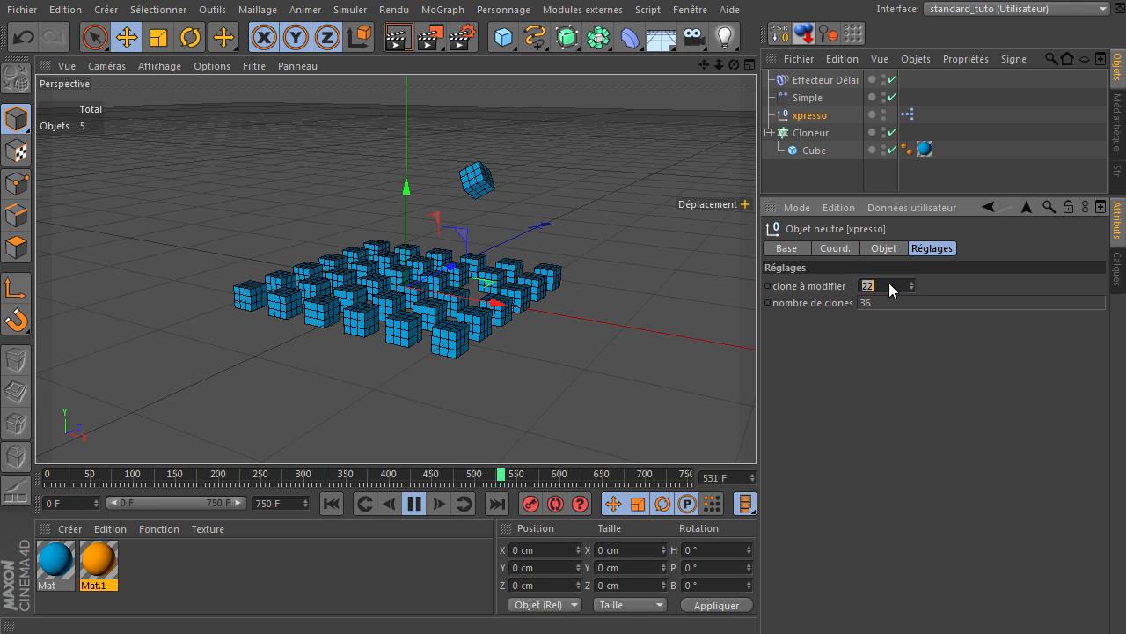
pyautogui.write('15')
pyautogui.press('Return')
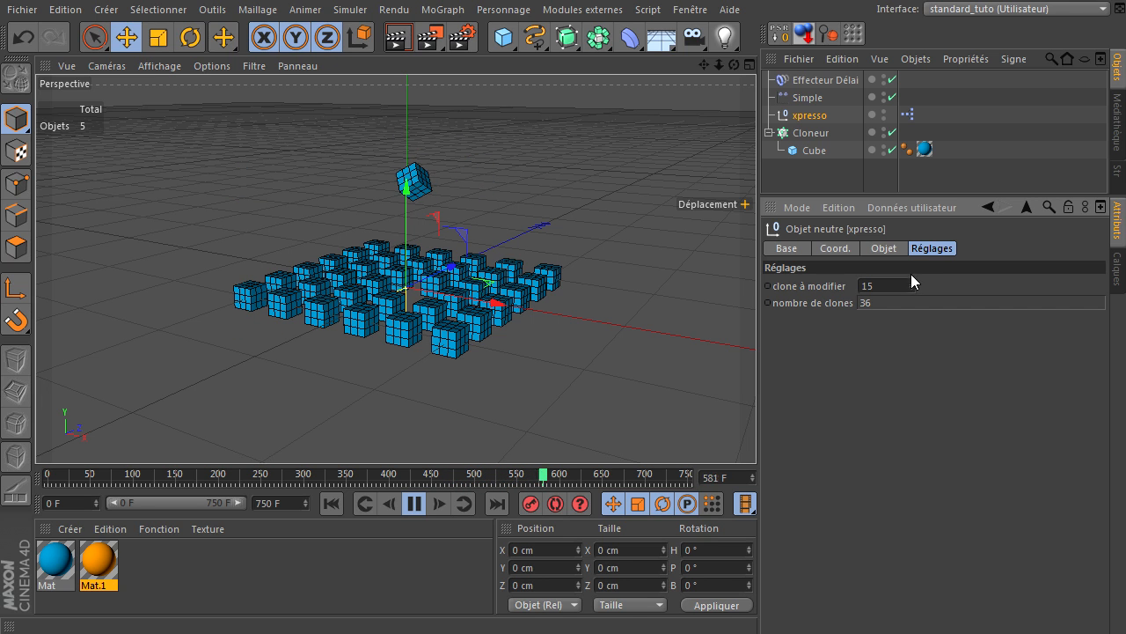
# - Lower clone à modifier one unit at a time to 0 during playback, stop at the end, rewind to the first frame and deselect
pyautogui.click(912, 289)
pyautogui.click(911, 289)
pyautogui.click(911, 289)
pyautogui.click(912, 288)
pyautogui.click(911, 289)
pyautogui.click(911, 289)
pyautogui.click(912, 288)
pyautogui.click(912, 289)
pyautogui.click(912, 288)
pyautogui.click(912, 289)
pyautogui.click(912, 288)
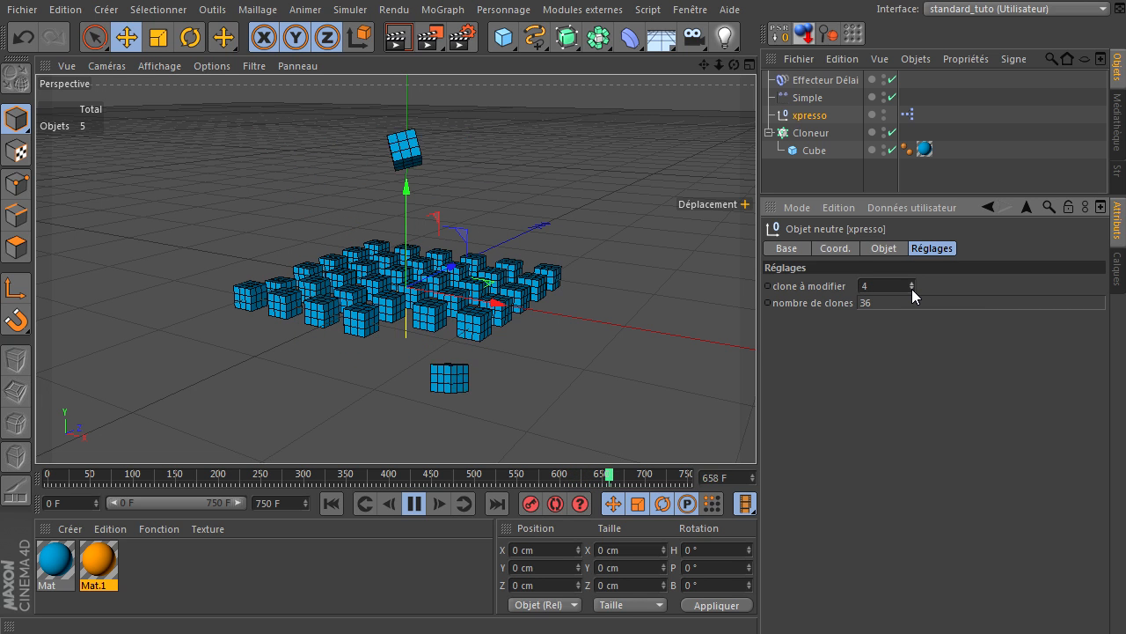
pyautogui.click(912, 289)
pyautogui.click(912, 289)
pyautogui.click(912, 288)
pyautogui.click(912, 288)
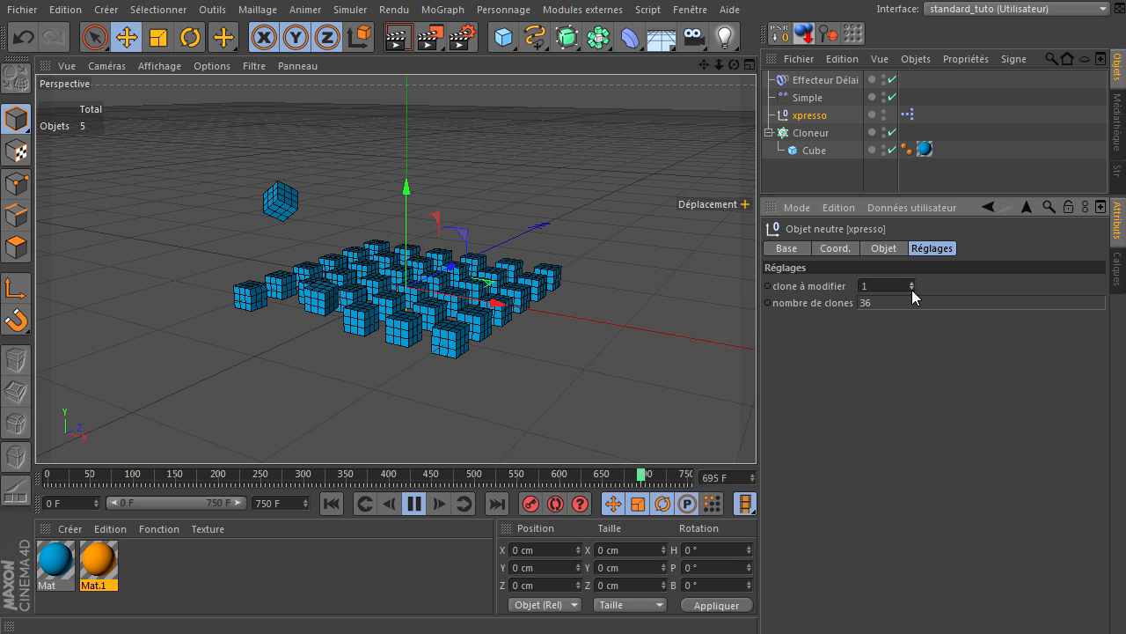
pyautogui.click(414, 504)
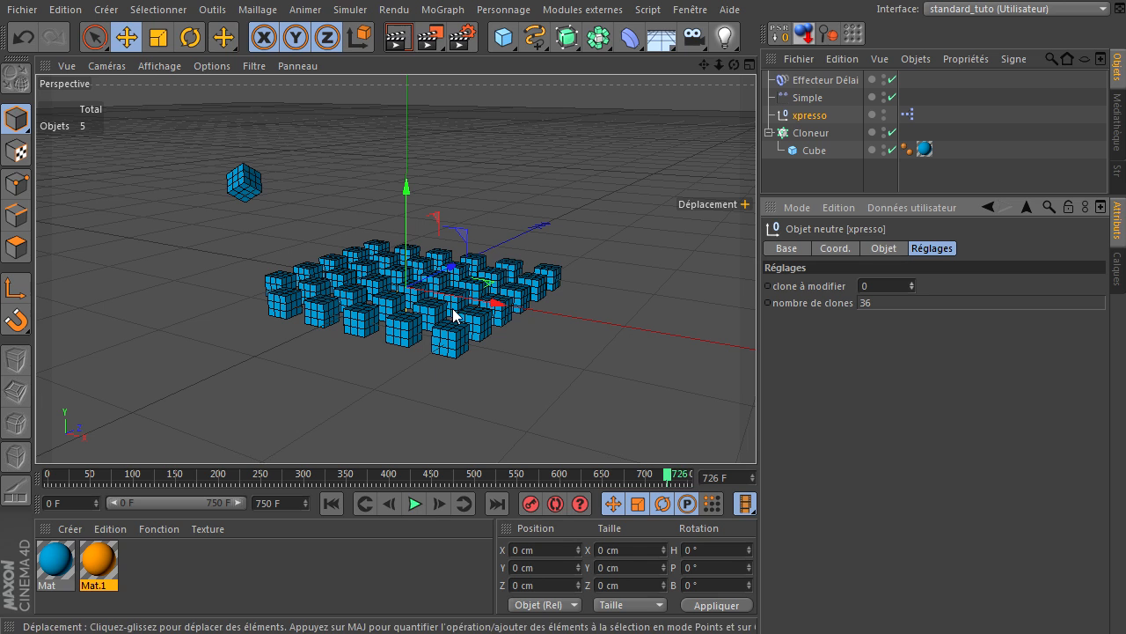
pyautogui.click(331, 503)
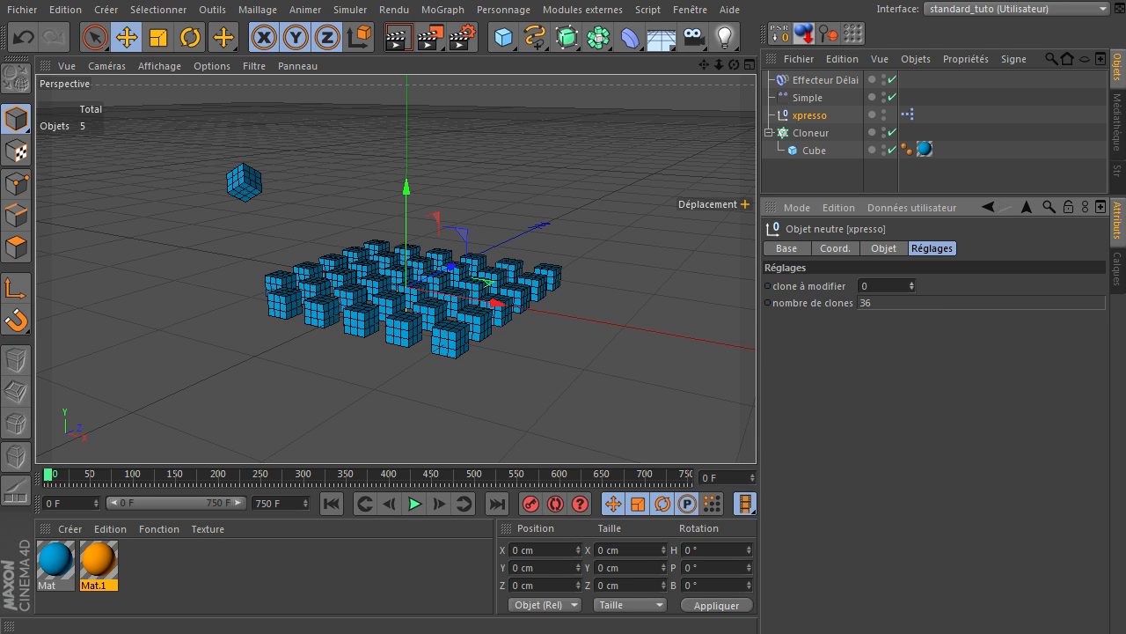
pyautogui.click(450, 378)
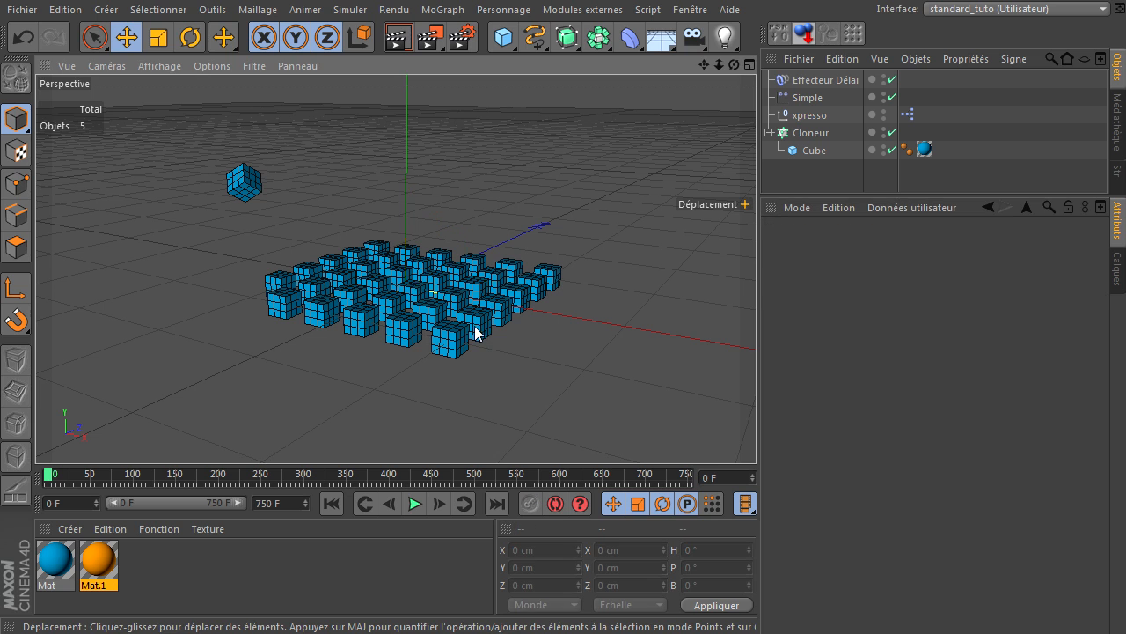
pyautogui.click(812, 133)
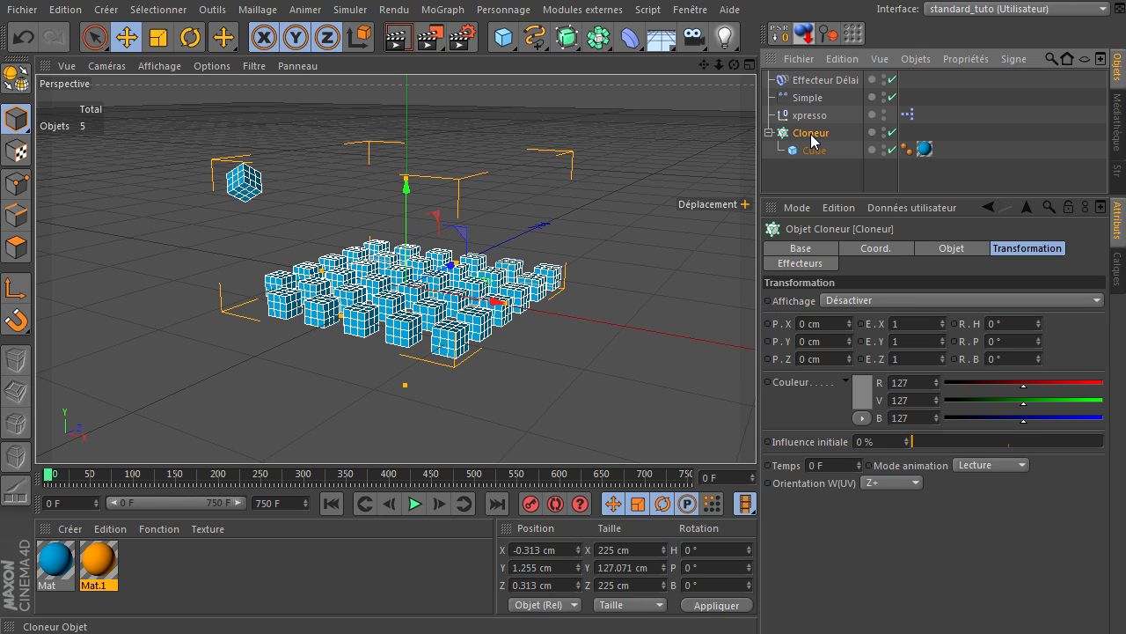
pyautogui.click(630, 37)
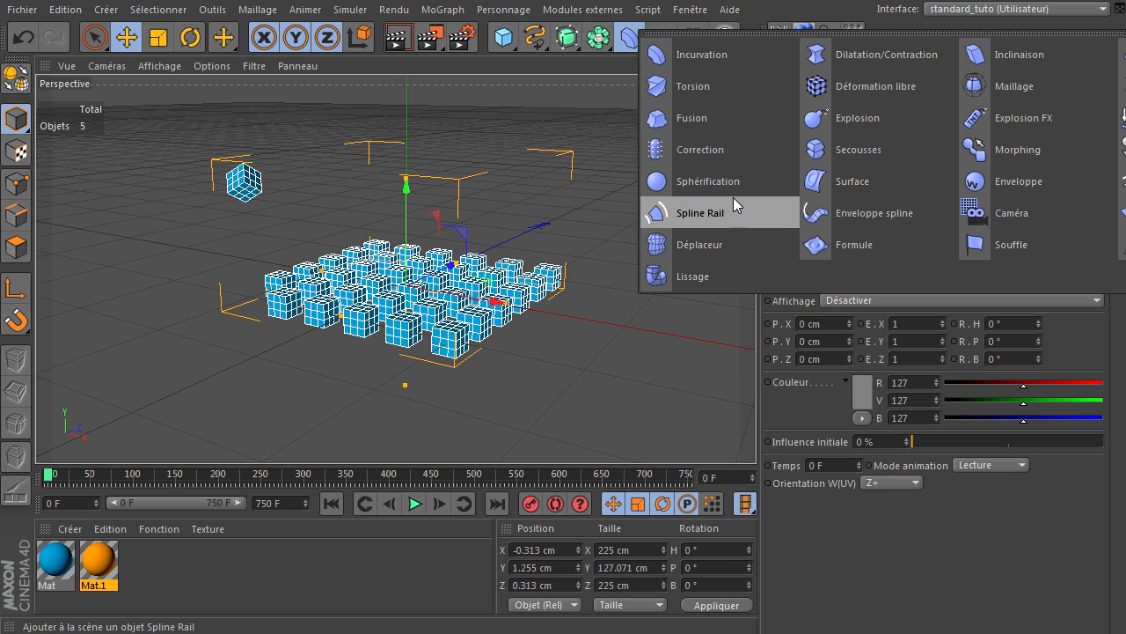
pyautogui.click(921, 539)
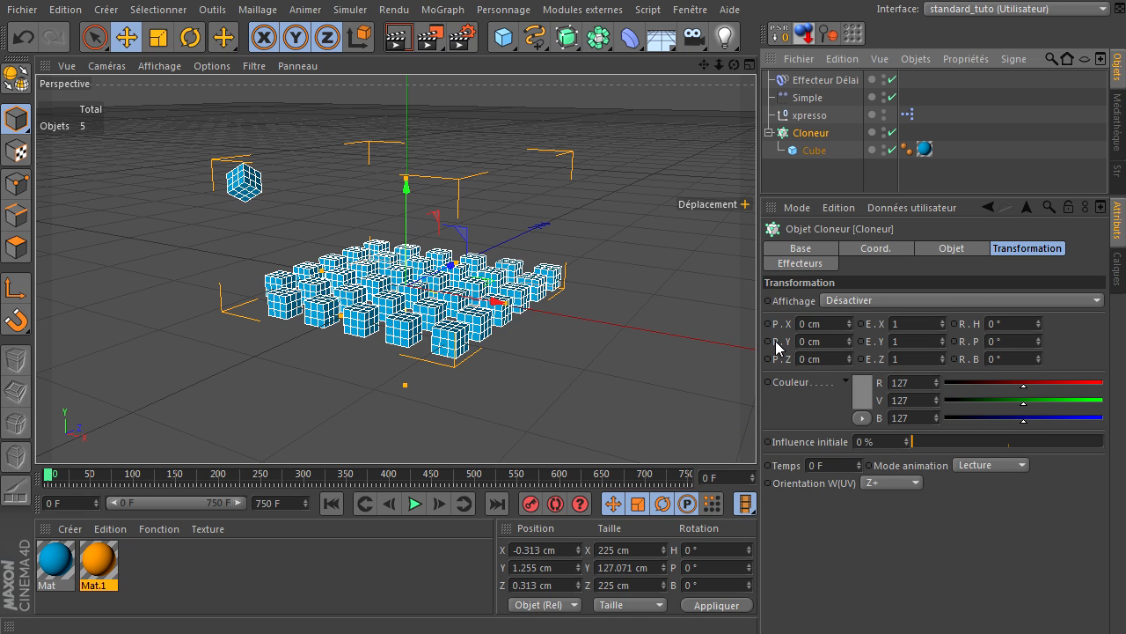
# - Delete the Cube inside the Cloneur and replace it with a new Neutre object as the cloned child
pyautogui.click(809, 153)
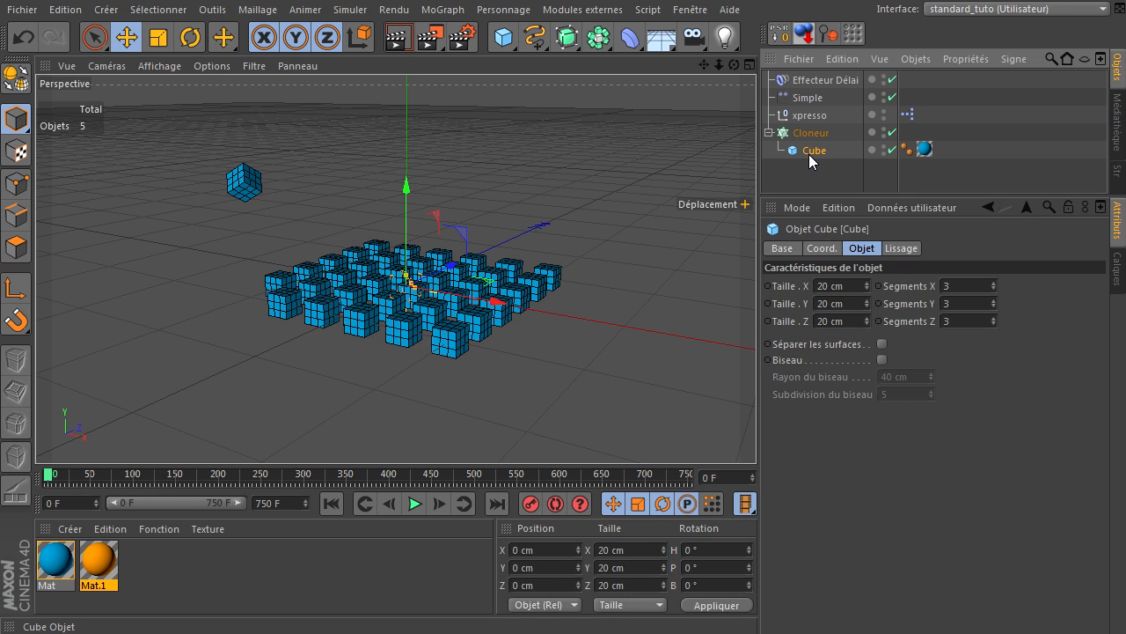
pyautogui.press('Delete')
pyautogui.moveTo(508, 37); pyautogui.dragTo(557, 49)
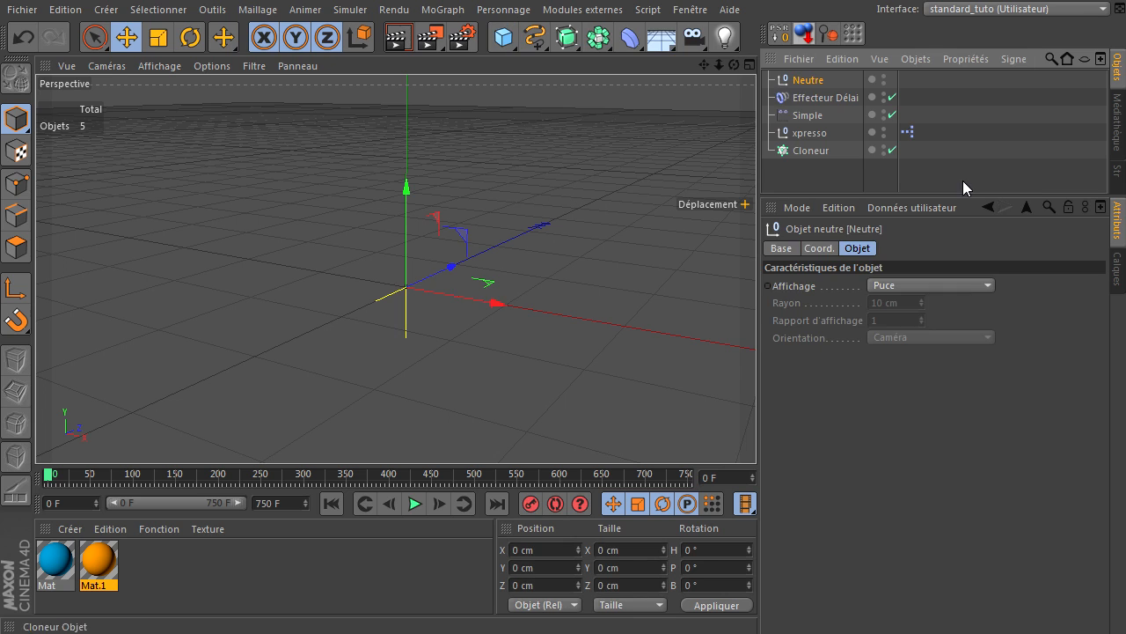
pyautogui.moveTo(827, 148); pyautogui.dragTo(826, 150)
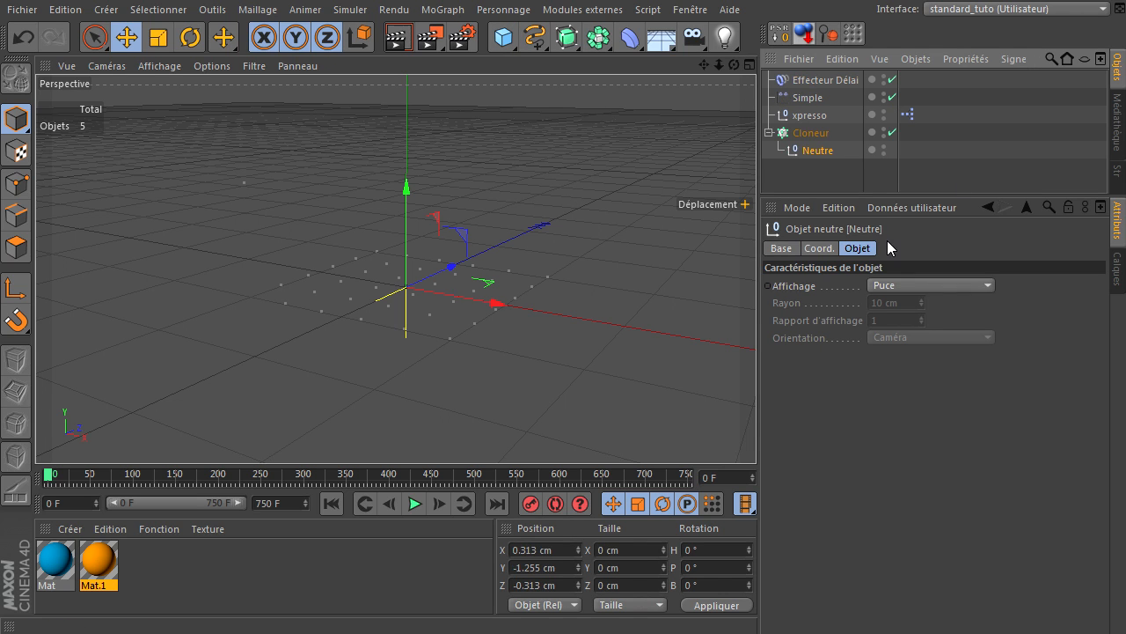
# - Display the Neutre null as Etoile with a 5 cm radius, render the view and deselect everything
pyautogui.click(893, 285)
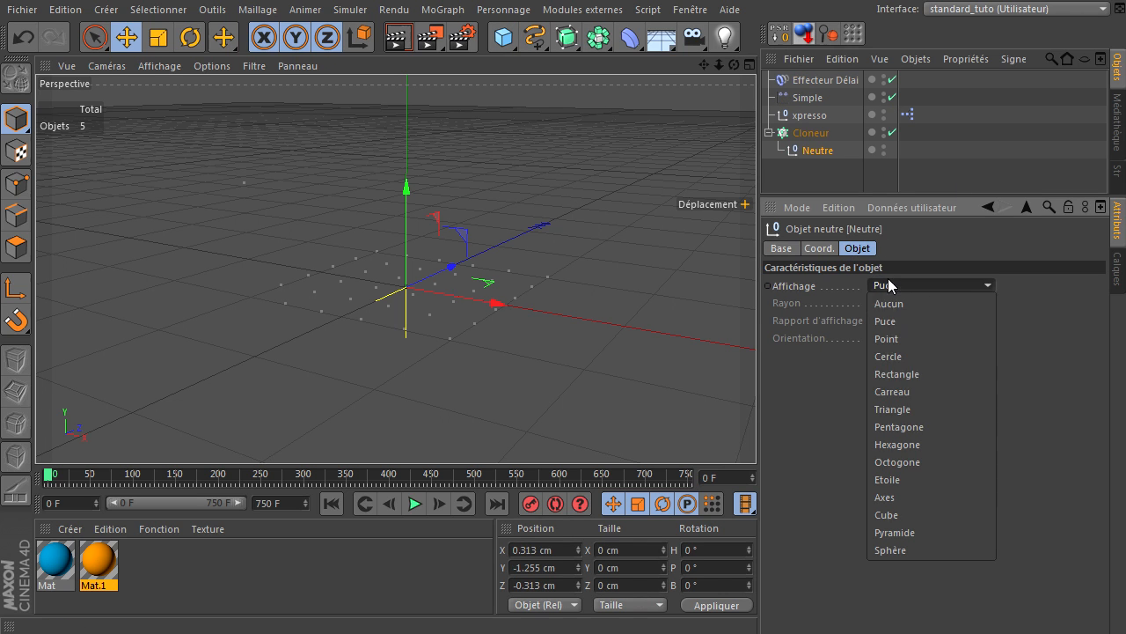
pyautogui.click(908, 482)
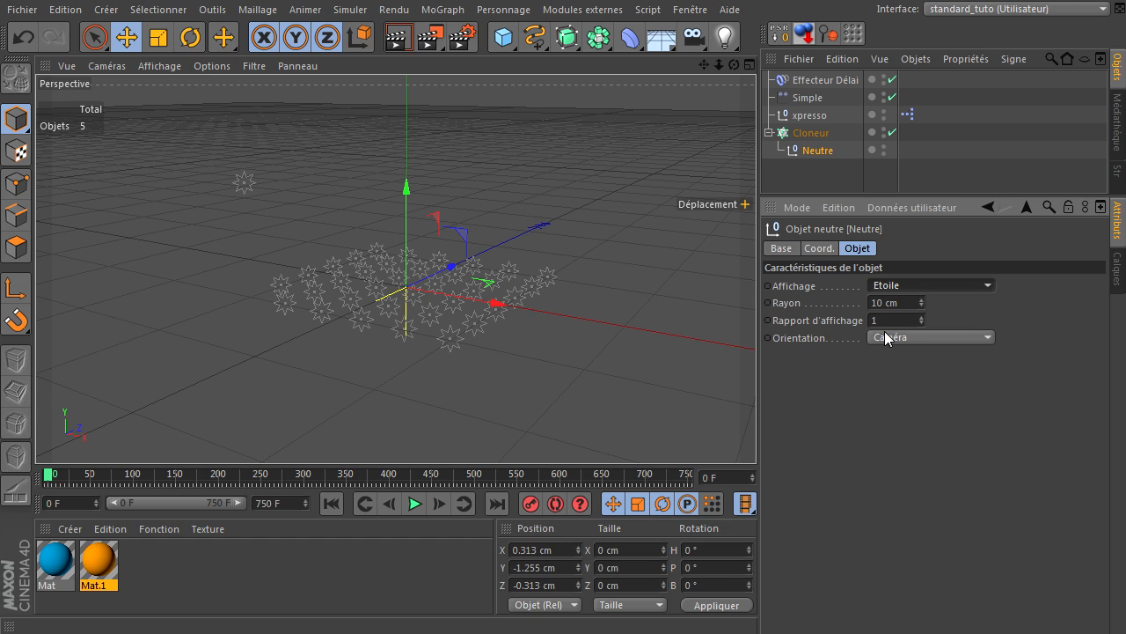
pyautogui.click(896, 302)
pyautogui.write('505')
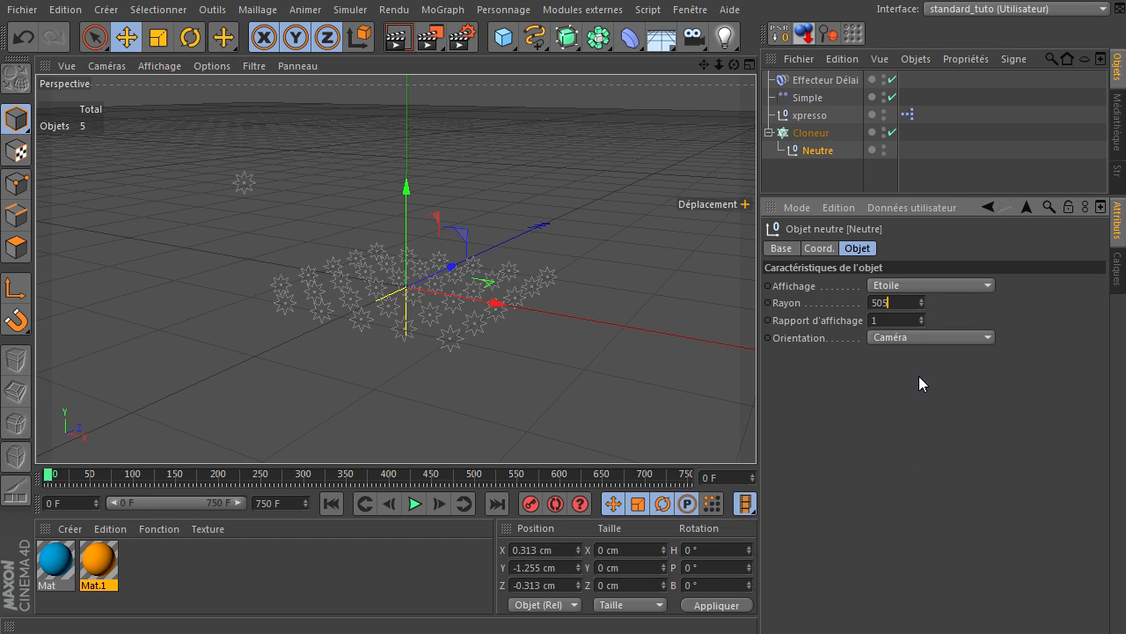
pyautogui.press('BackSpace')
pyautogui.press('Return')
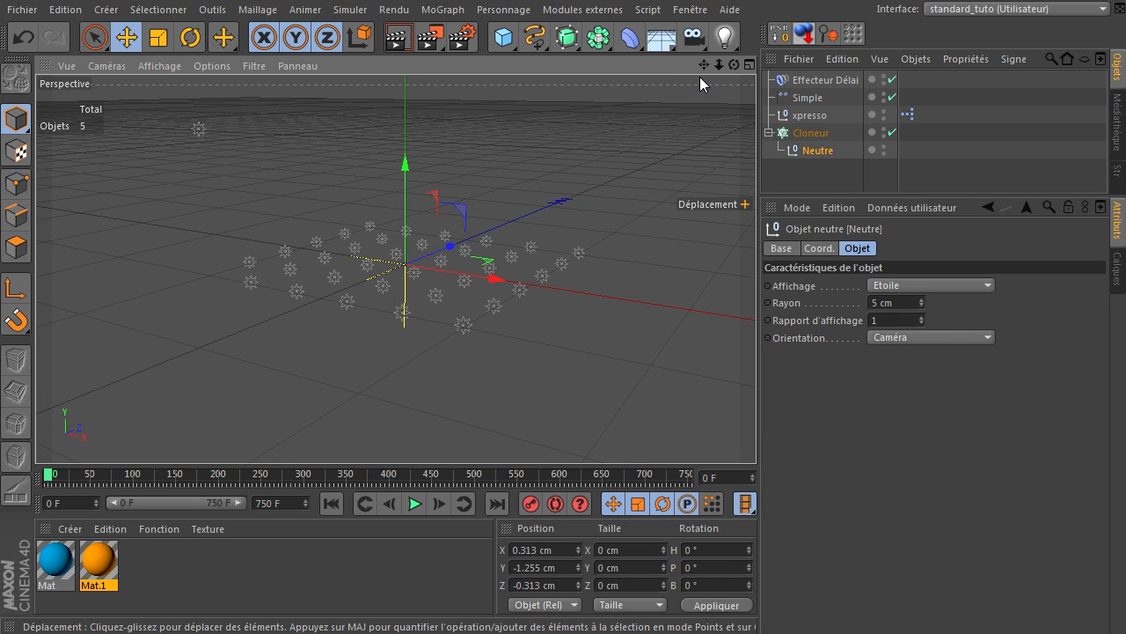
pyautogui.moveTo(704, 65); pyautogui.dragTo(708, 92)
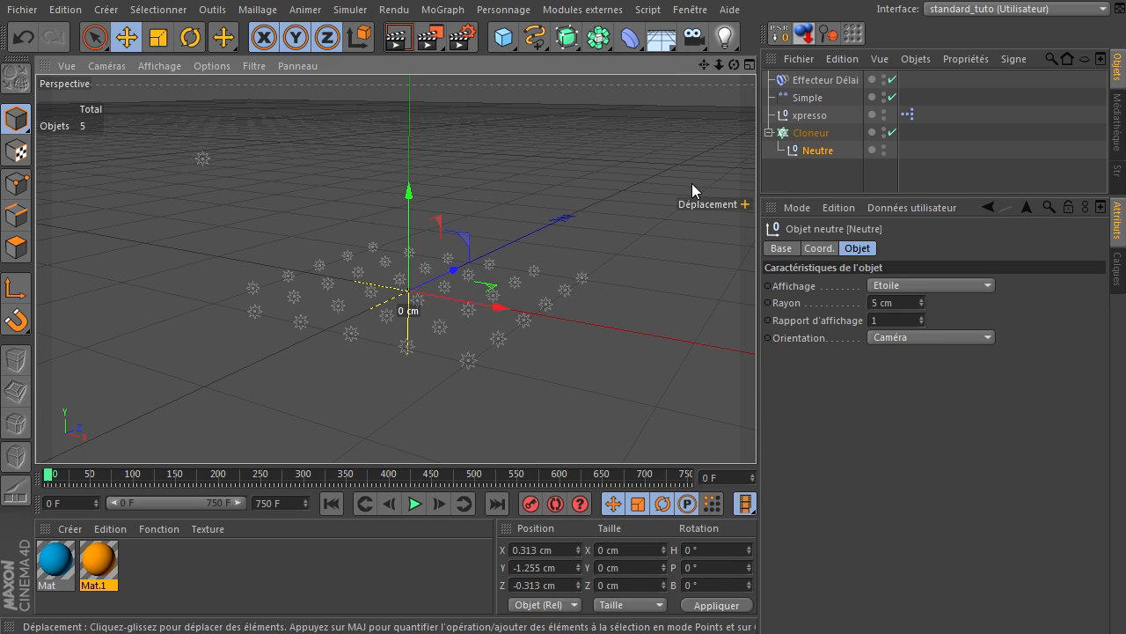
pyautogui.click(412, 41)
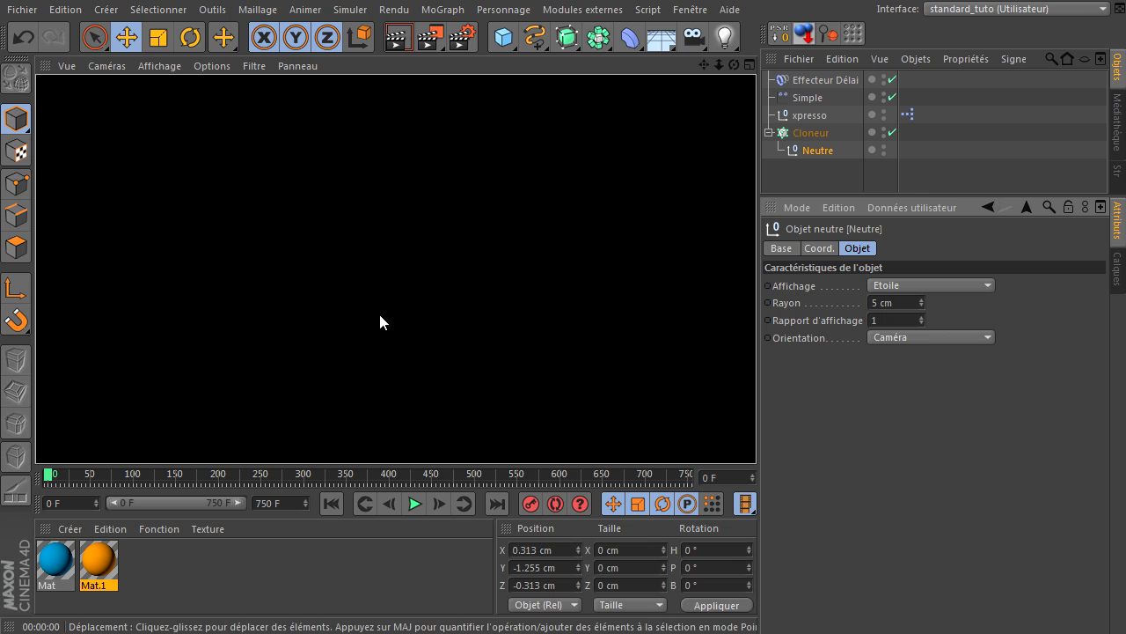
pyautogui.click(792, 176)
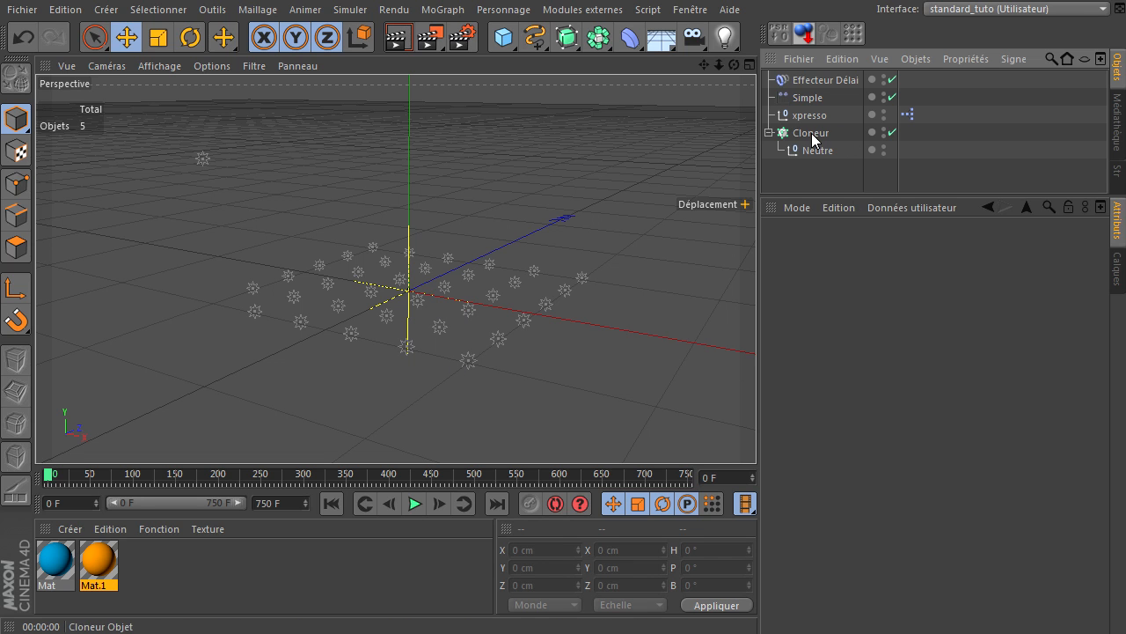
# - Raise the xpresso object's clone à modifier value to 5
pyautogui.click(808, 97)
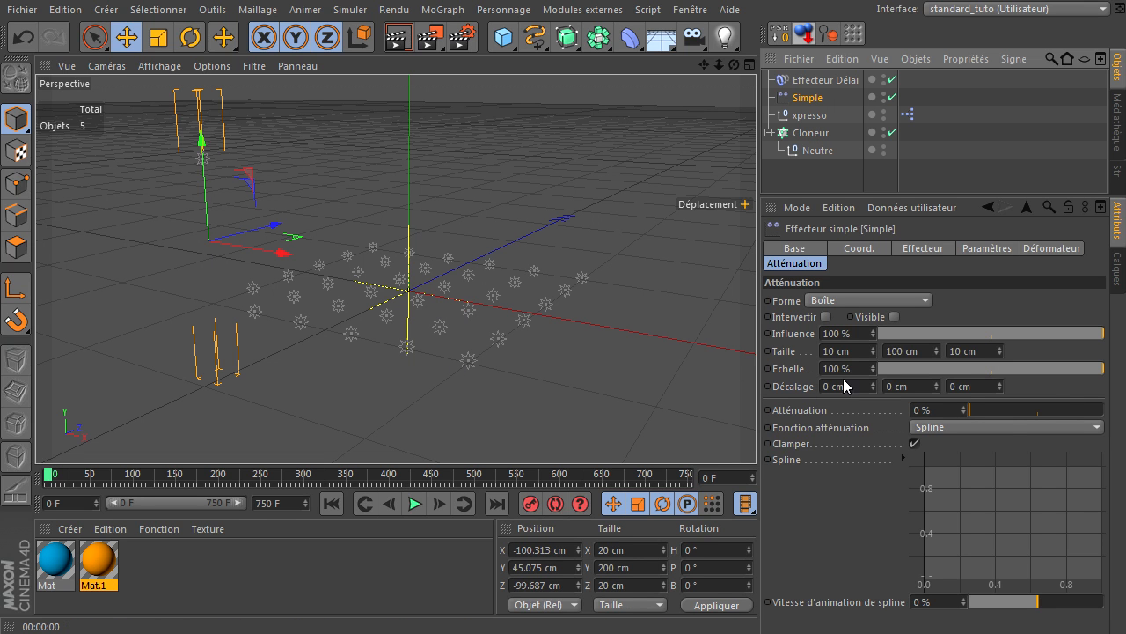
pyautogui.click(796, 116)
pyautogui.click(913, 282)
pyautogui.click(912, 281)
pyautogui.click(912, 281)
pyautogui.click(911, 282)
pyautogui.click(911, 281)
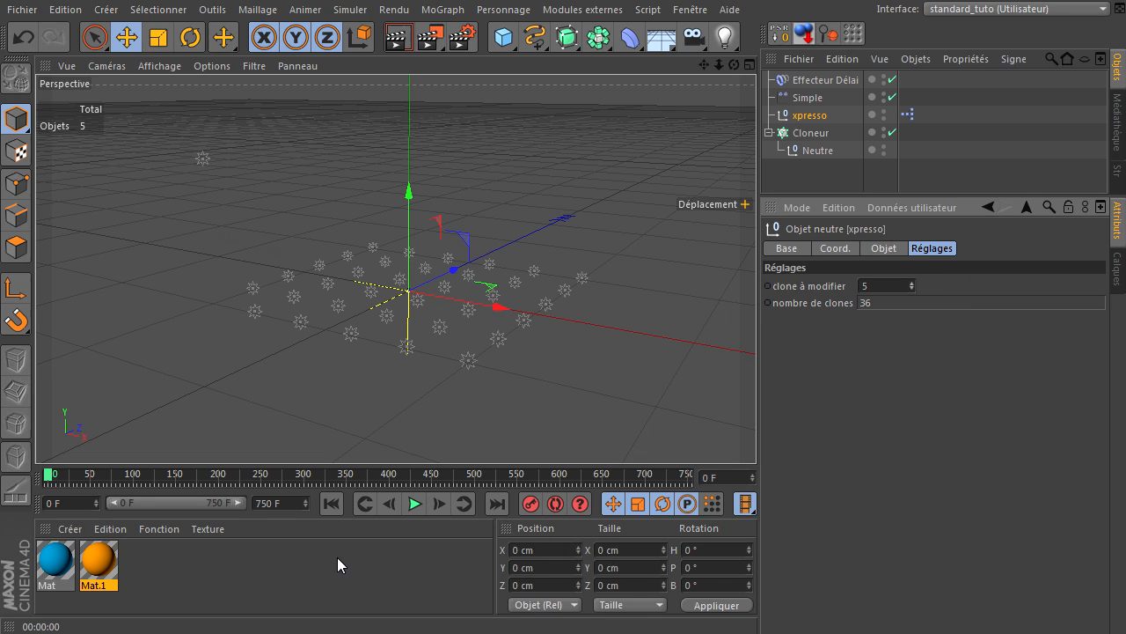
# - Play the animation, lower clone à modifier one unit at a time to 2, and stop playback
pyautogui.click(415, 503)
pyautogui.click(911, 289)
pyautogui.click(910, 290)
pyautogui.click(911, 289)
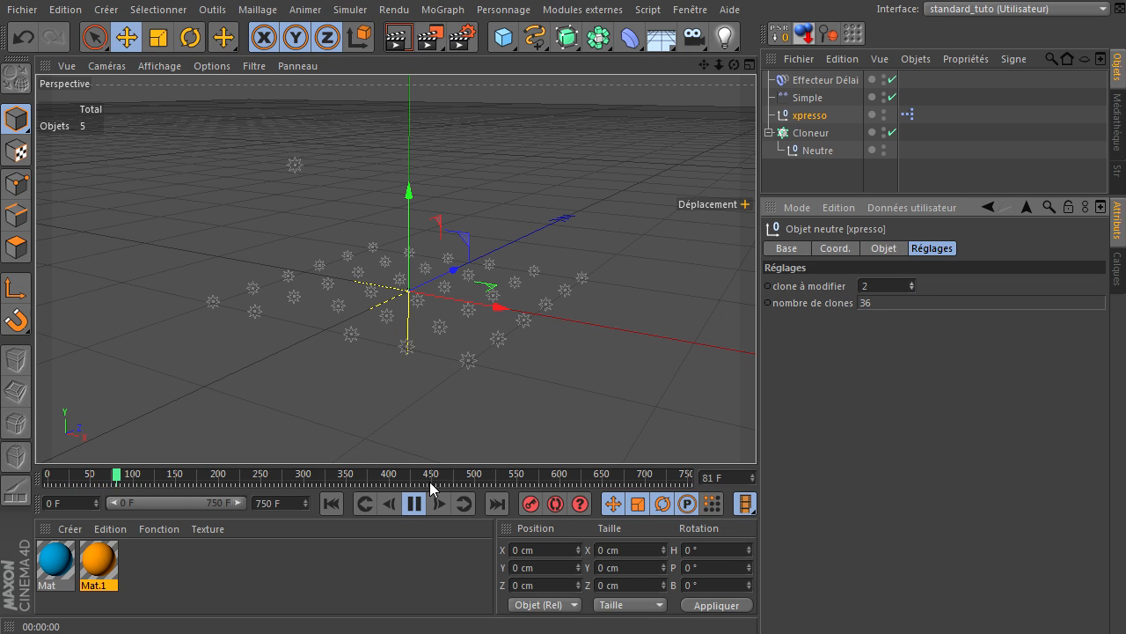
pyautogui.click(414, 503)
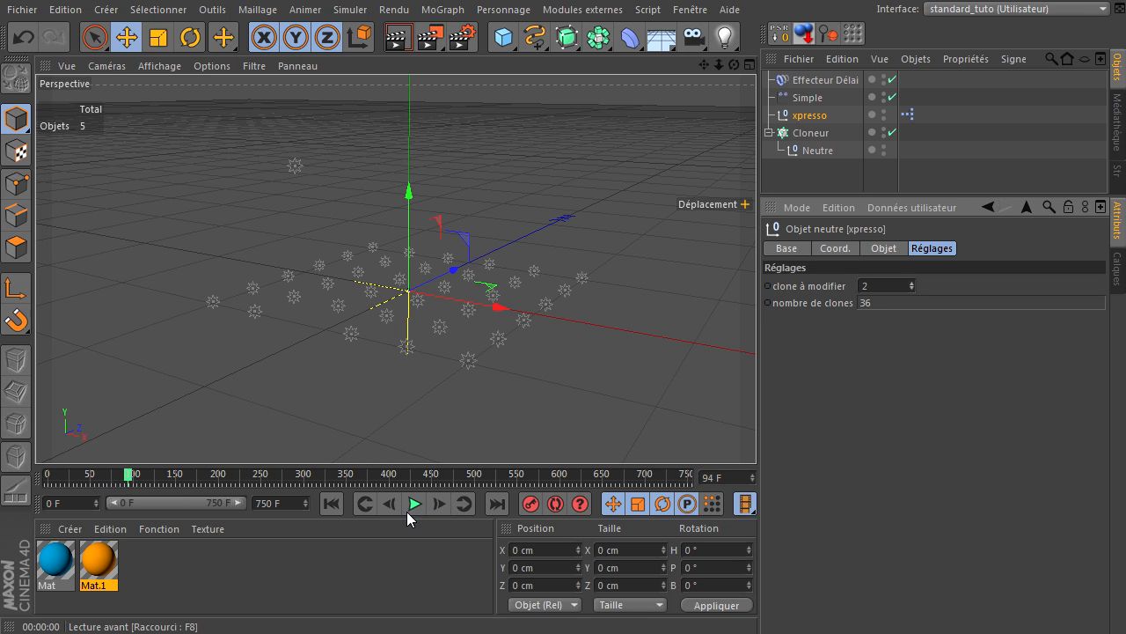
# - Delete the Simple effector and the Effecteur Délai from the scene
pyautogui.click(813, 99)
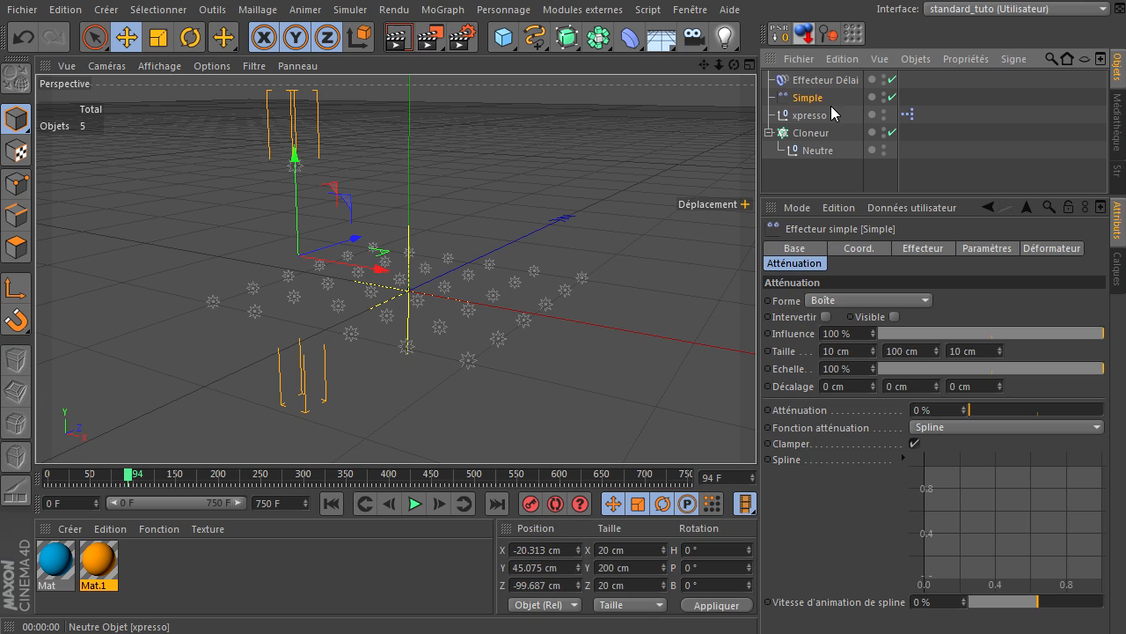
pyautogui.press('Delete')
pyautogui.click(826, 80)
pyautogui.press('Delete')
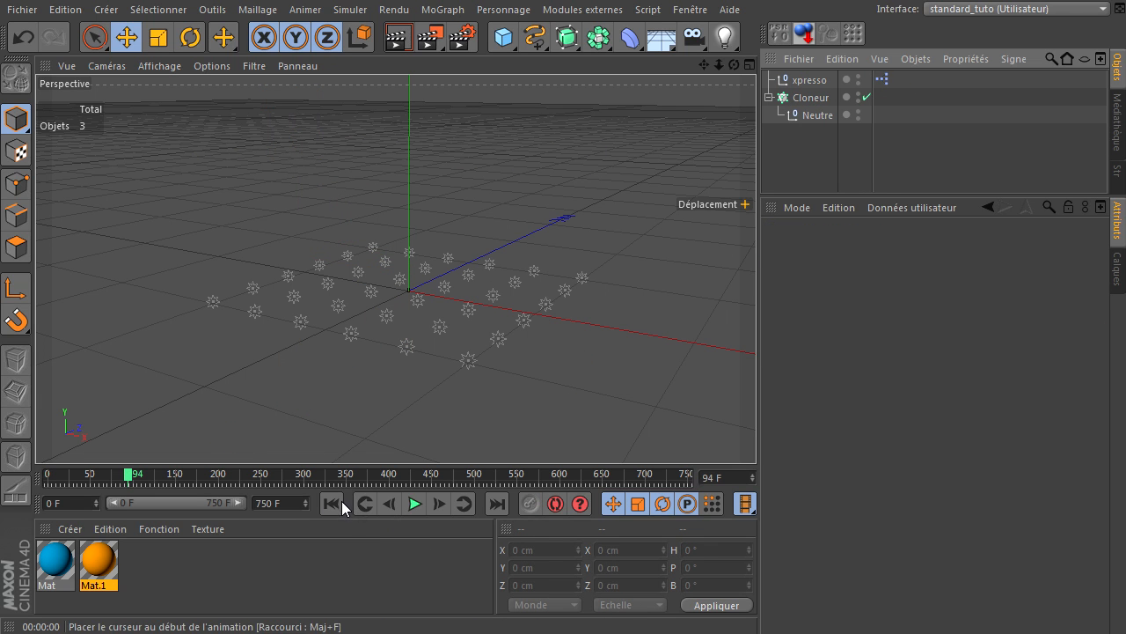
# - Reopen the XPresso graph and add a P Orage node from the Thinking Particles TP Générateur operators
pyautogui.moveTo(264, 633); pyautogui.dragTo(446, 75)
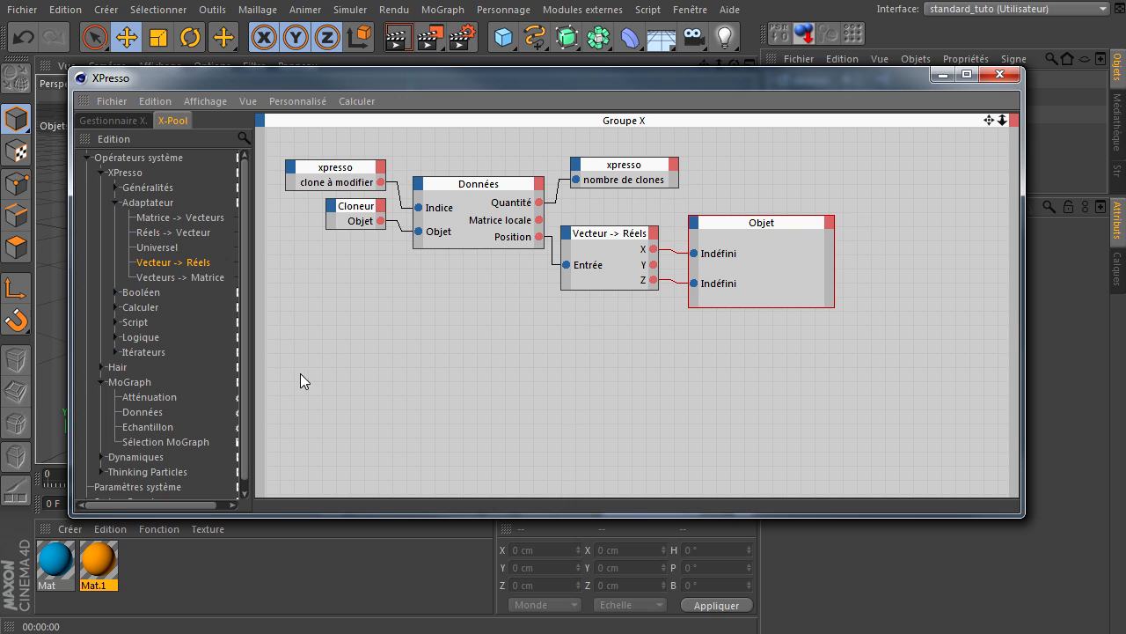
pyautogui.click(117, 202)
pyautogui.click(100, 171)
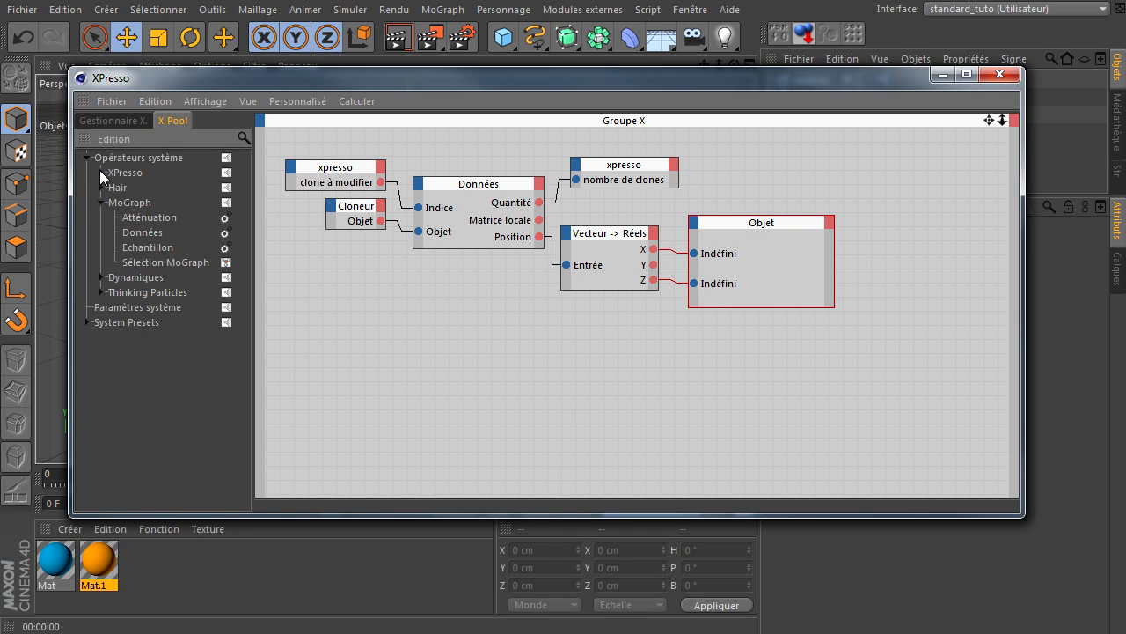
pyautogui.click(100, 203)
pyautogui.click(101, 232)
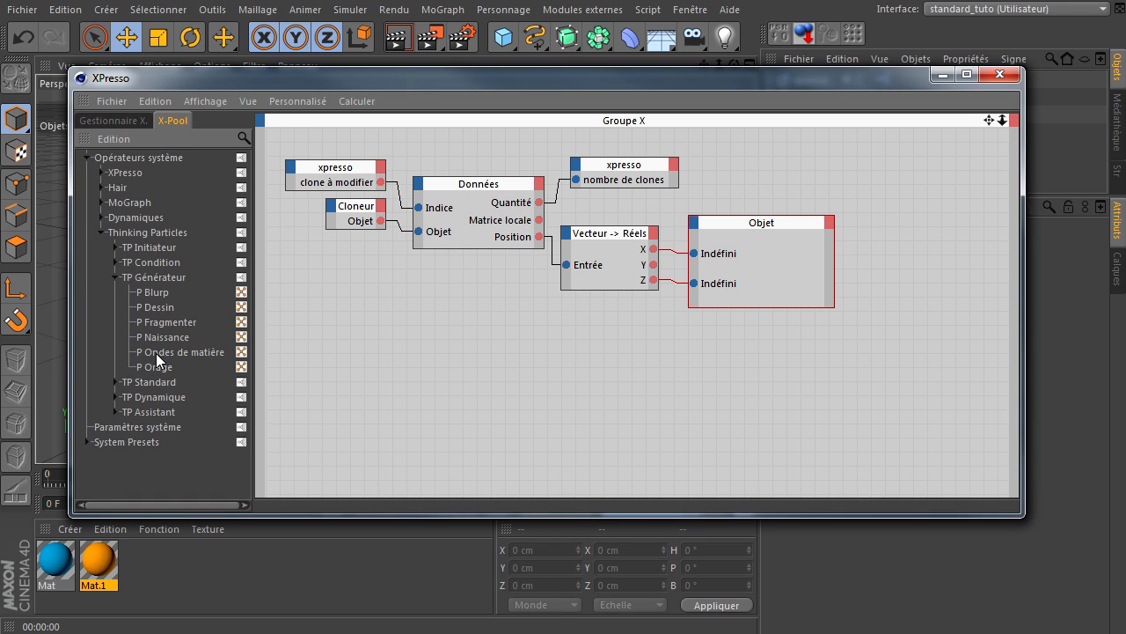
pyautogui.moveTo(761, 399); pyautogui.dragTo(762, 387)
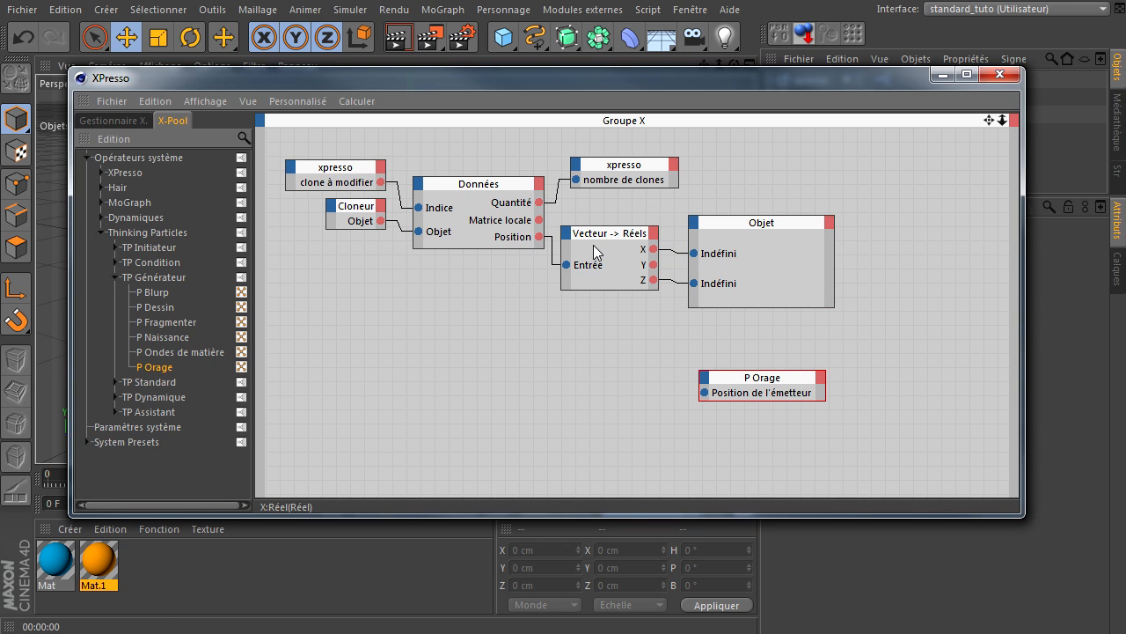
# - Delete the Objet and Vecteur -> Réels nodes and connect the Données Position output to P Orage's Position de l'émetteur
pyautogui.click(735, 226)
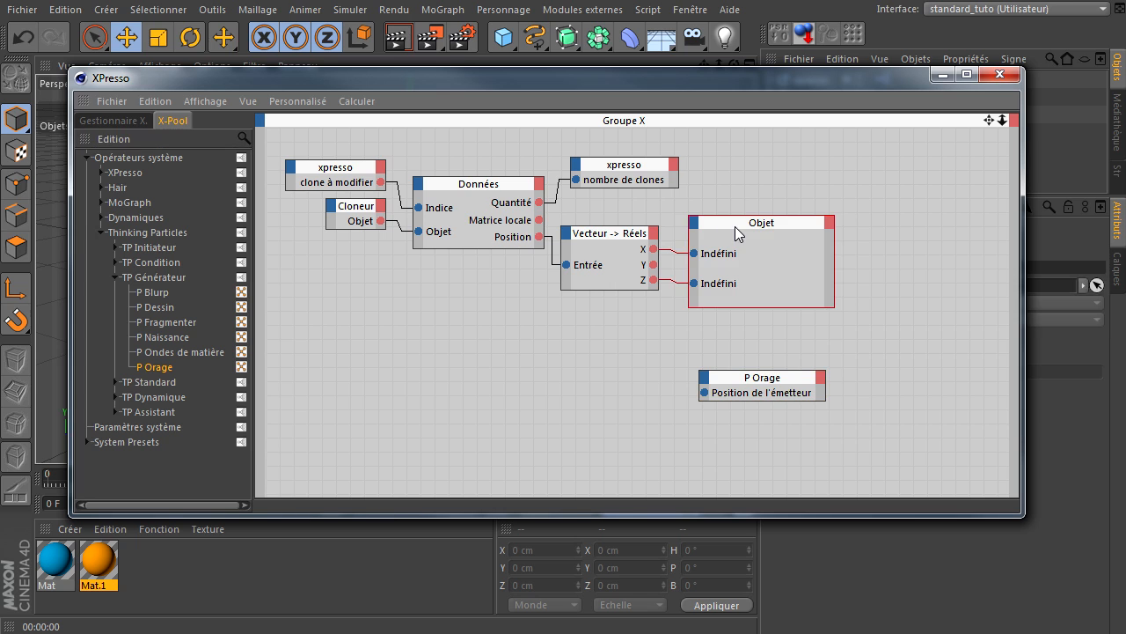
pyautogui.press('Delete')
pyautogui.click(627, 250)
pyautogui.press('Delete')
pyautogui.moveTo(743, 387); pyautogui.dragTo(539, 237)
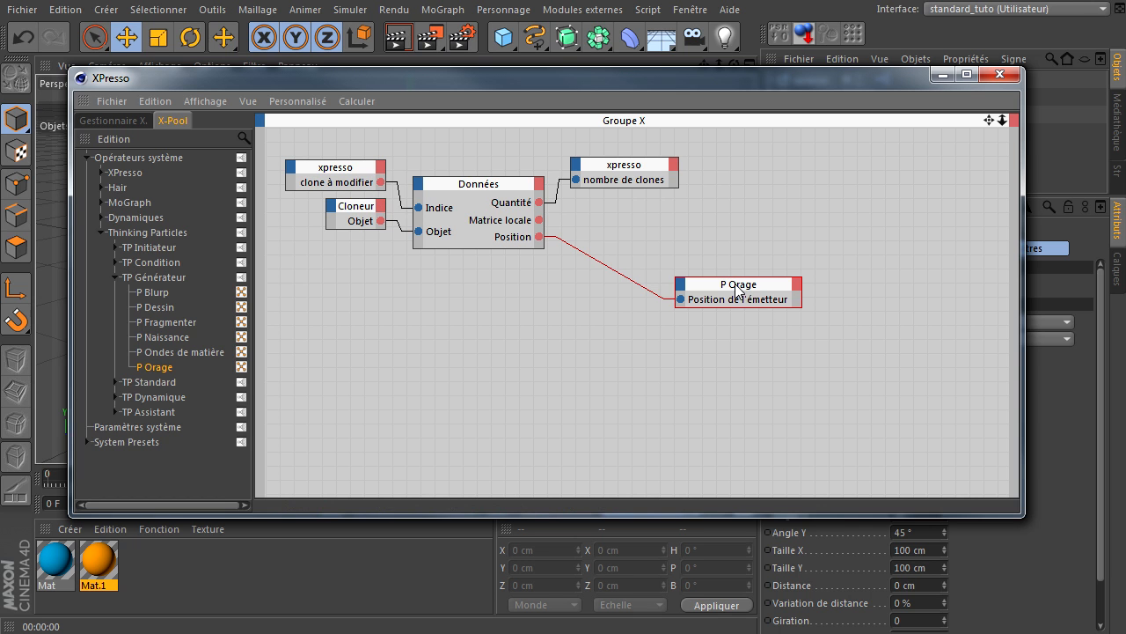
# - Move the XPresso window out of the way and set the P Orage emitter's Taille X and Taille Y to 5 cm
pyautogui.moveTo(713, 73); pyautogui.dragTo(1125, 127)
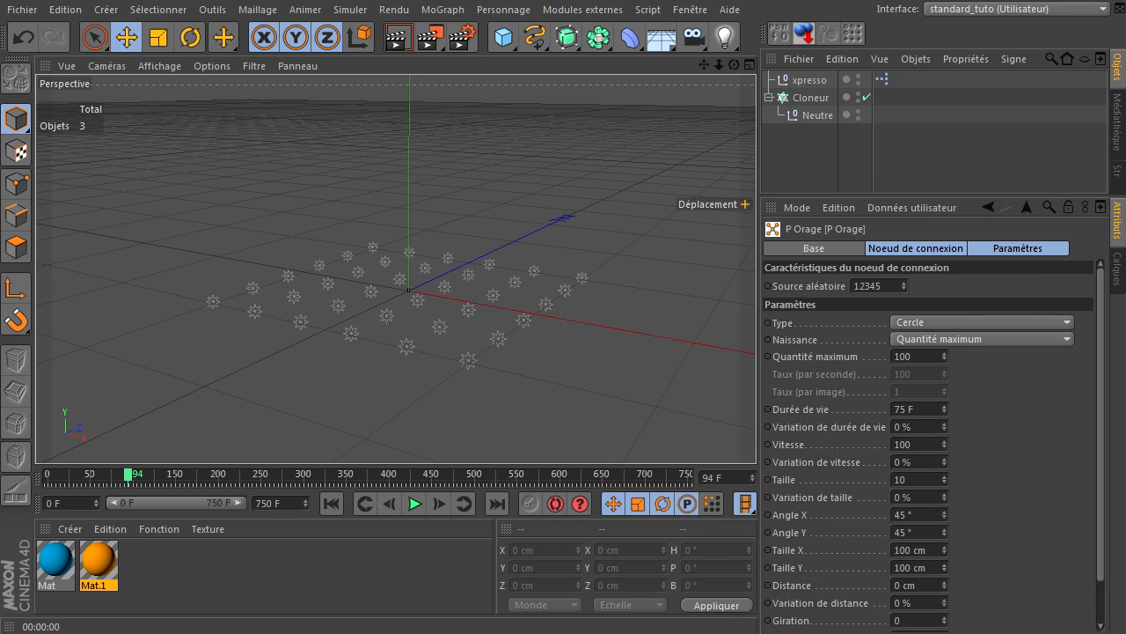
pyautogui.doubleClick(939, 552)
pyautogui.write('5')
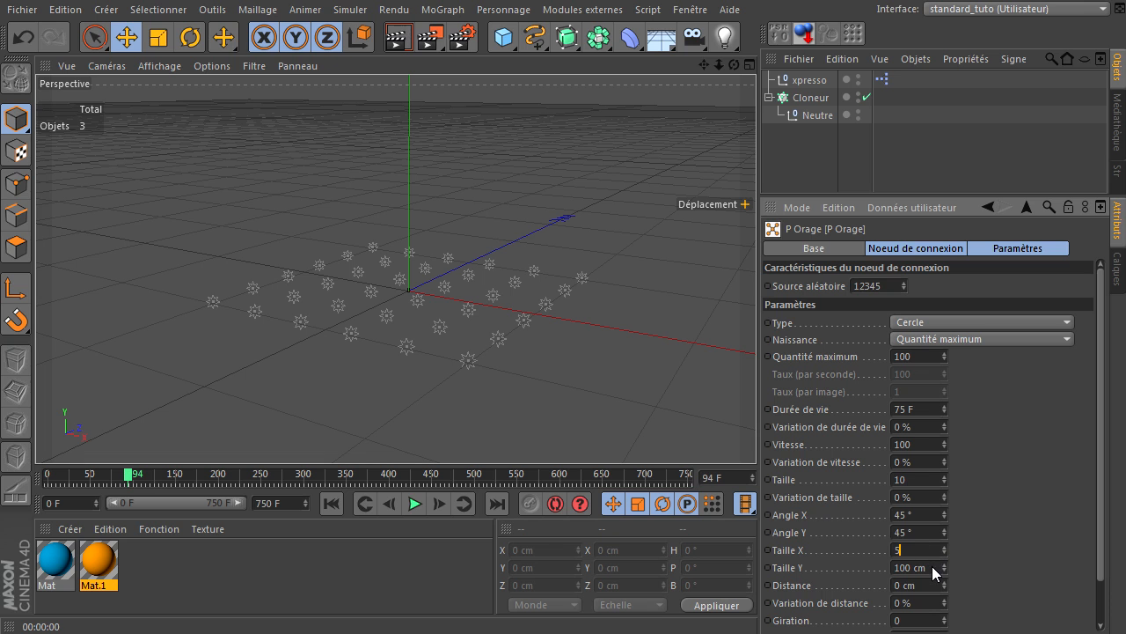
pyautogui.doubleClick(932, 566)
pyautogui.write('5')
pyautogui.press('Return')
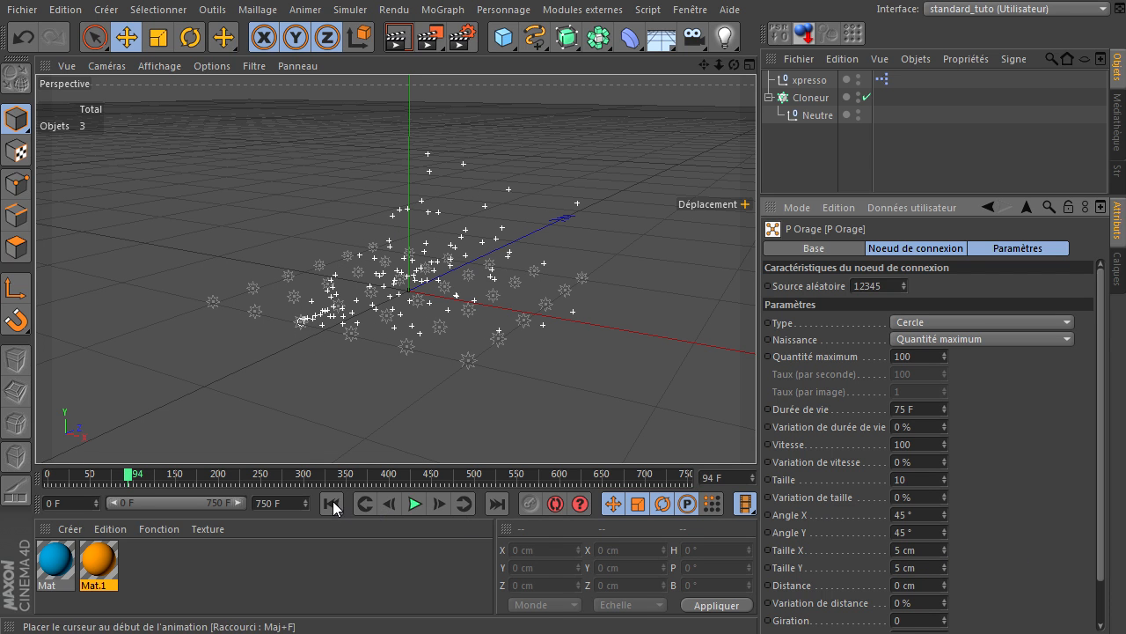
# - Play the animation from the first frame and lower the xpresso object's clone à modifier to 0
pyautogui.click(332, 503)
pyautogui.click(414, 503)
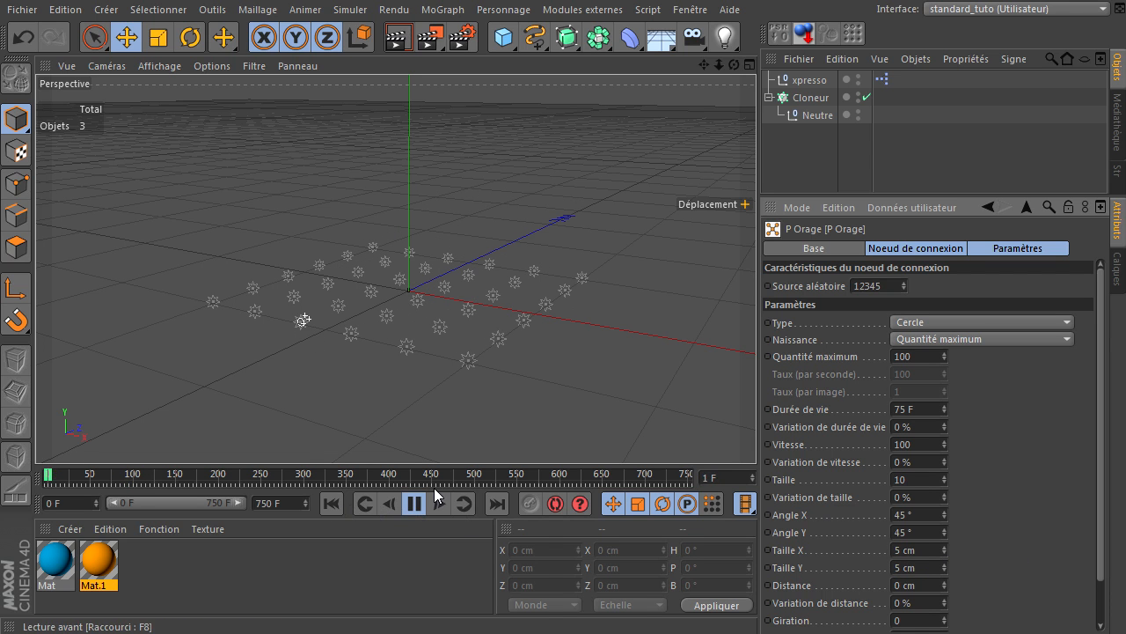
pyautogui.click(809, 80)
pyautogui.click(911, 282)
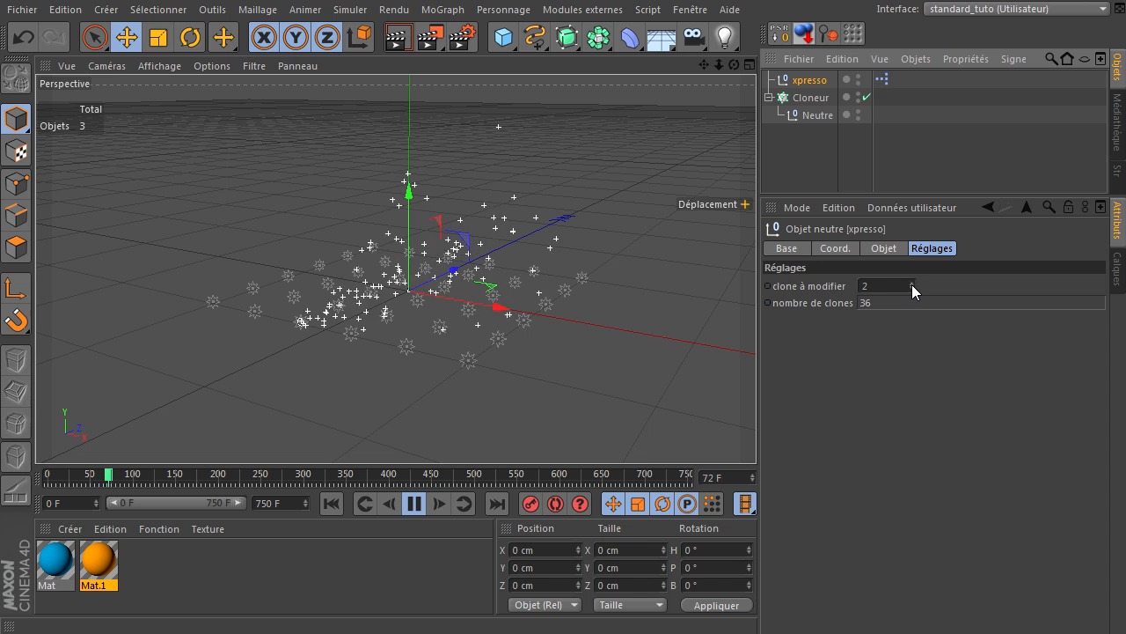
pyautogui.click(910, 288)
pyautogui.click(911, 289)
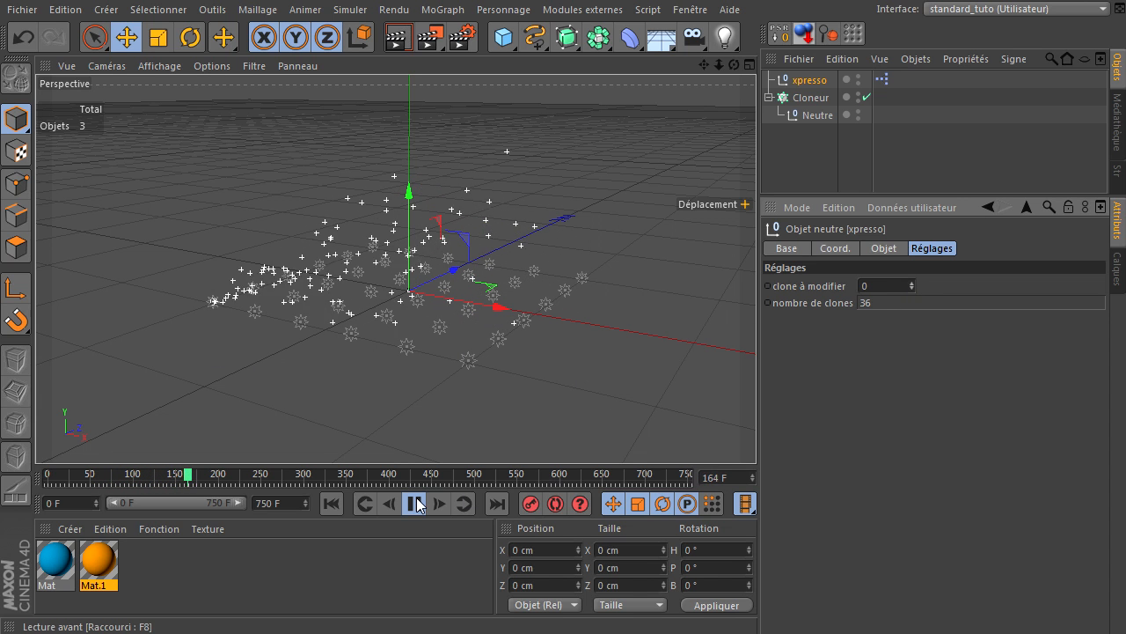
# - Set clone à modifier to 15 while the particles are playing, then stop the animation
pyautogui.click(888, 285)
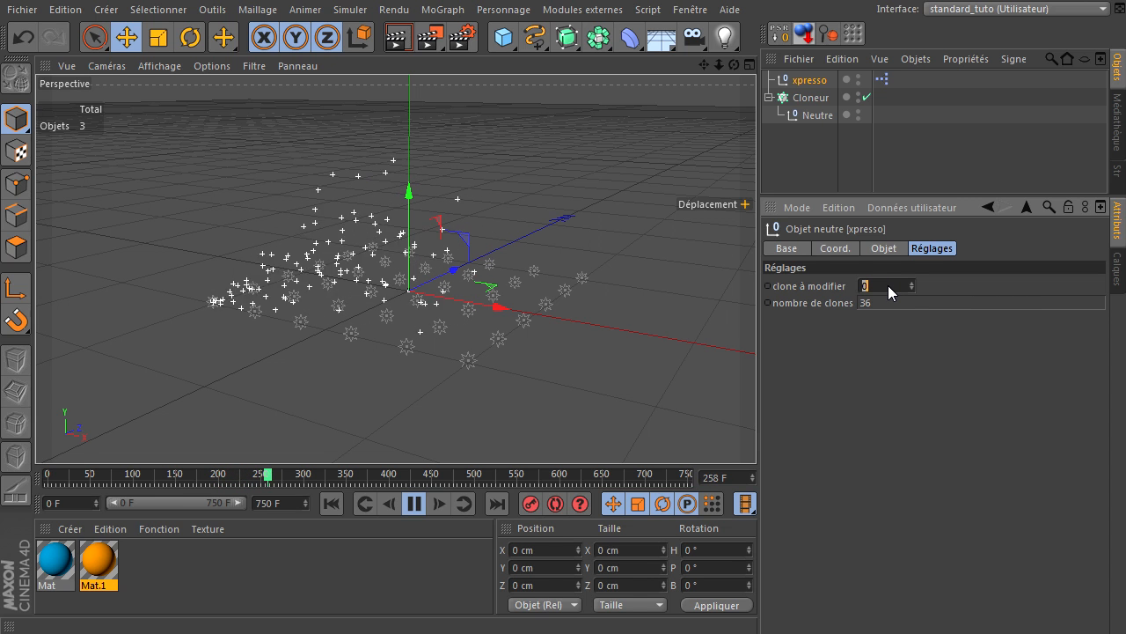
pyautogui.write('15')
pyautogui.press('Return')
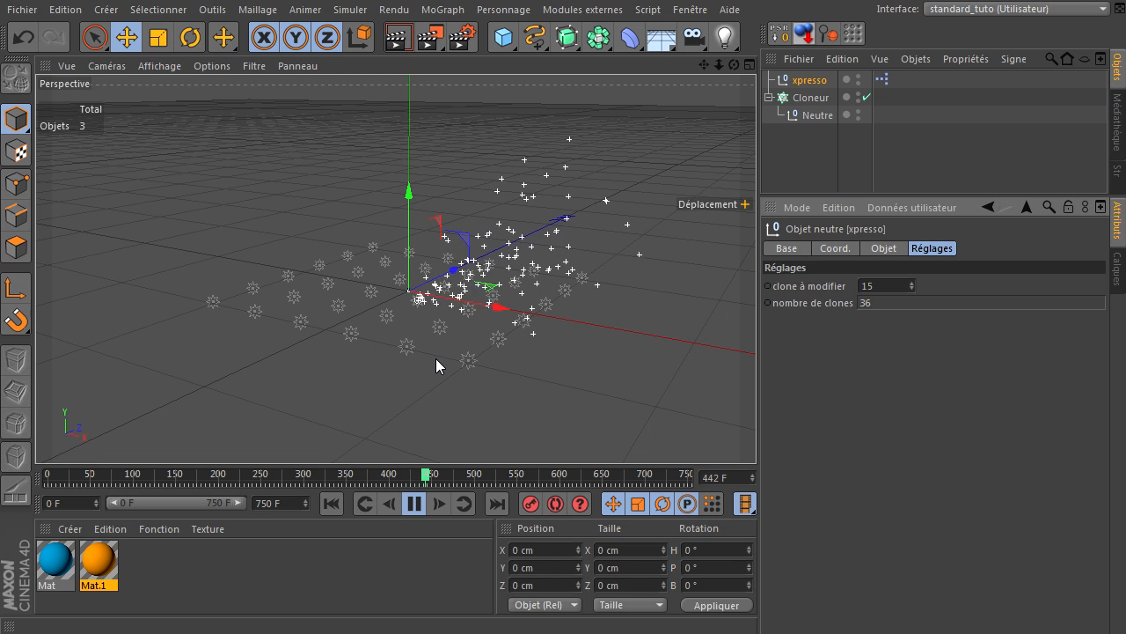
pyautogui.click(413, 503)
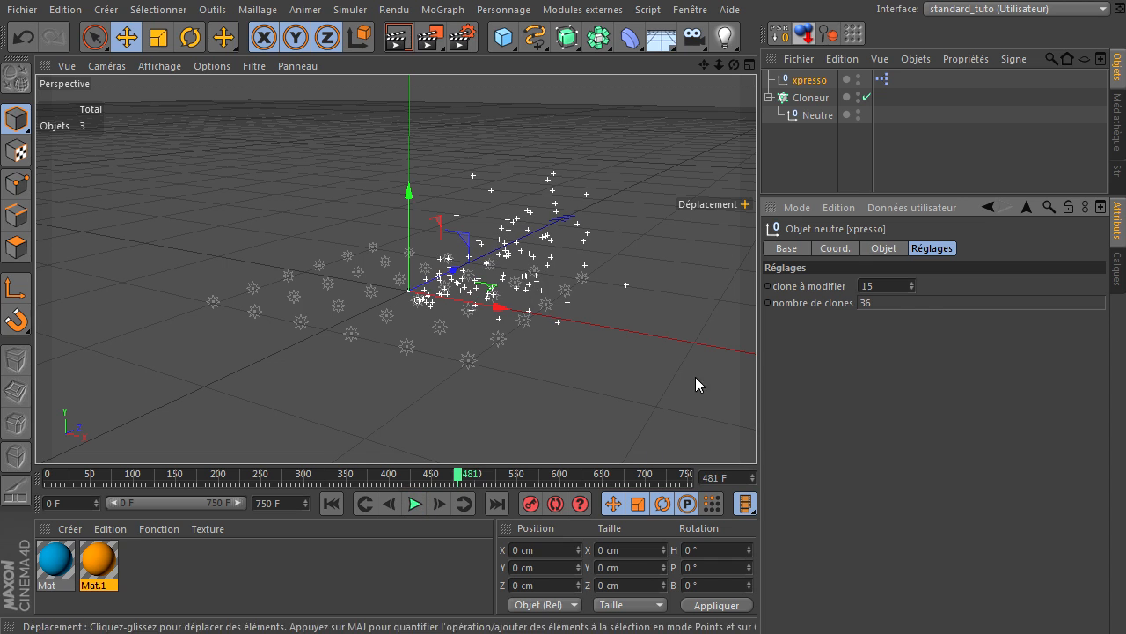